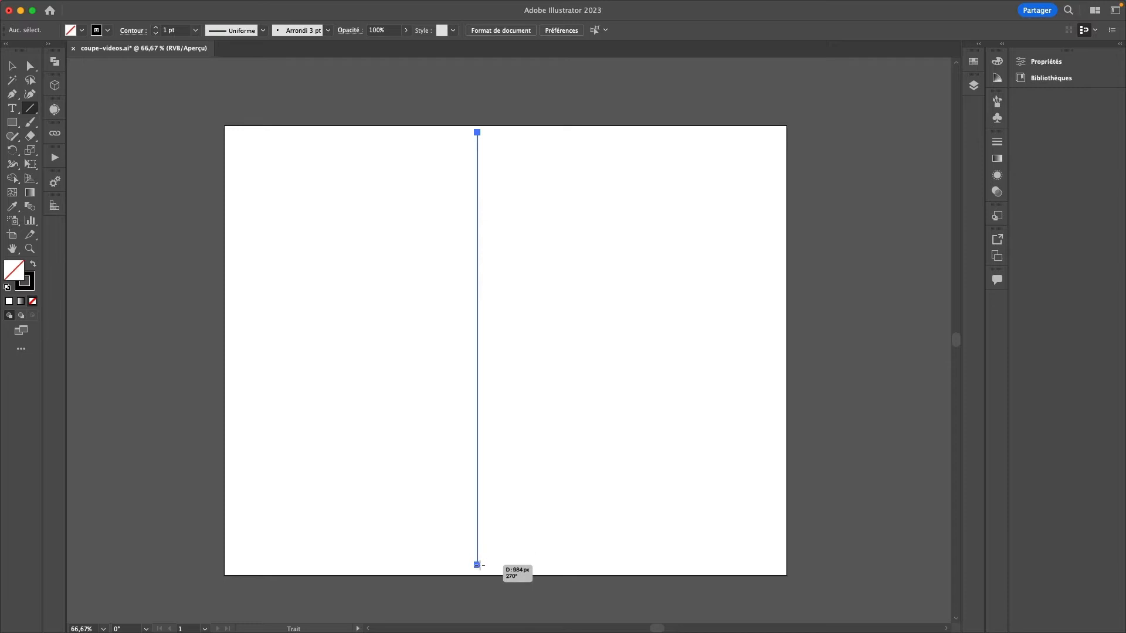
- Move the vertical line to the horizontal middle of the artboard and switch the document to outline view
{"action": "key", "text": "v"}
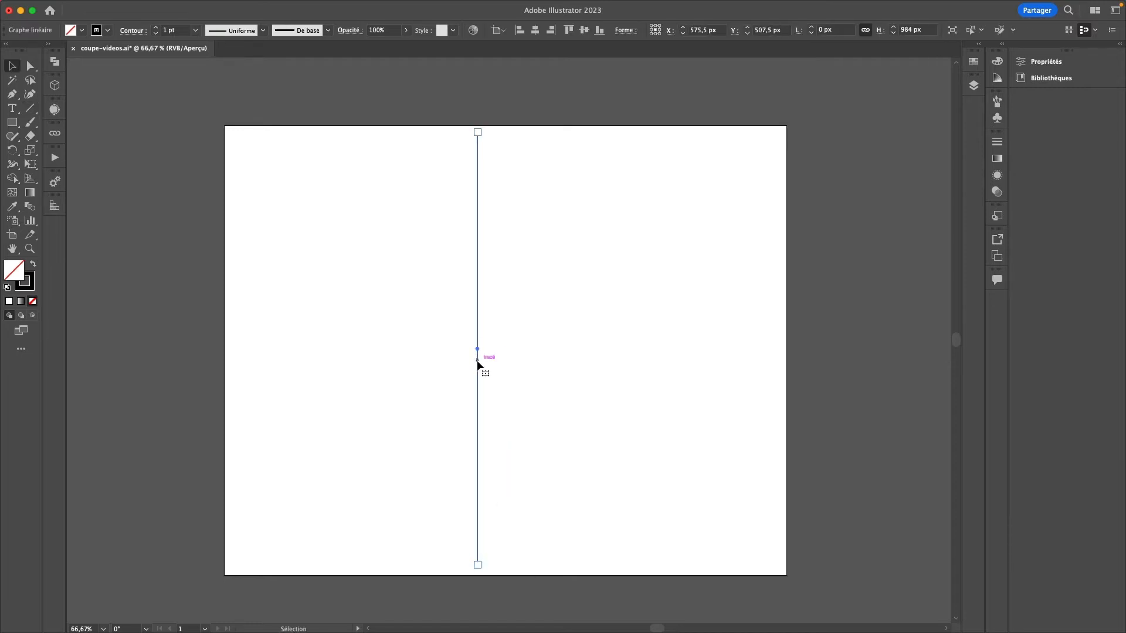
{"action": "left_click_drag", "start_coordinate": [477, 364], "coordinate": [512, 369]}
{"action": "left_click", "coordinate": [545, 381]}
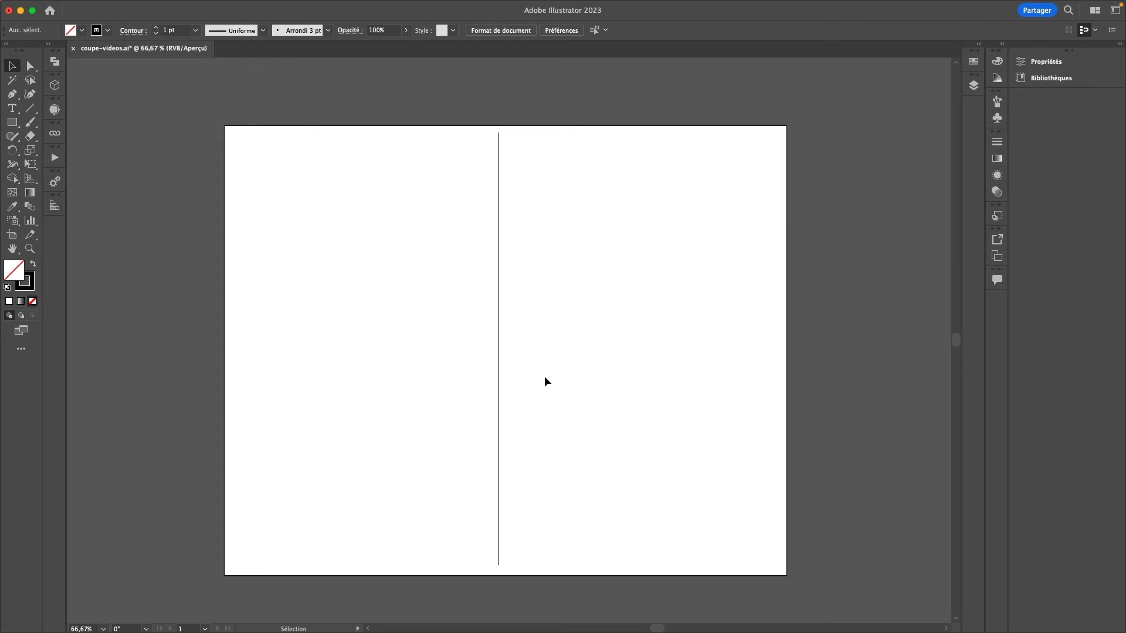
{"action": "key", "text": "super+y"}
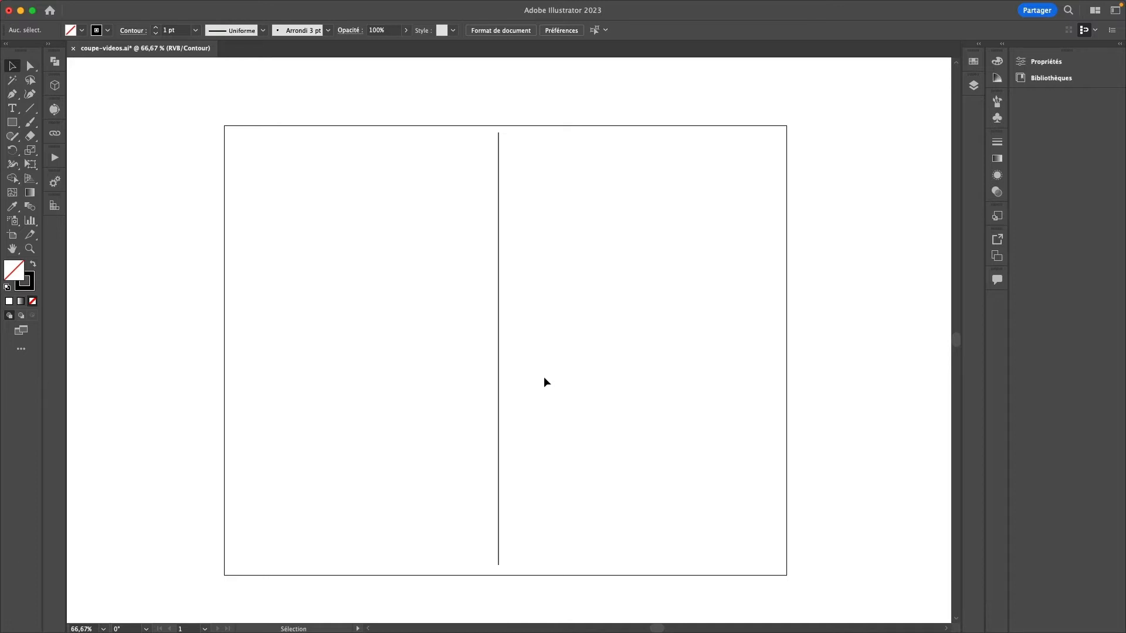
- Draw a tall ellipse centred on the vertical line and scale it to about 436 × 768 px, extending slightly above the artboard
{"action": "key", "text": "m"}
{"action": "key", "text": "l"}
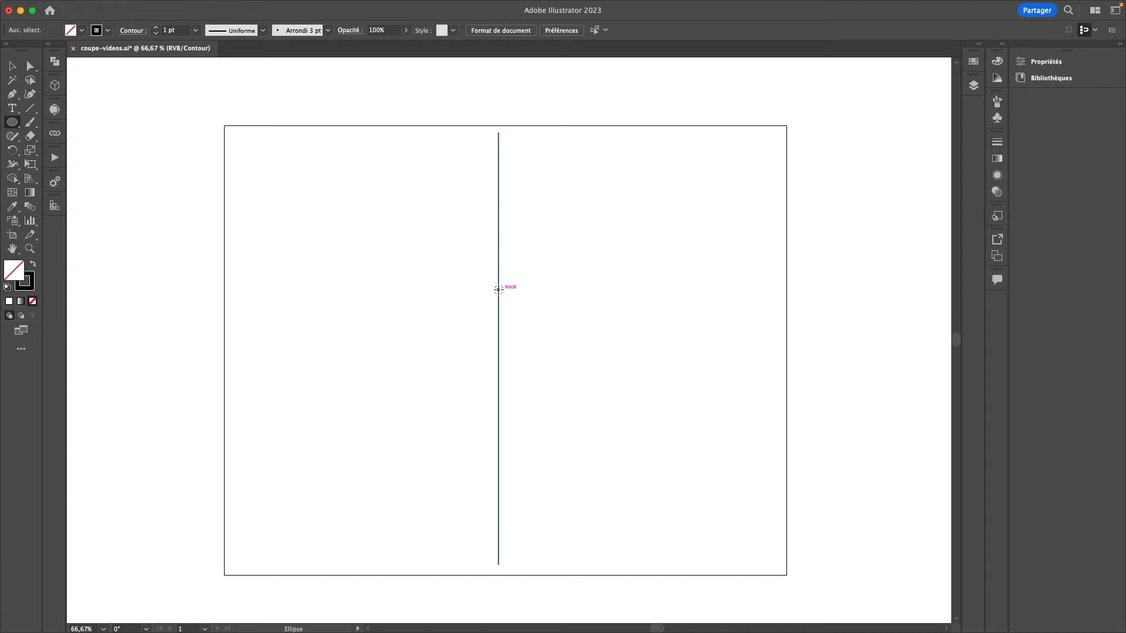
{"action": "left_click_drag", "start_coordinate": [499, 289], "coordinate": [617, 497]}
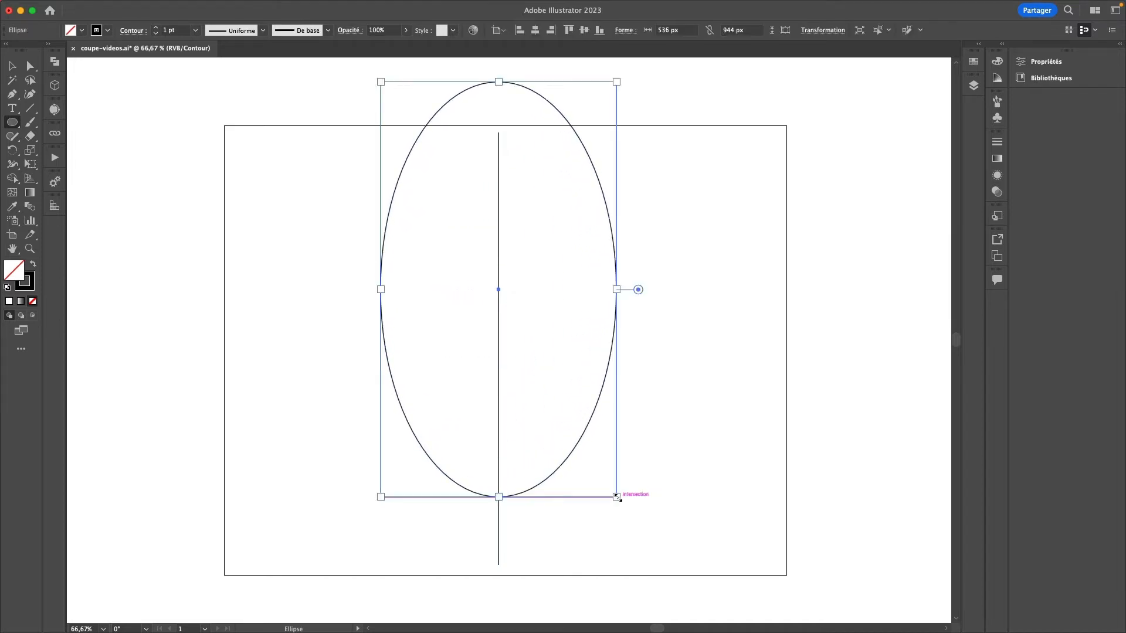
{"action": "key", "text": "v"}
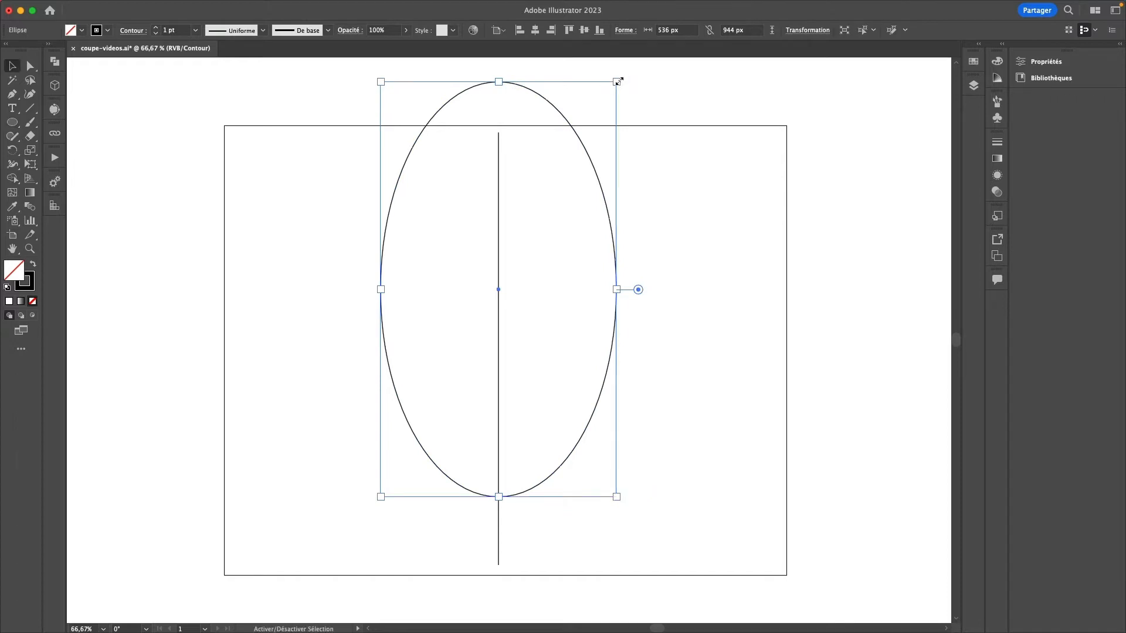
{"action": "left_click_drag", "start_coordinate": [616, 82], "coordinate": [596, 118]}
{"action": "left_click_drag", "start_coordinate": [567, 168], "coordinate": [566, 142]}
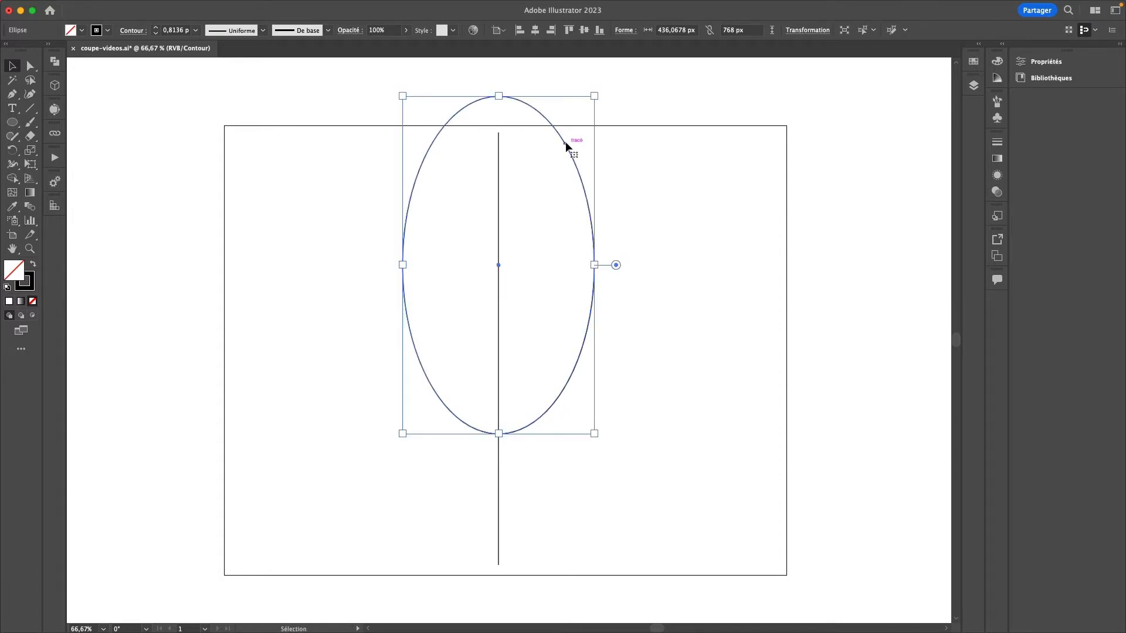
- Add an anchor point on the ellipse's upper-right side and delete its top and left anchors, leaving an open right-hand arc
{"action": "key", "text": "p"}
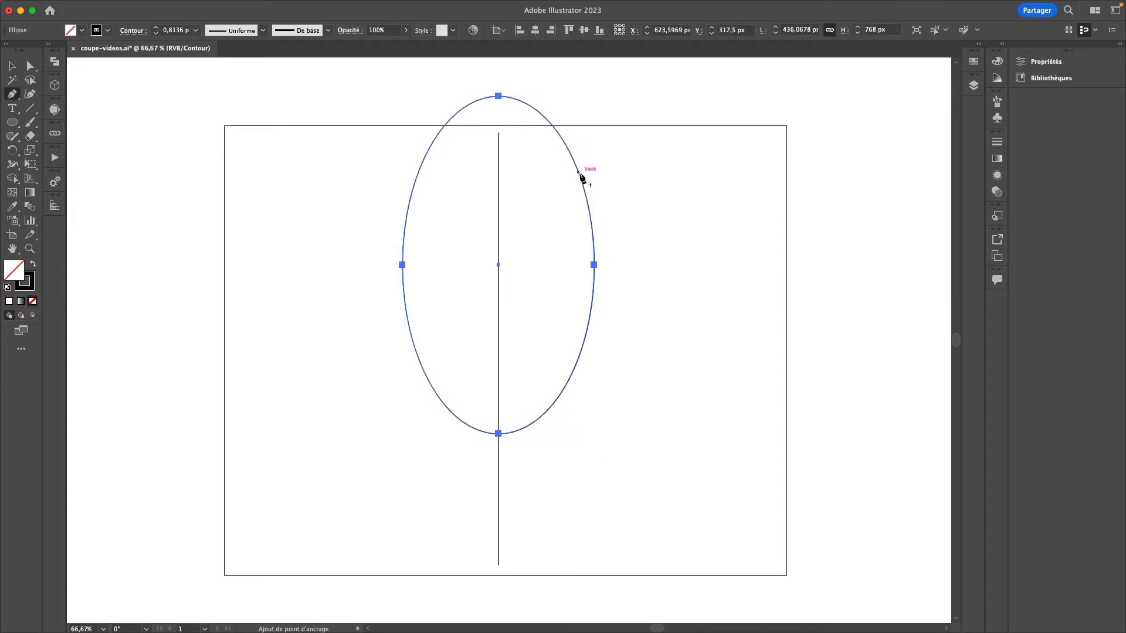
{"action": "left_click", "coordinate": [588, 203]}
{"action": "key", "text": "a"}
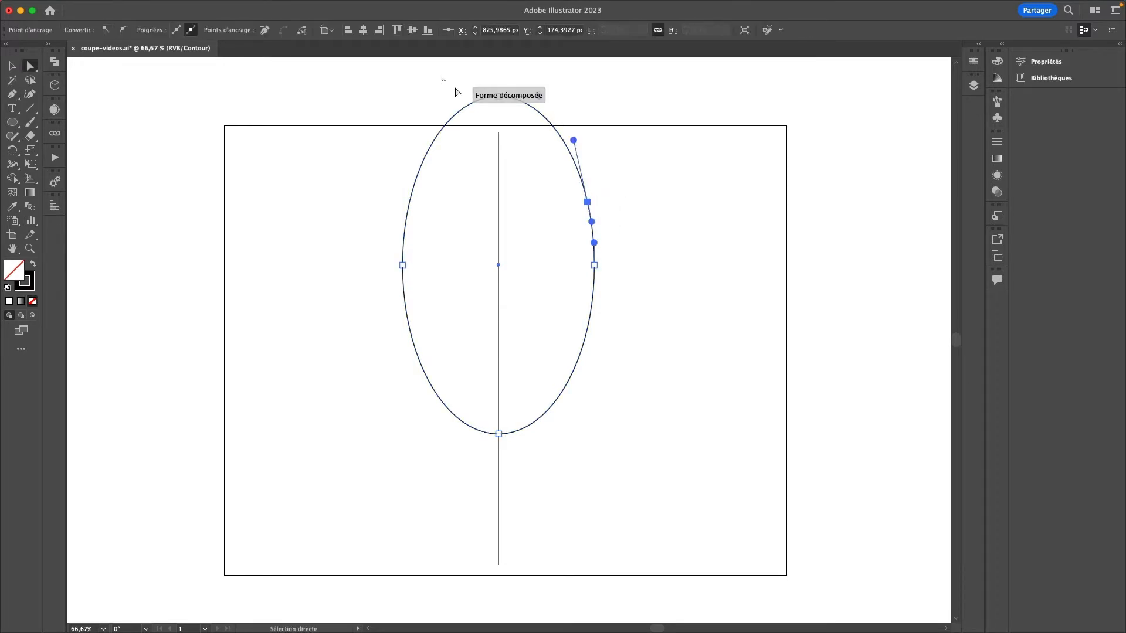
{"action": "left_click", "coordinate": [499, 95]}
{"action": "left_click_drag", "start_coordinate": [364, 245], "coordinate": [409, 284]}
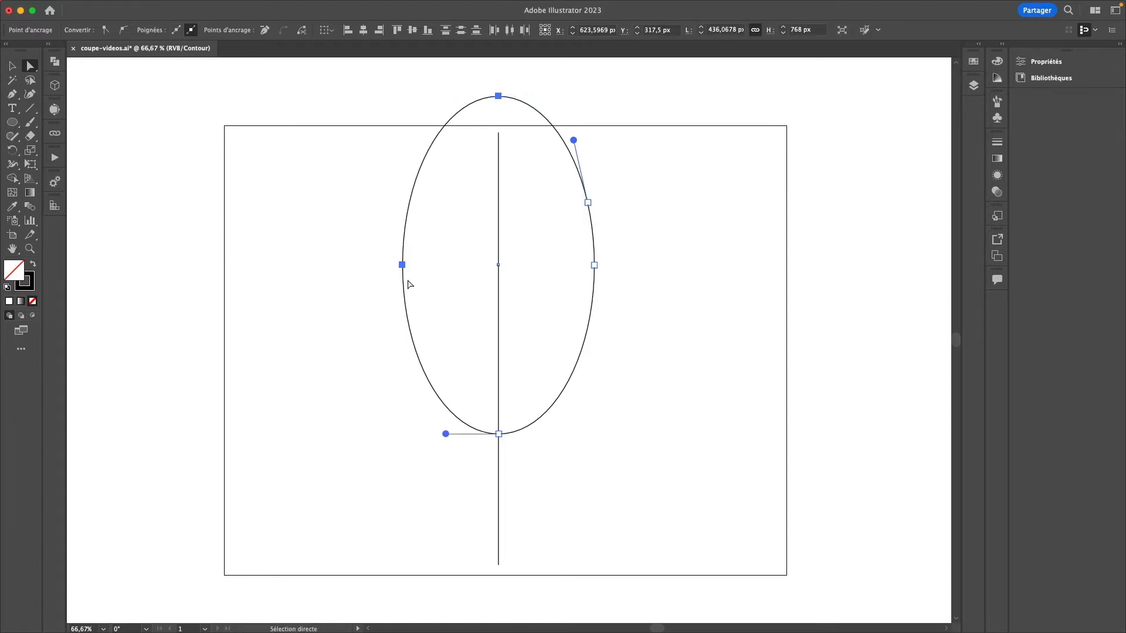
{"action": "key", "text": "Delete"}
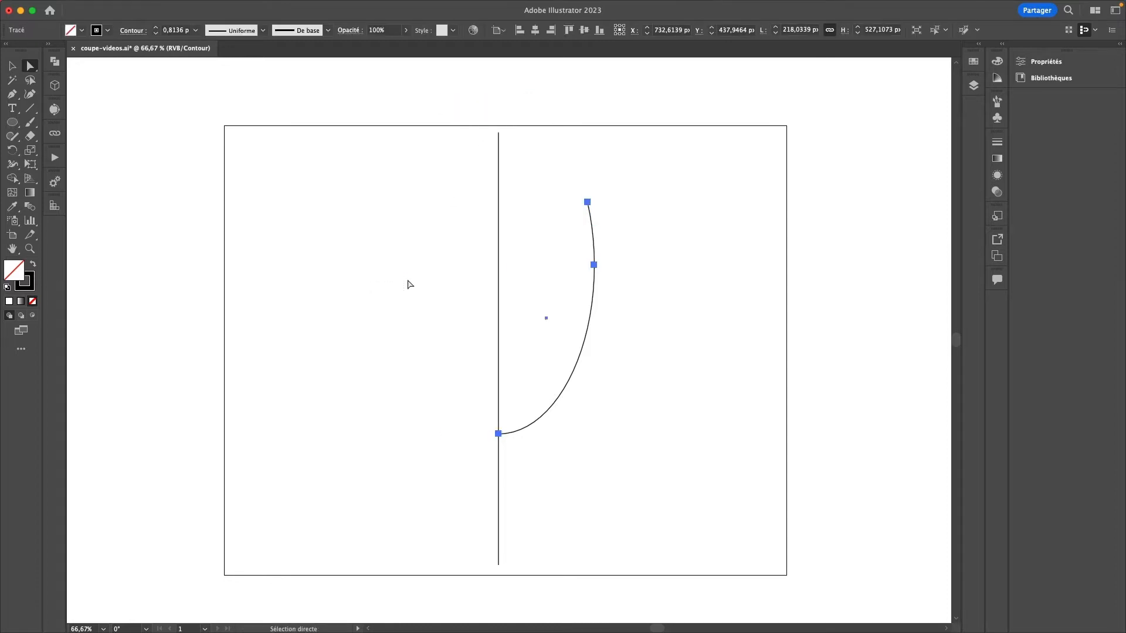
- Widen the arc by nudging its two upper anchor points to the right, keeping the bottom anchor on the axis
{"action": "key", "text": "v"}
{"action": "key", "text": "a"}
{"action": "left_click_drag", "start_coordinate": [640, 189], "coordinate": [559, 314]}
{"action": "key", "text": "shift+Right"}
{"action": "key", "text": "shift+Right"}
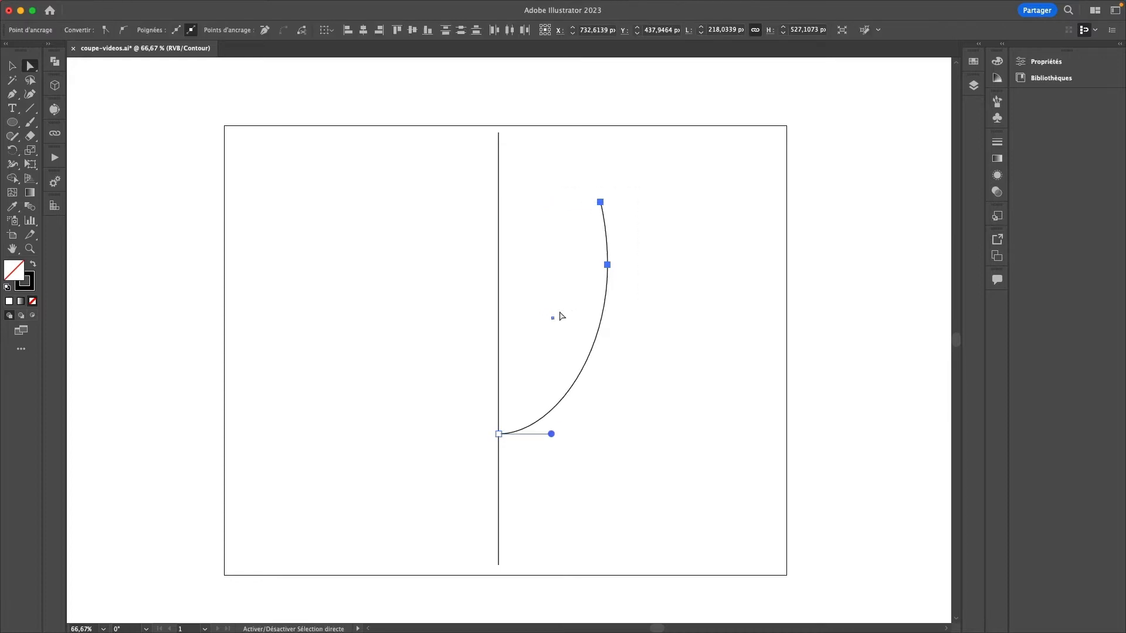
{"action": "key", "text": "shift+Right"}
{"action": "key", "text": "shift+Left"}
{"action": "key", "text": "v"}
{"action": "left_click", "coordinate": [659, 361]}
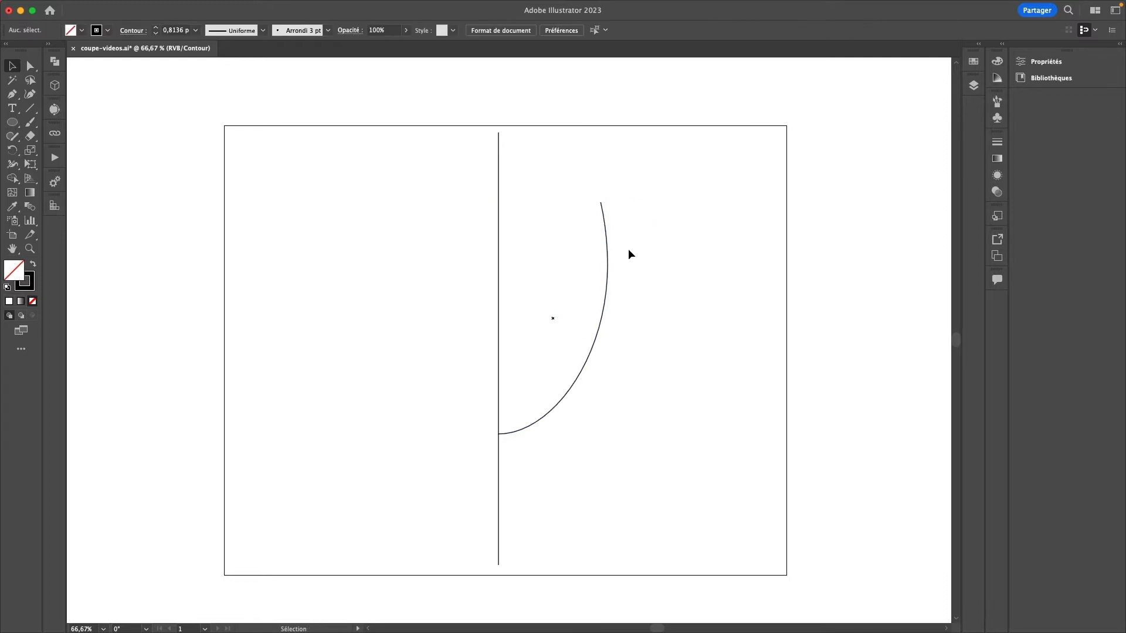
- Draw a 148 × 52 px rectangle above the arc, round its right corners to 26 px, and delete its left anchors
{"action": "key", "text": "m"}
{"action": "left_click_drag", "start_coordinate": [579, 169], "coordinate": [644, 191]}
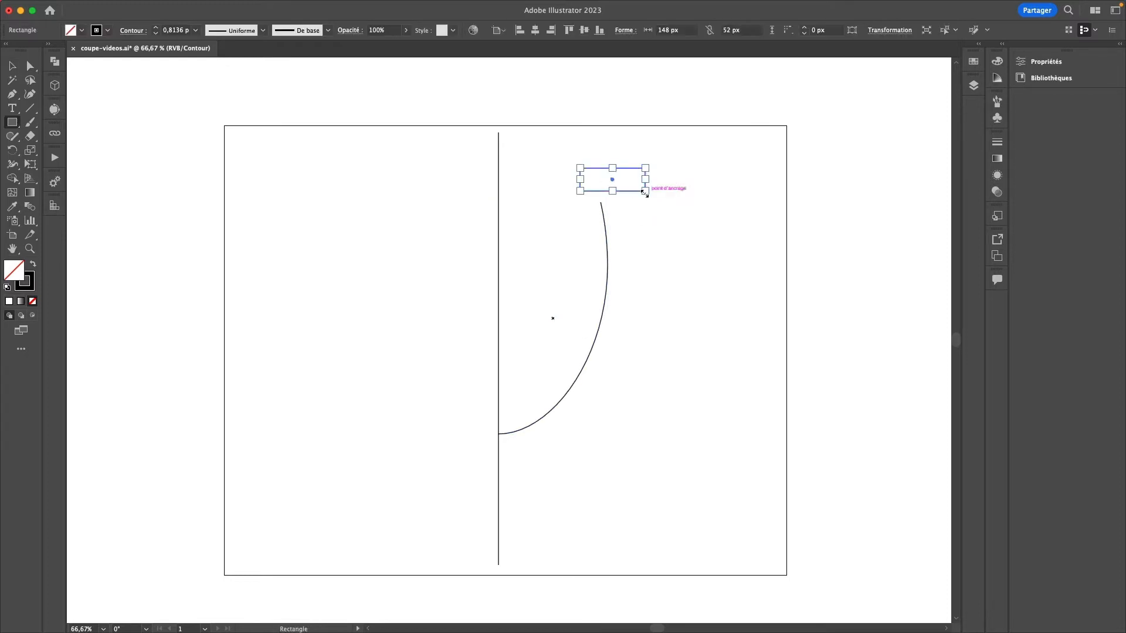
{"action": "key", "text": "a"}
{"action": "left_click_drag", "start_coordinate": [676, 145], "coordinate": [629, 229]}
{"action": "left_click_drag", "start_coordinate": [637, 180], "coordinate": [629, 180]}
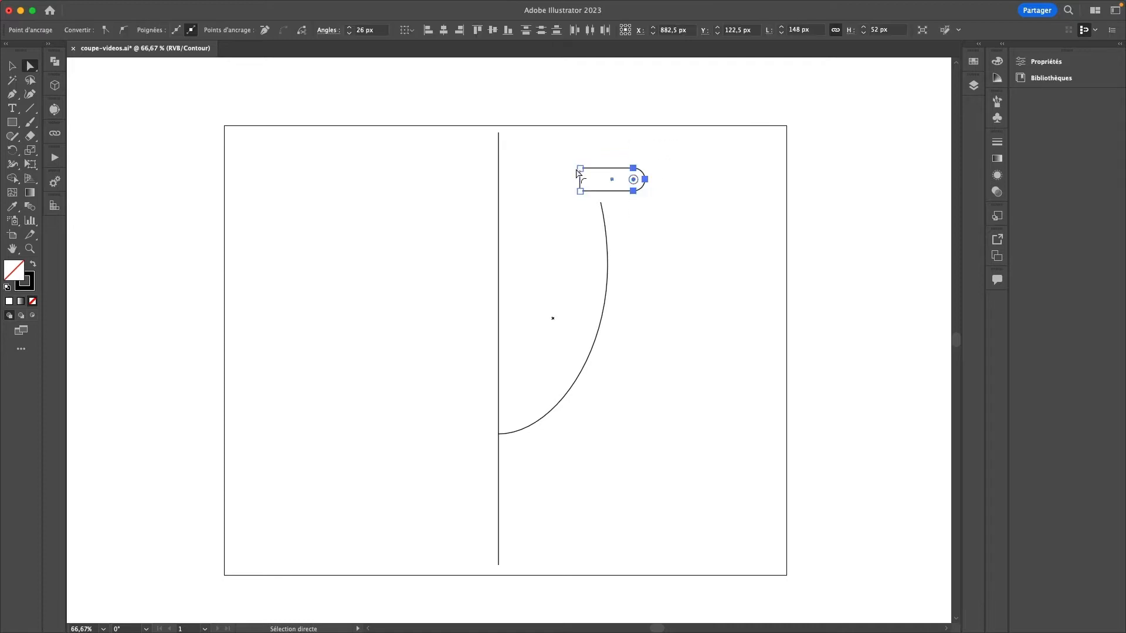
{"action": "left_click_drag", "start_coordinate": [547, 144], "coordinate": [586, 202]}
{"action": "key", "text": "Delete"}
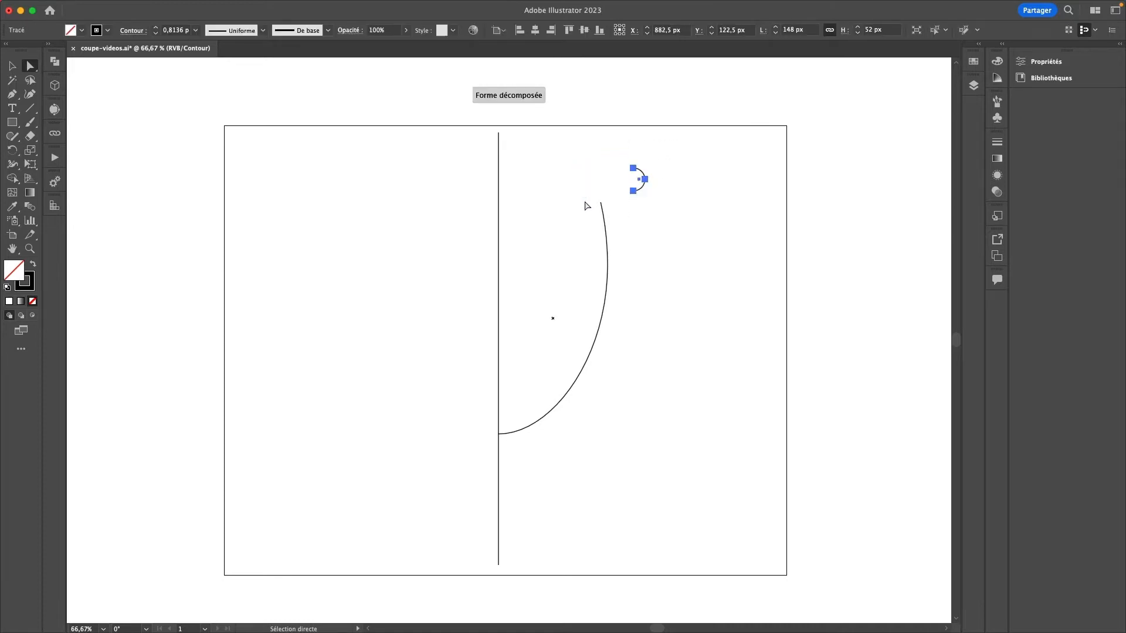
- Move the small half-circle so its lower end snaps onto the arc's upper endpoint
{"action": "key", "text": "v"}
{"action": "scroll", "coordinate": [592, 214], "scroll_direction": "up", "scroll_amount": 5}
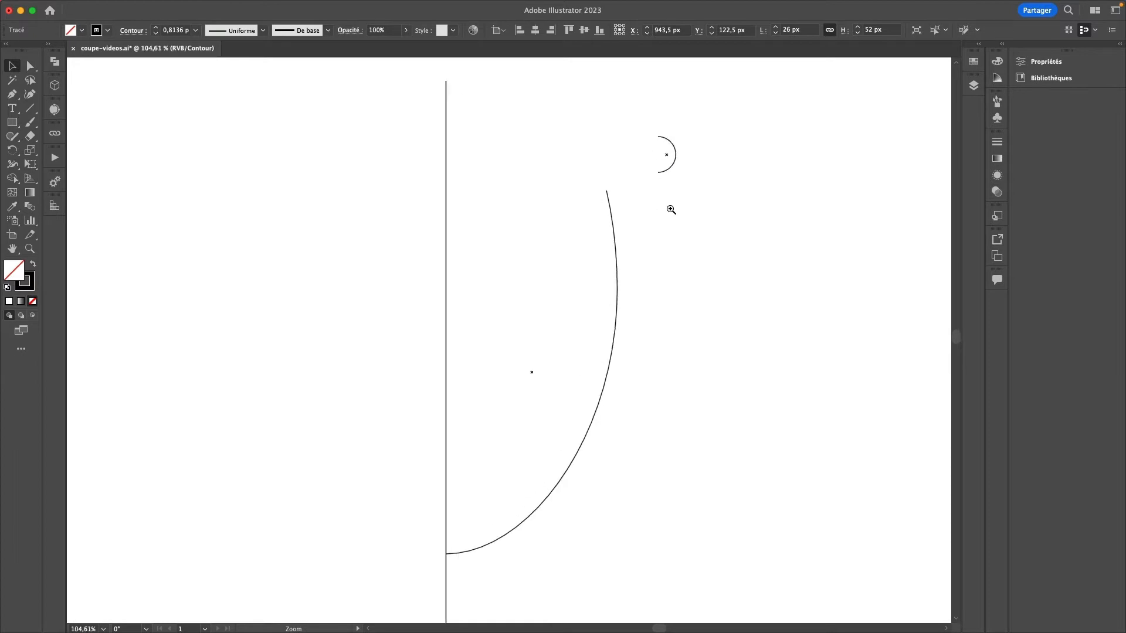
{"action": "left_click", "coordinate": [729, 105]}
{"action": "left_click_drag", "start_coordinate": [729, 106], "coordinate": [625, 184]}
{"action": "left_click", "coordinate": [713, 203]}
- Join the half-circle and the arc at their coincident endpoints into one path
{"action": "key", "text": "a"}
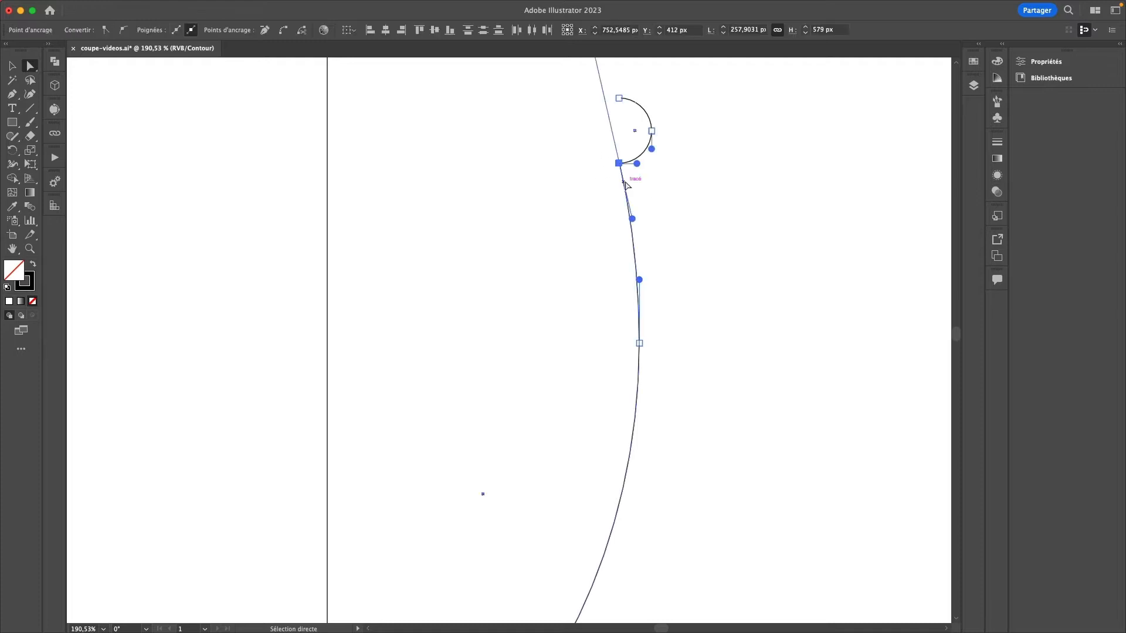
{"action": "scroll", "coordinate": [625, 184], "scroll_direction": "left", "scroll_amount": 1}
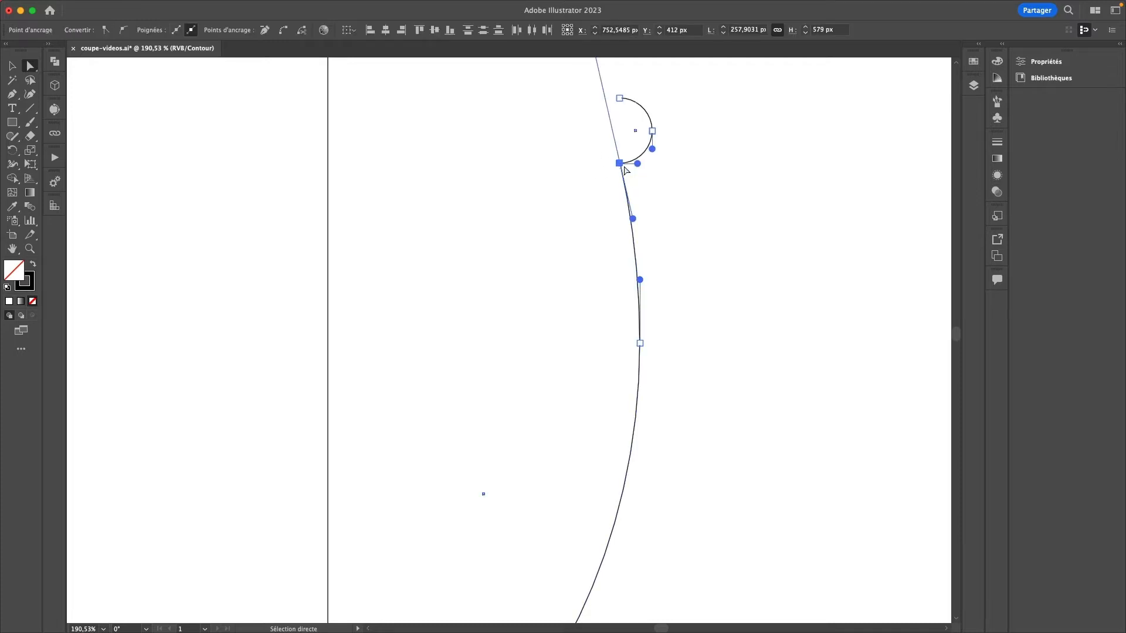
{"action": "right_click", "coordinate": [620, 164]}
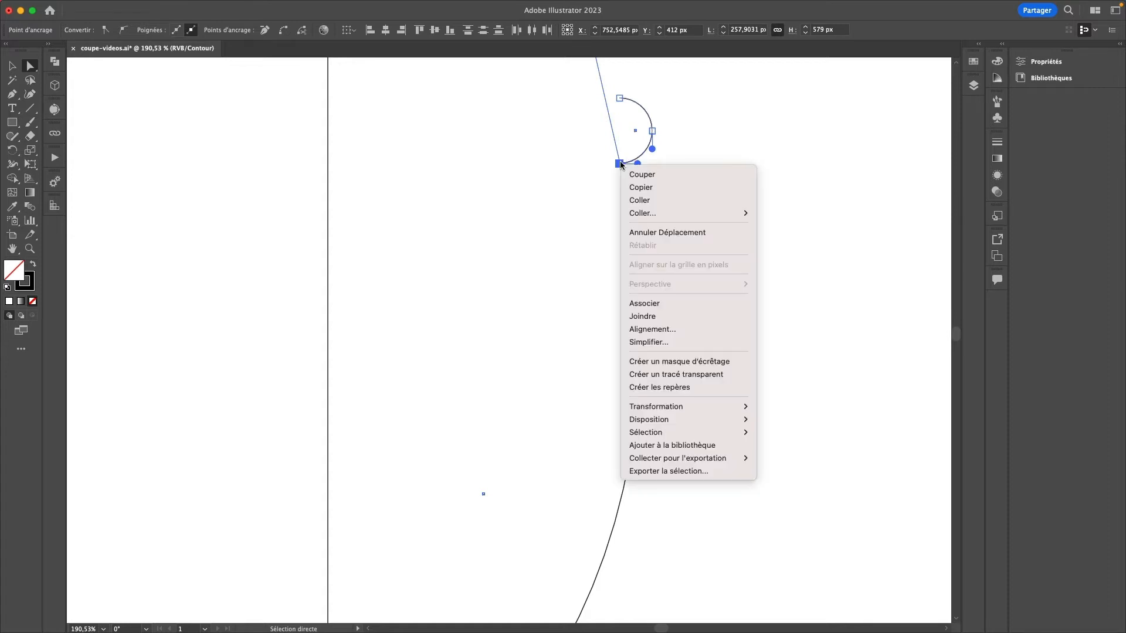
{"action": "left_click", "coordinate": [674, 318]}
{"action": "left_click", "coordinate": [691, 320]}
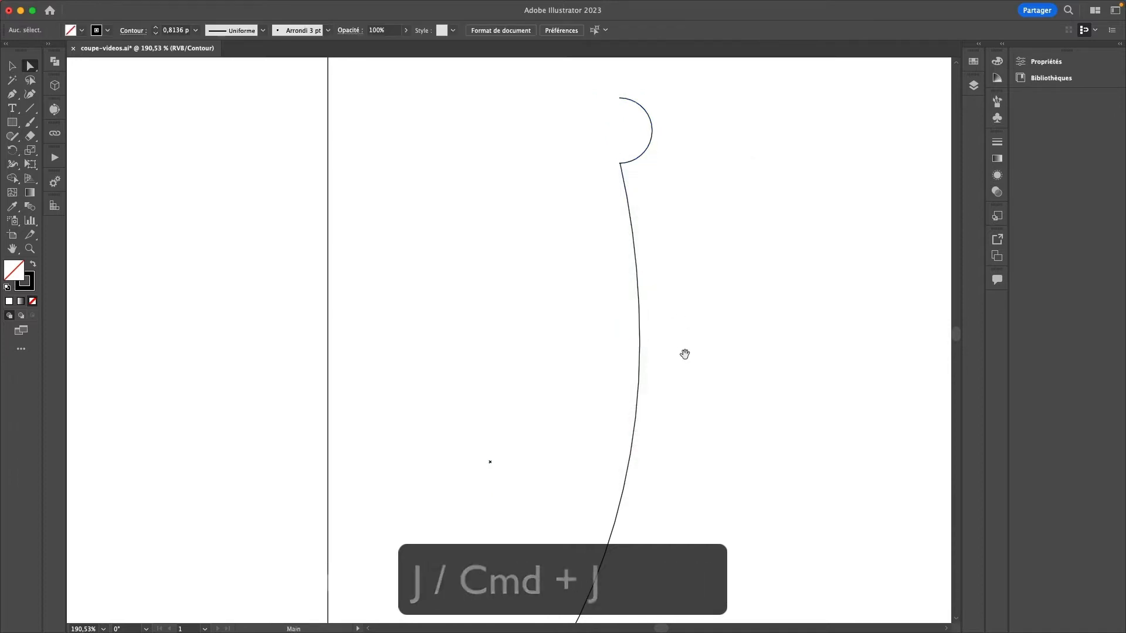
- Move the joined bowl profile straight up until its rim sits just inside the artboard's top edge
{"action": "left_click_drag", "start_coordinate": [684, 352], "coordinate": [538, 365]}
{"action": "scroll", "coordinate": [729, 322], "scroll_direction": "down", "scroll_amount": 5}
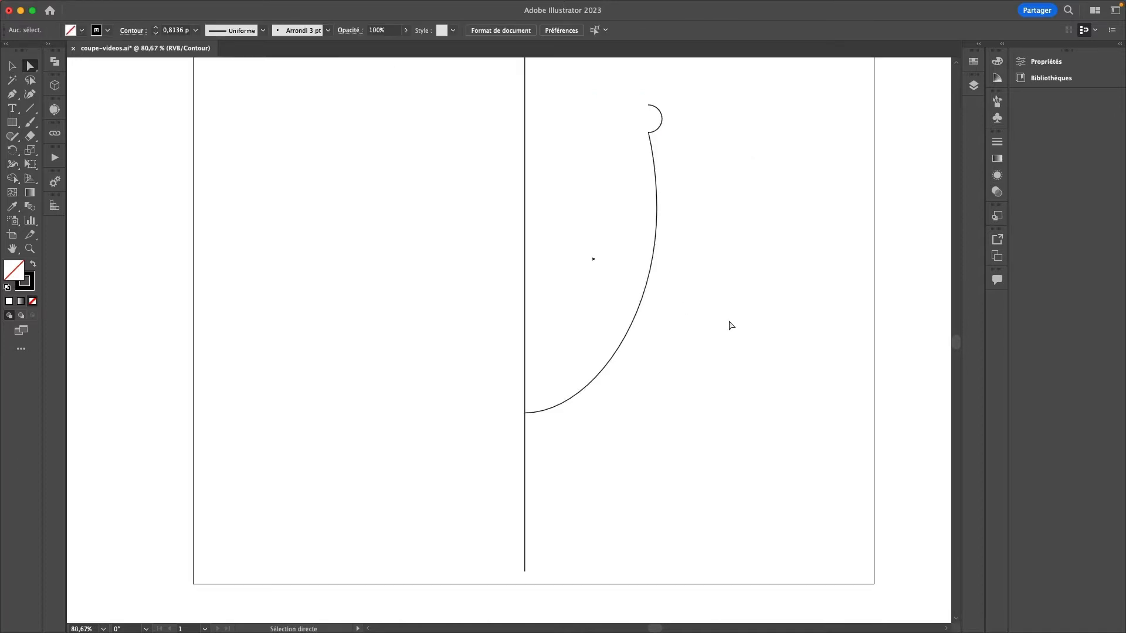
{"action": "scroll", "coordinate": [704, 351], "scroll_direction": "up", "scroll_amount": 3}
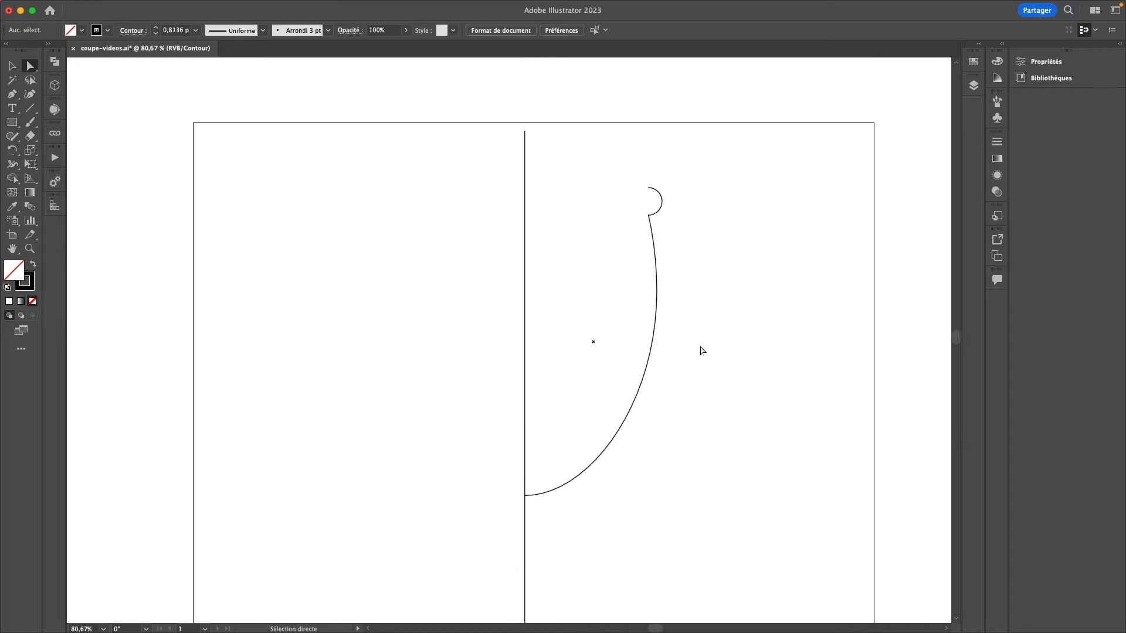
{"action": "key", "text": "v"}
{"action": "left_click_drag", "start_coordinate": [657, 327], "coordinate": [656, 264]}
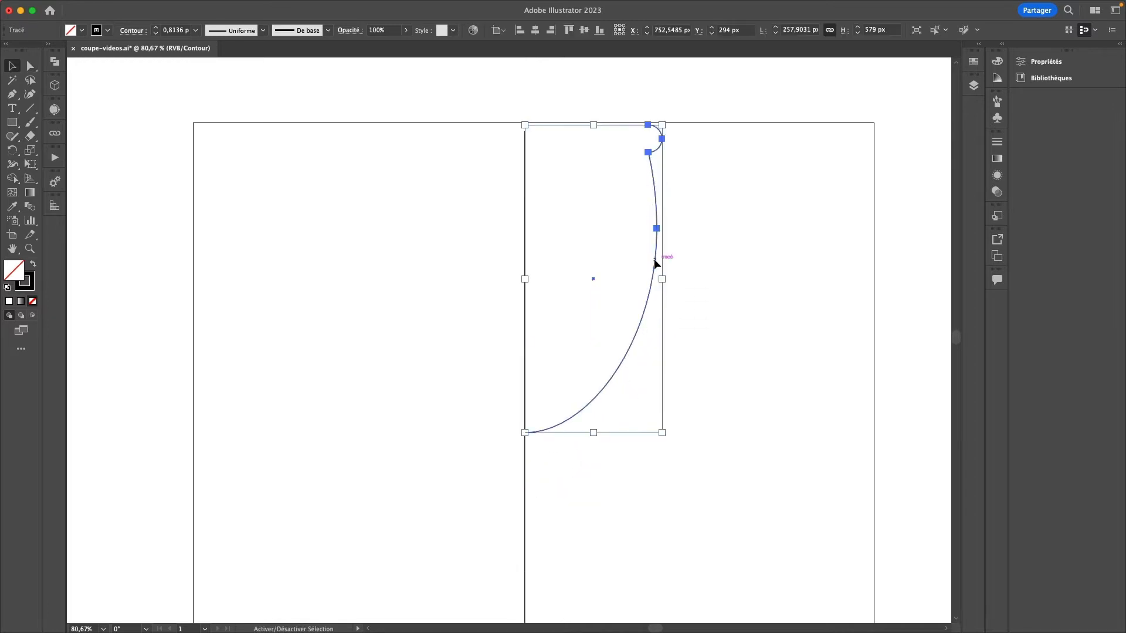
{"action": "left_click", "coordinate": [719, 335]}
- Draw a stem rectangle about 58 × 251 px from the axis across the bowl's bottom, then widen its base to about 78 px
{"action": "left_click_drag", "start_coordinate": [707, 397], "coordinate": [721, 326]}
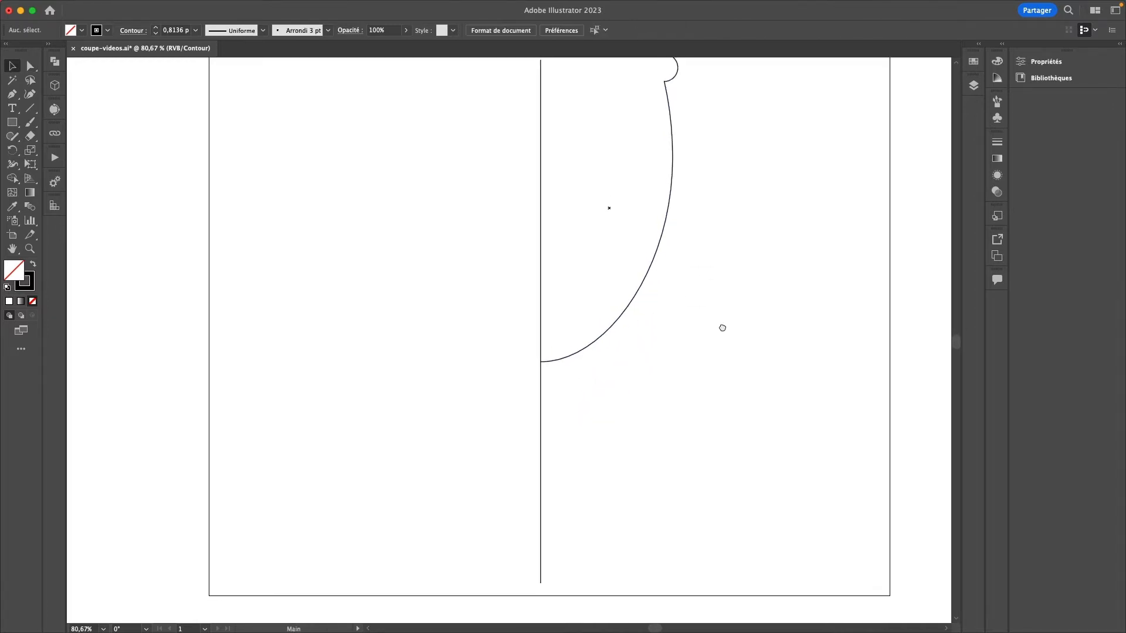
{"action": "key", "text": "space"}
{"action": "scroll", "coordinate": [633, 473], "scroll_direction": "up", "scroll_amount": 3}
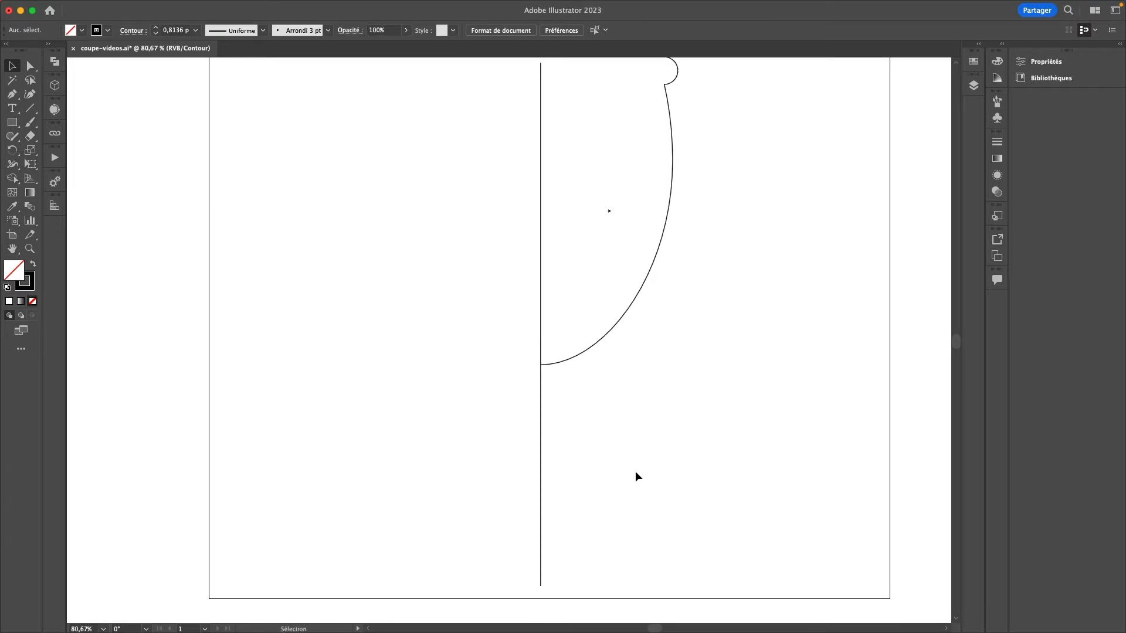
{"action": "key", "text": "m"}
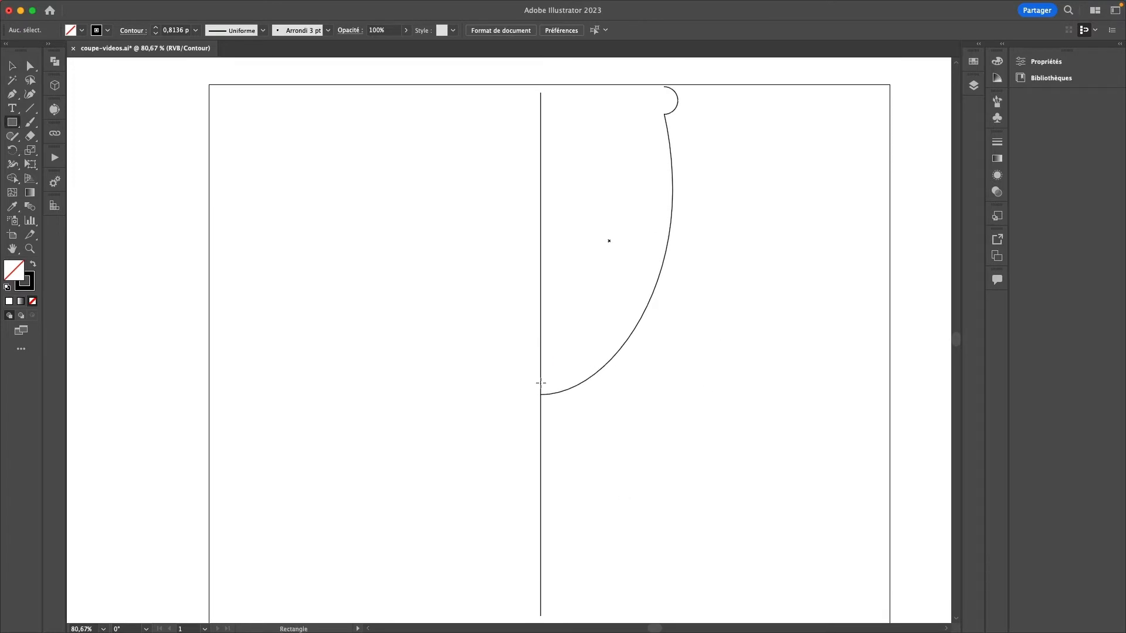
{"action": "left_click_drag", "start_coordinate": [540, 354], "coordinate": [567, 489]}
{"action": "key", "text": "a"}
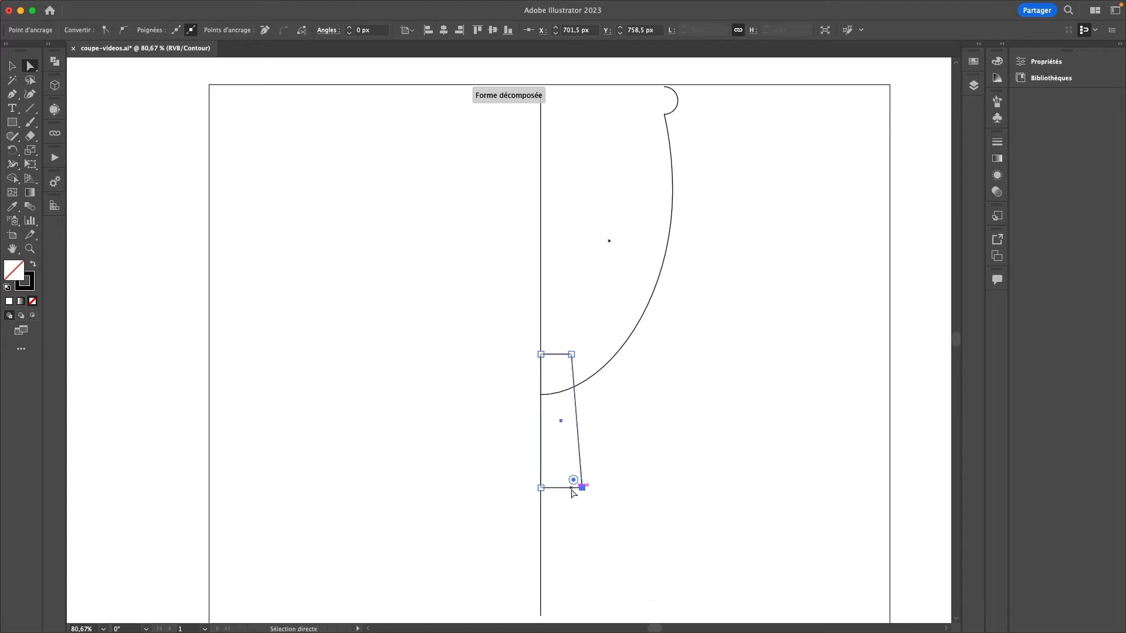
- Bend the stem's outer side inward into a concave curve and shift its upper outer corner closer to the axis
{"action": "key", "text": "p"}
{"action": "left_click_drag", "start_coordinate": [576, 419], "coordinate": [574, 440]}
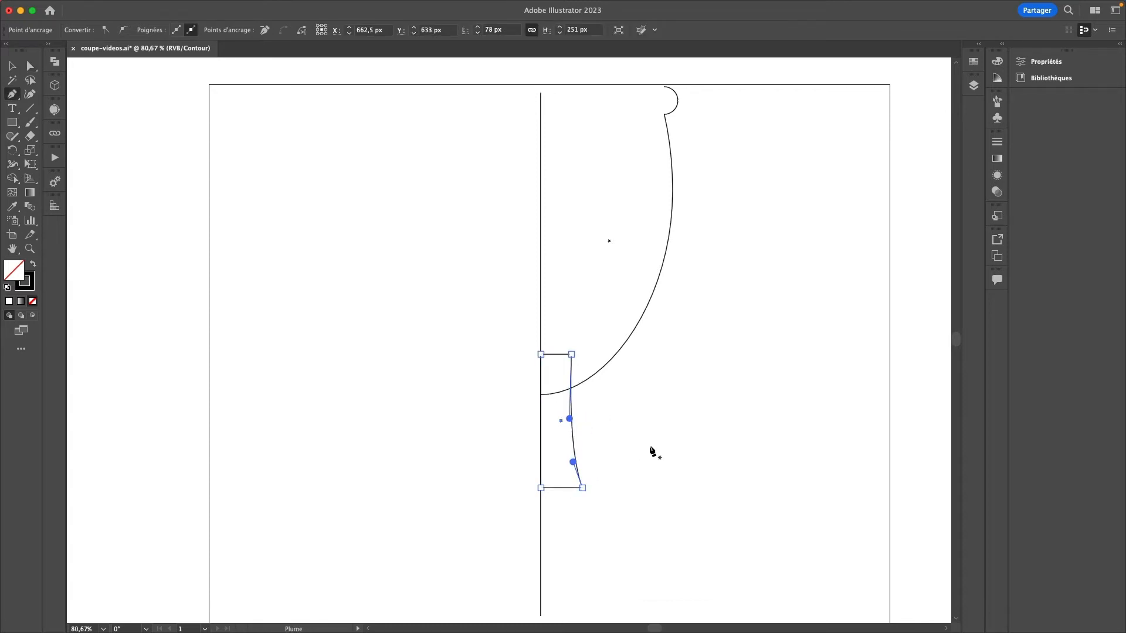
{"action": "key", "text": "a"}
{"action": "left_click", "coordinate": [571, 355]}
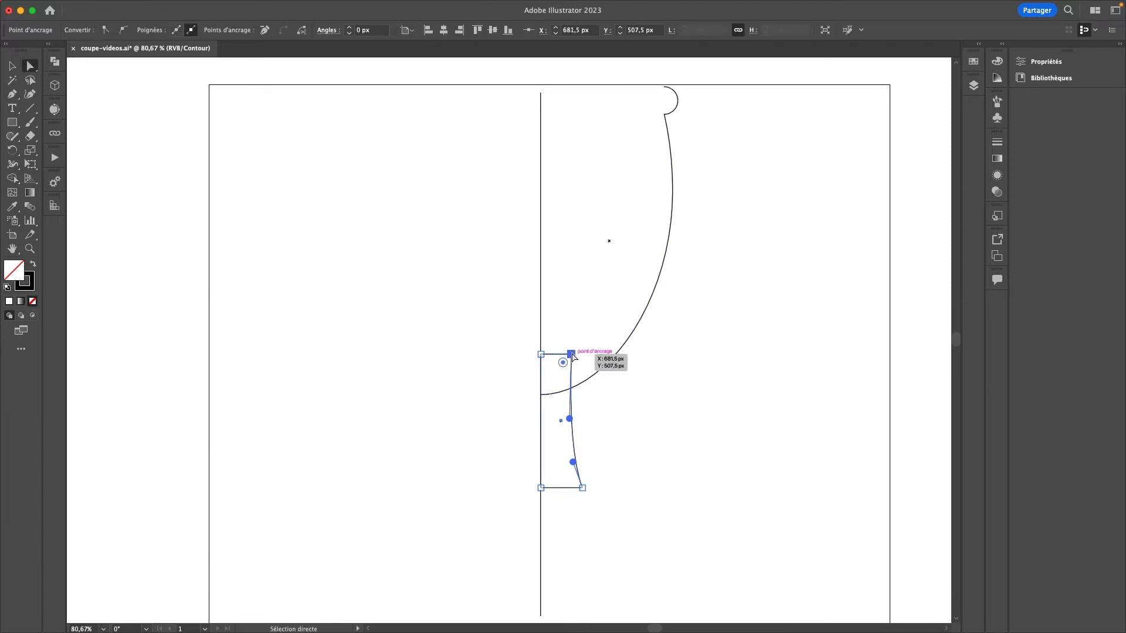
{"action": "left_click_drag", "start_coordinate": [572, 355], "coordinate": [565, 355]}
{"action": "left_click", "coordinate": [675, 439]}
- Draw a 129 × 69 px foot rectangle from the axis directly below the stem and round its upper outer corner
{"action": "scroll", "coordinate": [686, 447], "scroll_direction": "down", "scroll_amount": 2}
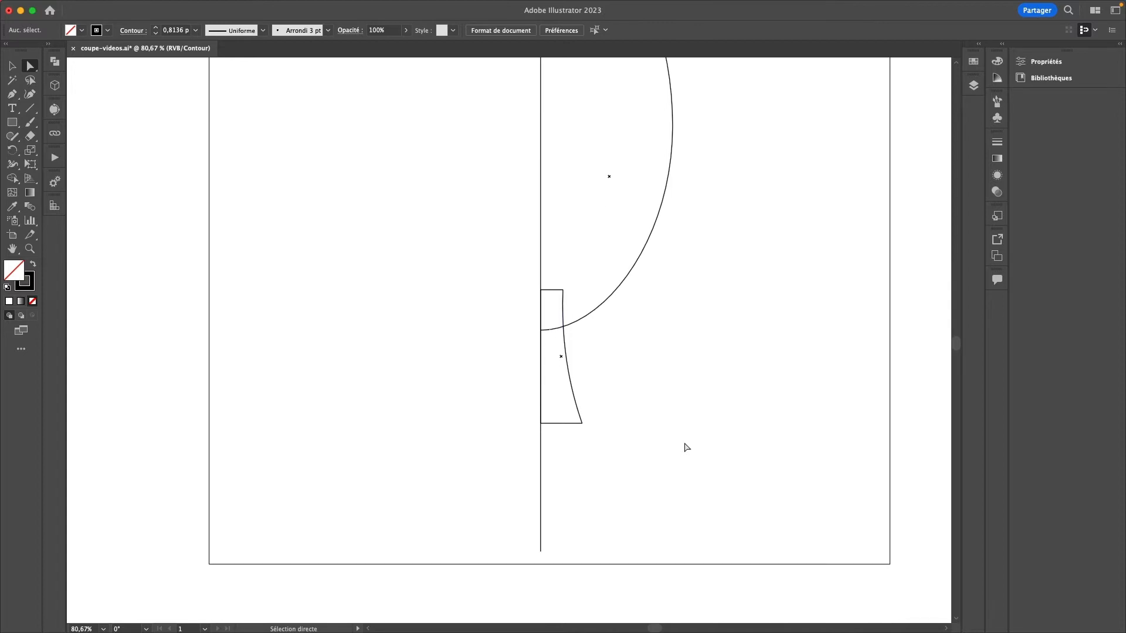
{"action": "key", "text": "m"}
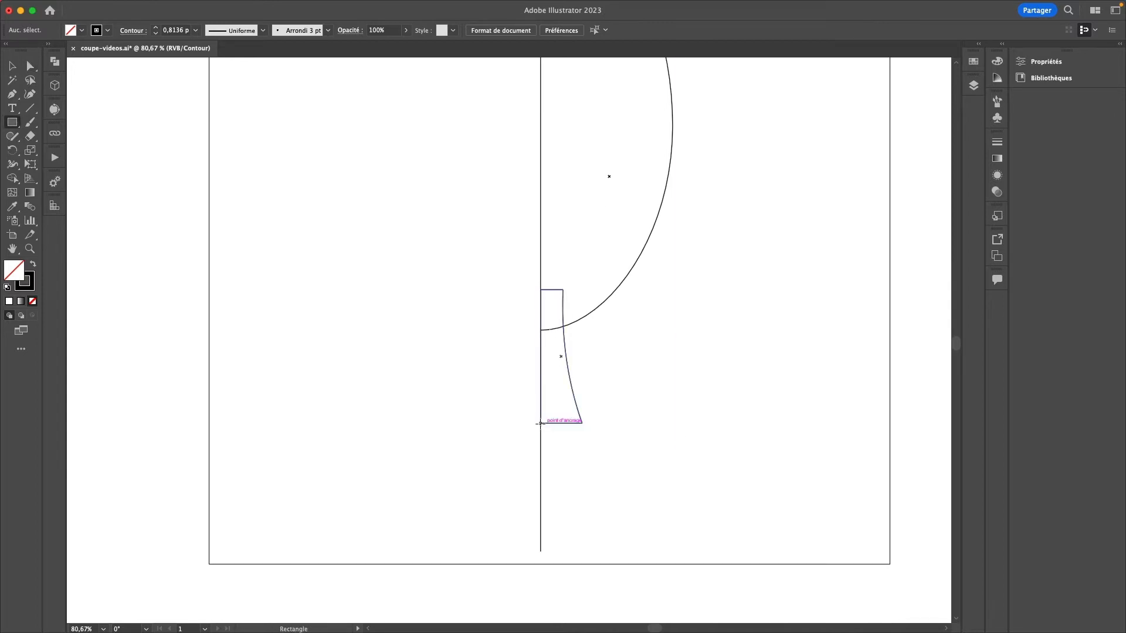
{"action": "left_click_drag", "start_coordinate": [540, 423], "coordinate": [609, 461]}
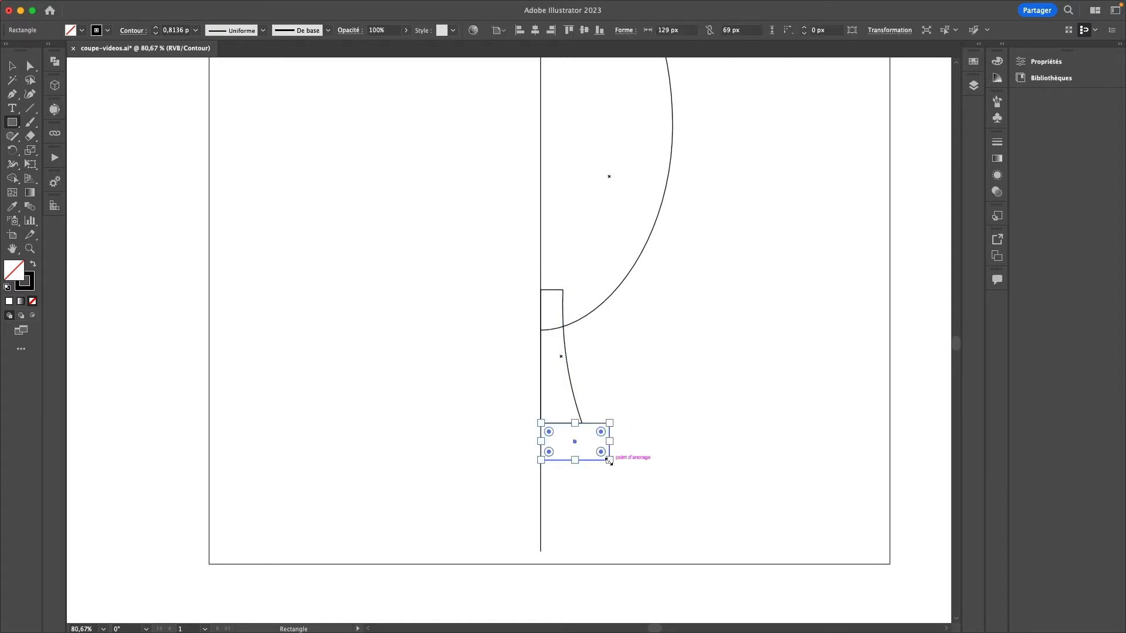
{"action": "key", "text": "a"}
{"action": "left_click_drag", "start_coordinate": [626, 406], "coordinate": [582, 450]}
{"action": "left_click", "coordinate": [677, 473]}
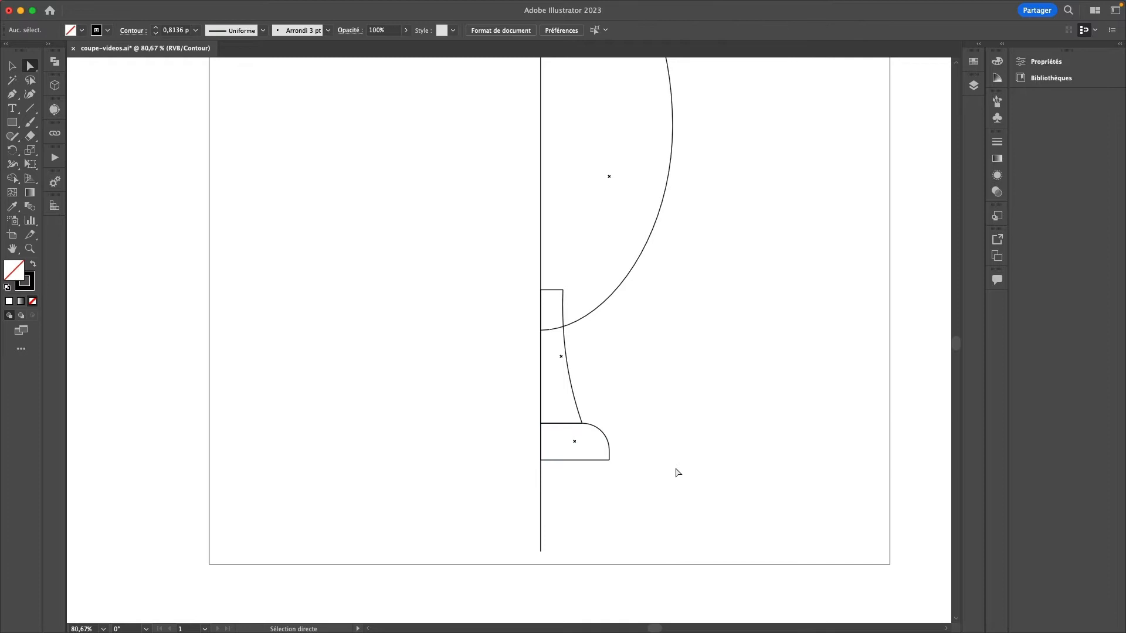
- Duplicate the foot as two progressively wider rounded tiers stacked below it from the axis, and make the lowest tier 249 × 72 px
{"action": "key", "text": "v"}
{"action": "left_click", "coordinate": [602, 460]}
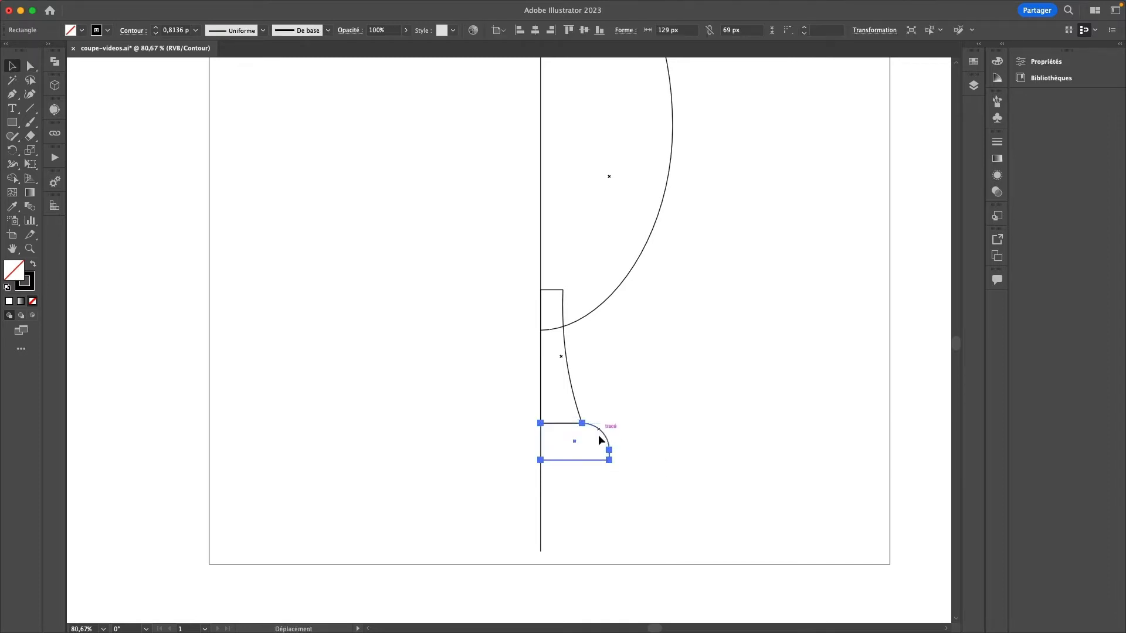
{"action": "left_click_drag", "start_coordinate": [598, 434], "coordinate": [673, 494]}
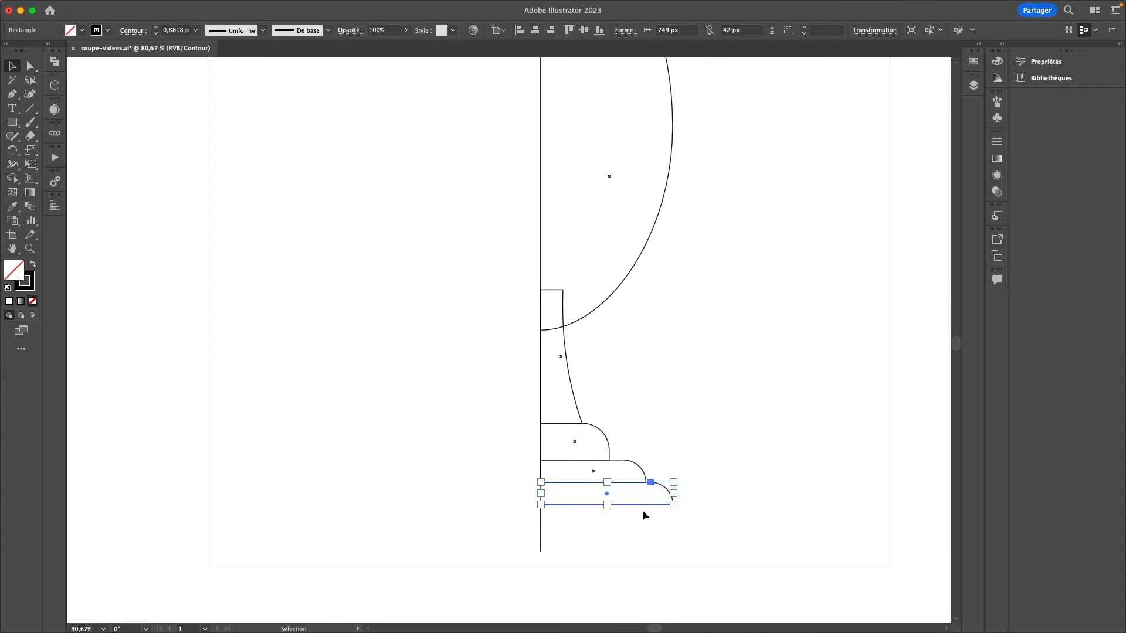
{"action": "left_click_drag", "start_coordinate": [607, 505], "coordinate": [607, 521]}
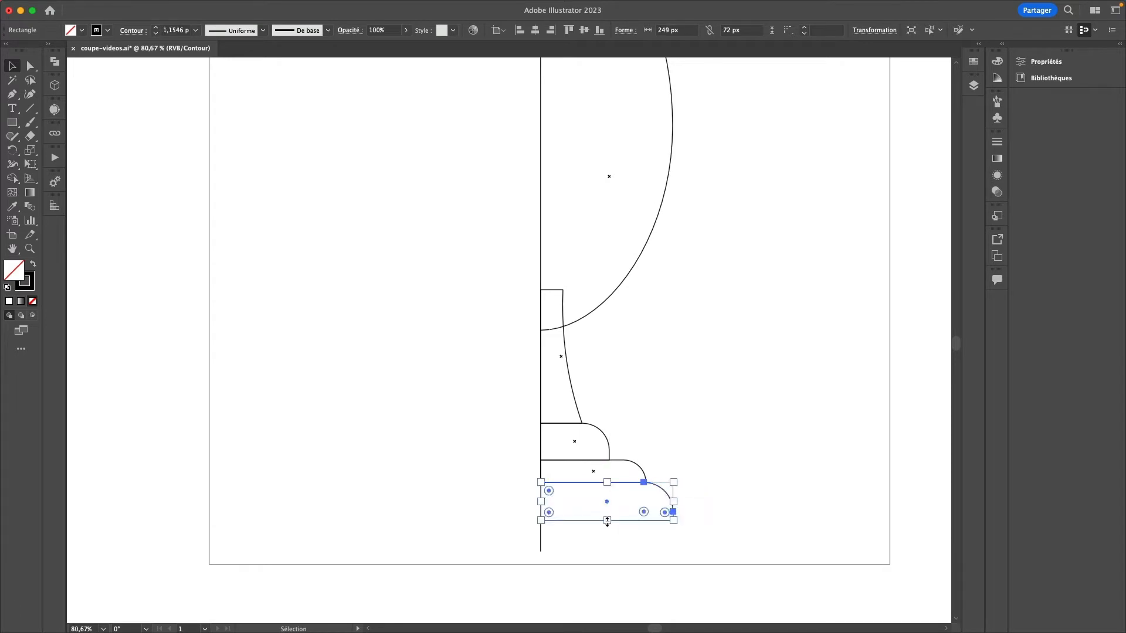
{"action": "left_click", "coordinate": [679, 435]}
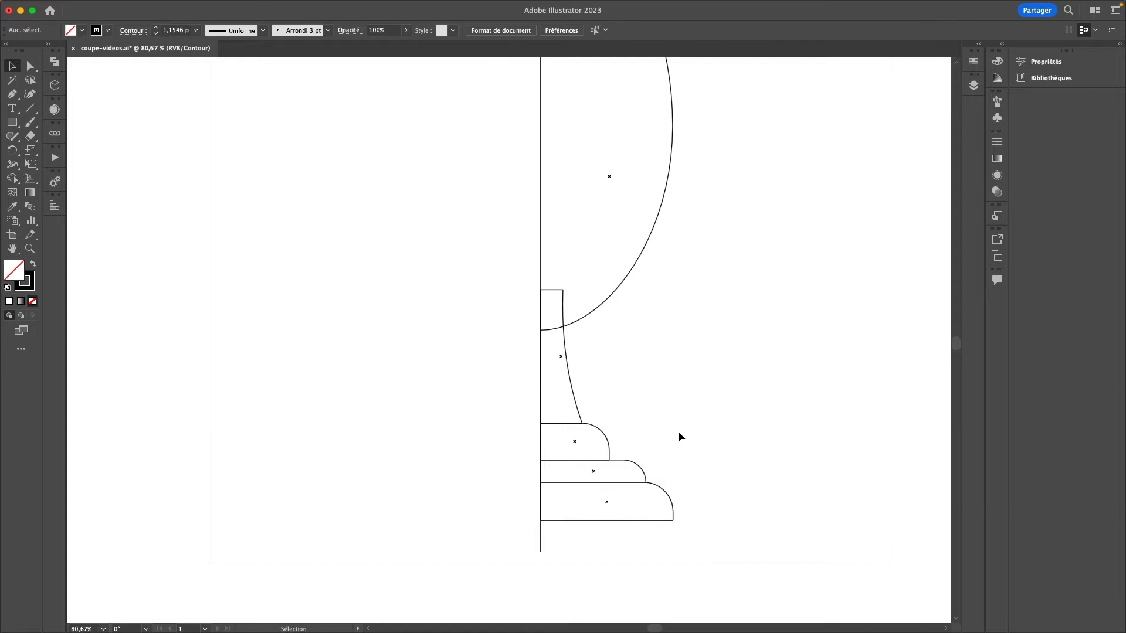
- Delete the vertical axis line along the inner side of the cup profile
{"action": "scroll", "coordinate": [678, 431], "scroll_direction": "up", "scroll_amount": 2}
{"action": "key", "text": "super+minus"}
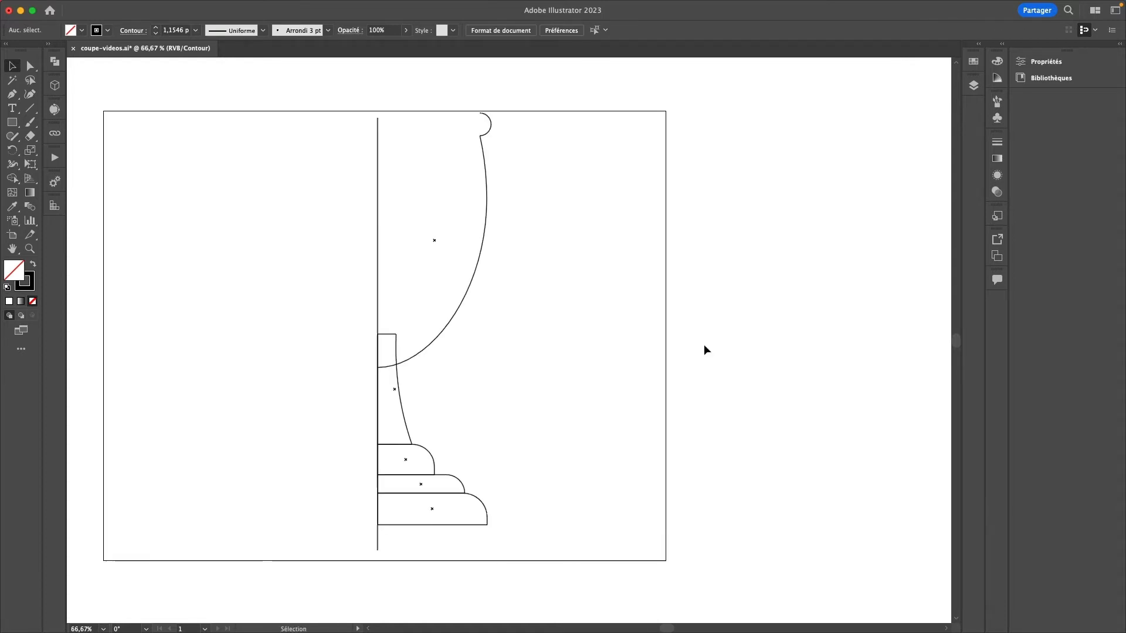
{"action": "scroll", "coordinate": [703, 346], "scroll_direction": "left", "scroll_amount": 3}
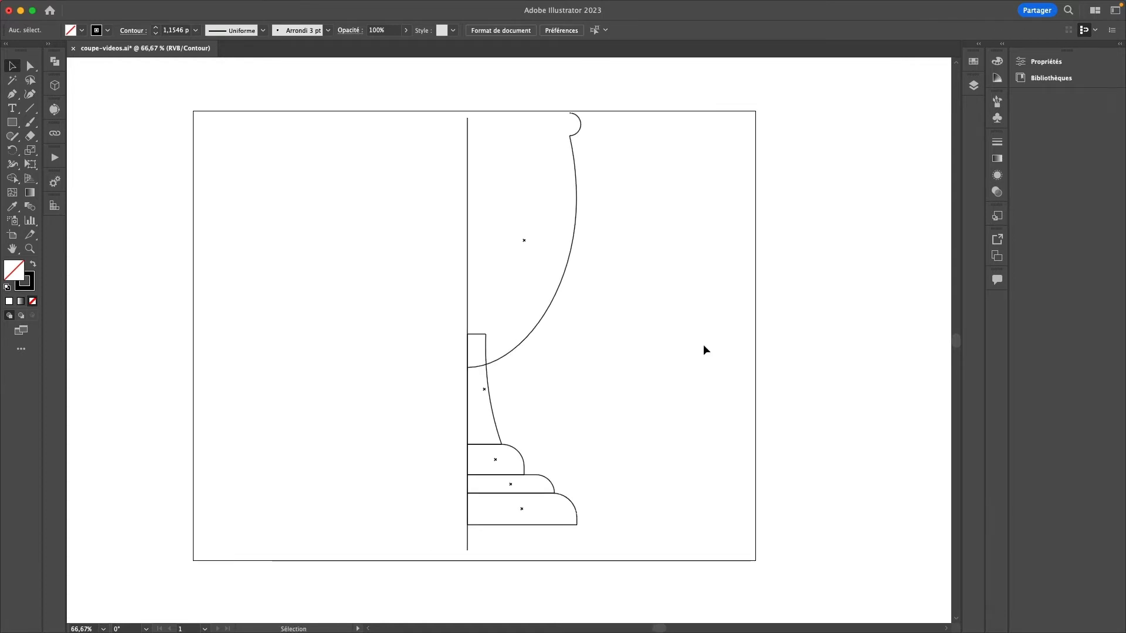
{"action": "left_click", "coordinate": [467, 212]}
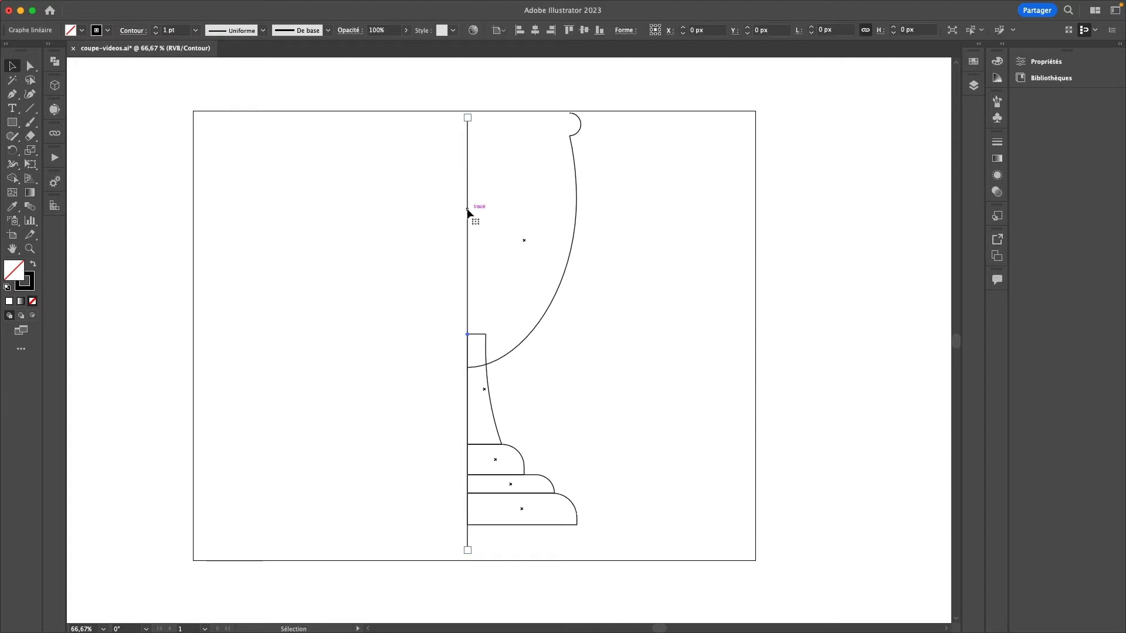
{"action": "key", "text": "Delete"}
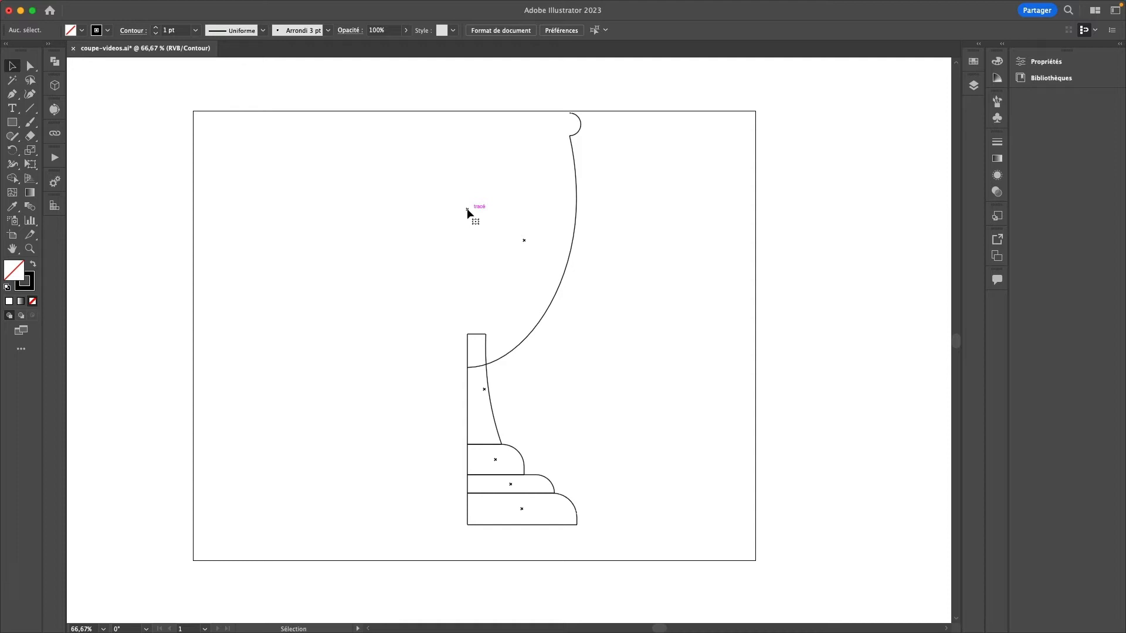
- Scale the whole half profile proportionally to about 214.5 × 779 px and reposition it with clear margins inside the artboard
{"action": "mouse_move", "coordinate": [633, 540]}
{"action": "left_mouse_down"}
{"action": "mouse_move", "coordinate": [528, 369]}
{"action": "mouse_move", "coordinate": [425, 150]}
{"action": "left_mouse_up"}
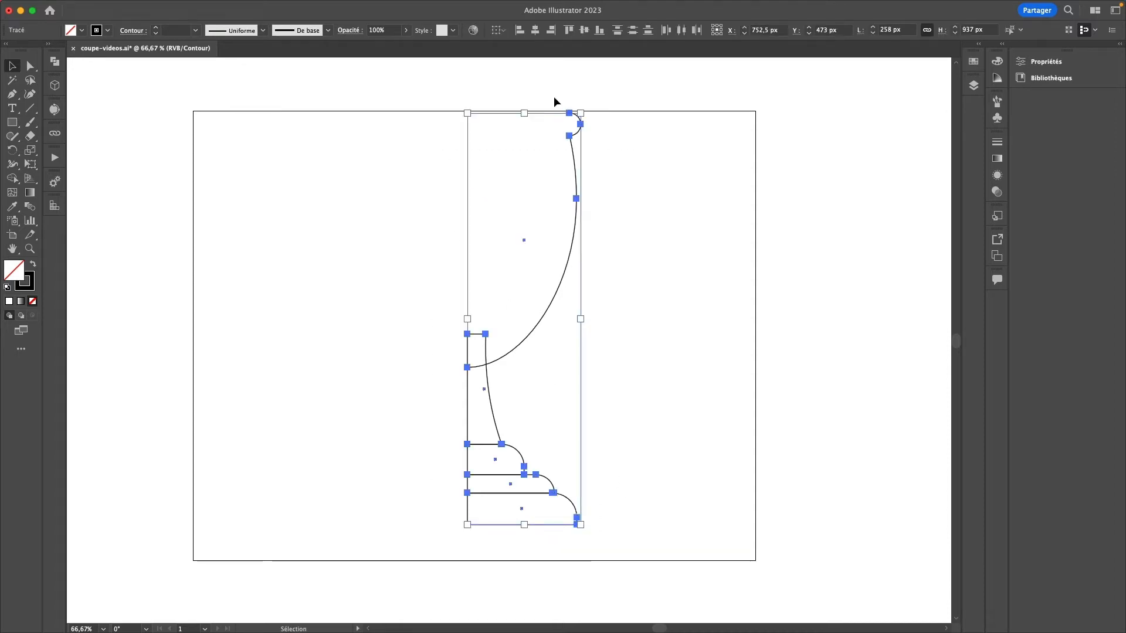
{"action": "left_click_drag", "start_coordinate": [581, 112], "coordinate": [561, 156]}
{"action": "left_click_drag", "start_coordinate": [558, 233], "coordinate": [556, 217]}
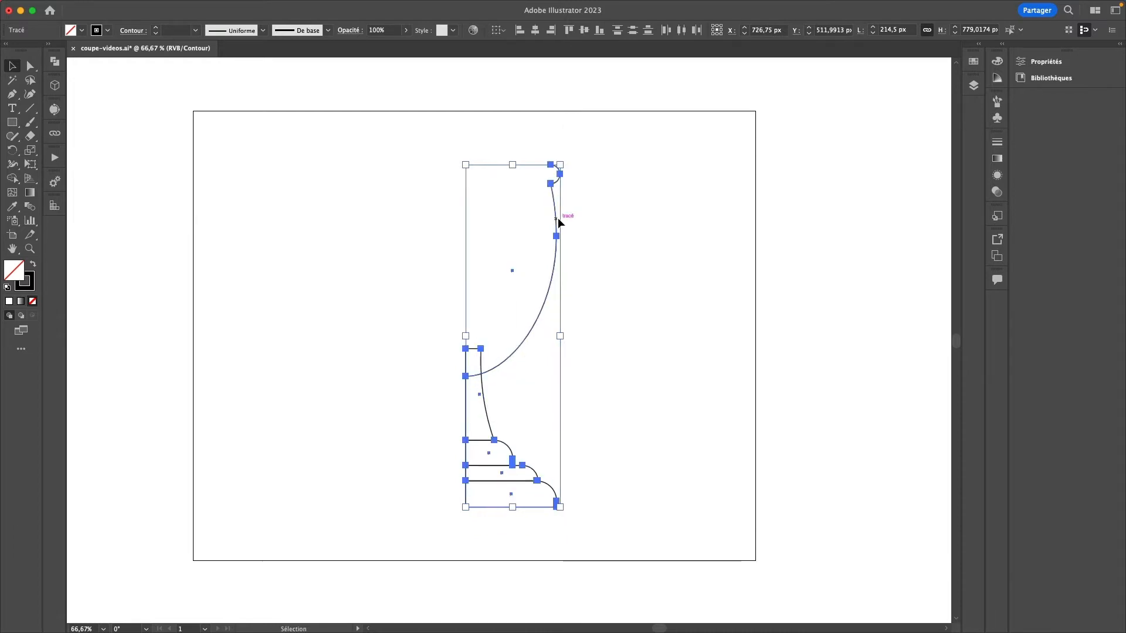
{"action": "left_click", "coordinate": [605, 231]}
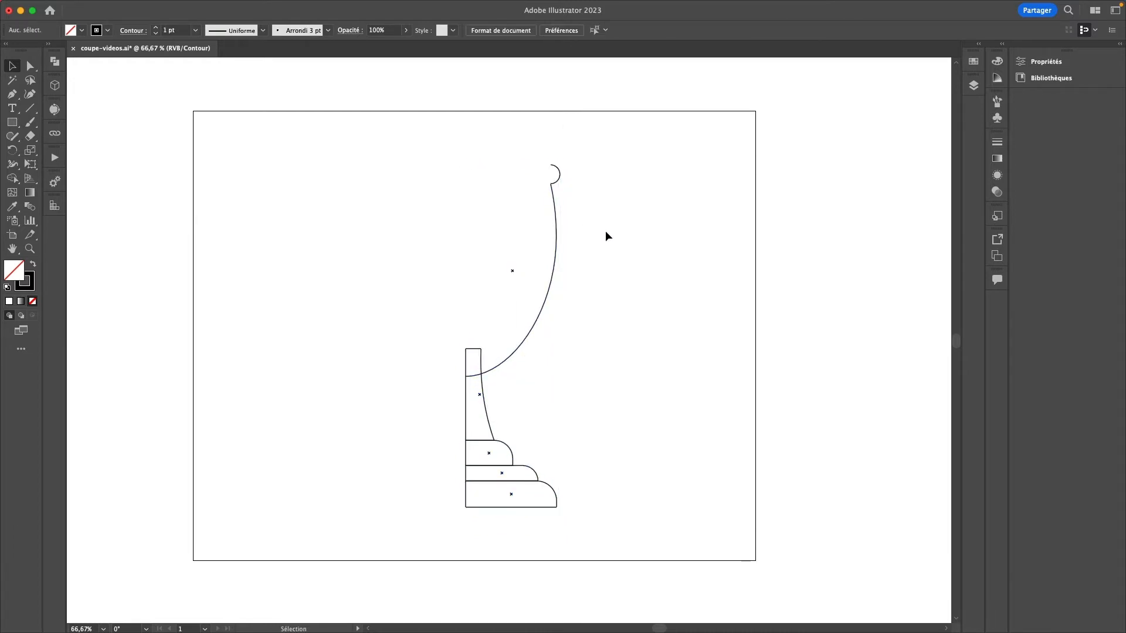
- Display the artwork in preview mode and give the stem and foot shapes the yellow R=254 V=237 B=81 fill with no stroke
{"action": "key", "text": "super+y"}
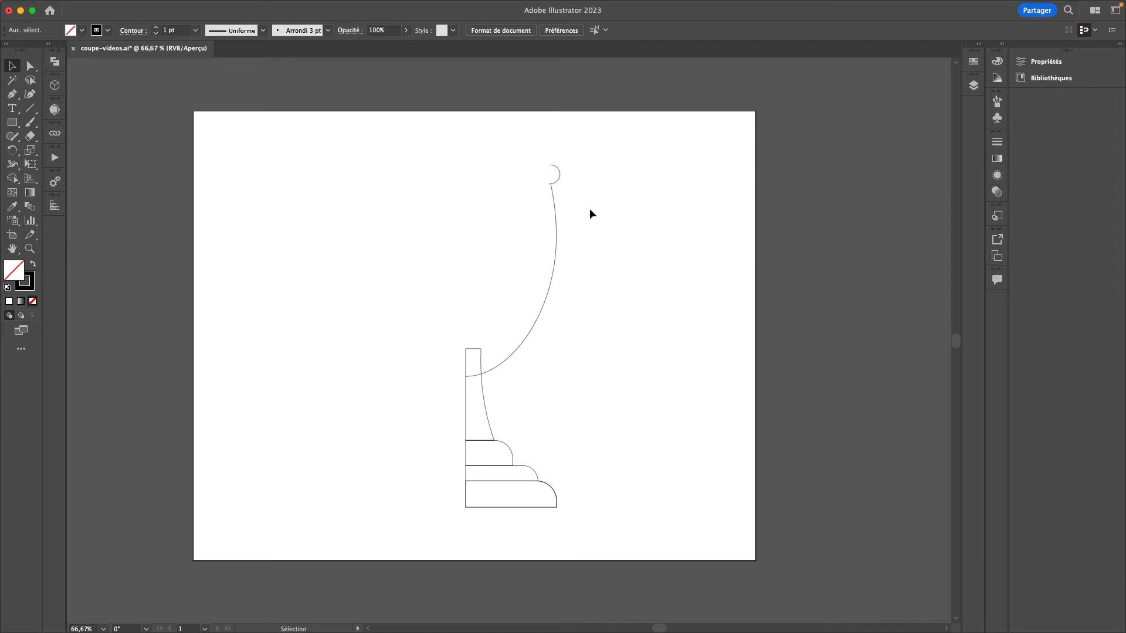
{"action": "left_click_drag", "start_coordinate": [661, 557], "coordinate": [374, 414]}
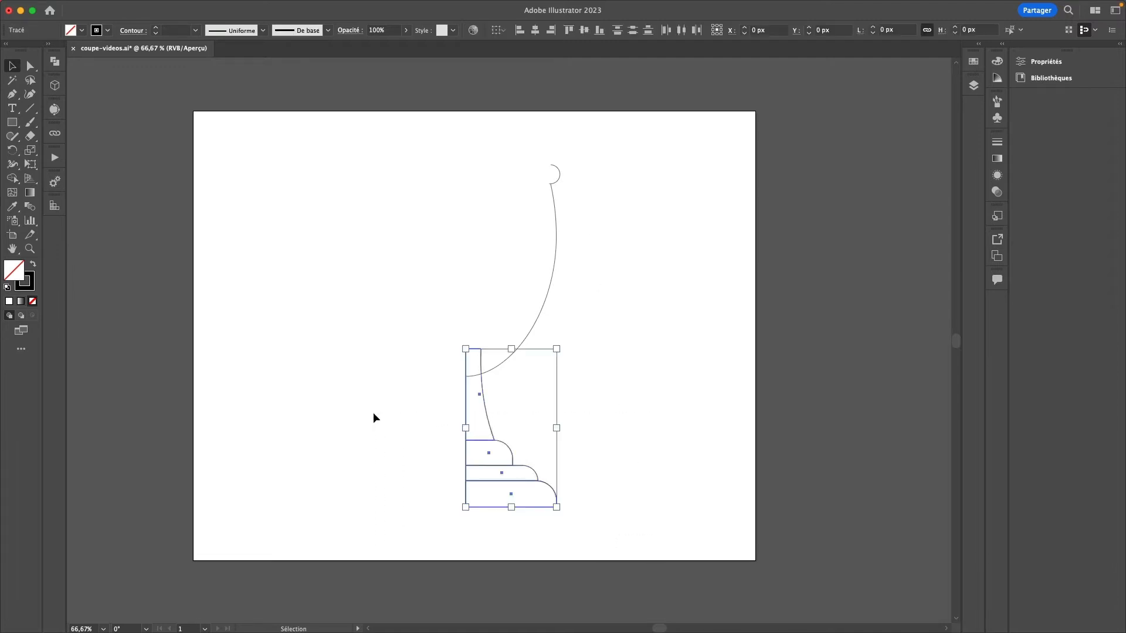
{"action": "key", "text": "shift+x"}
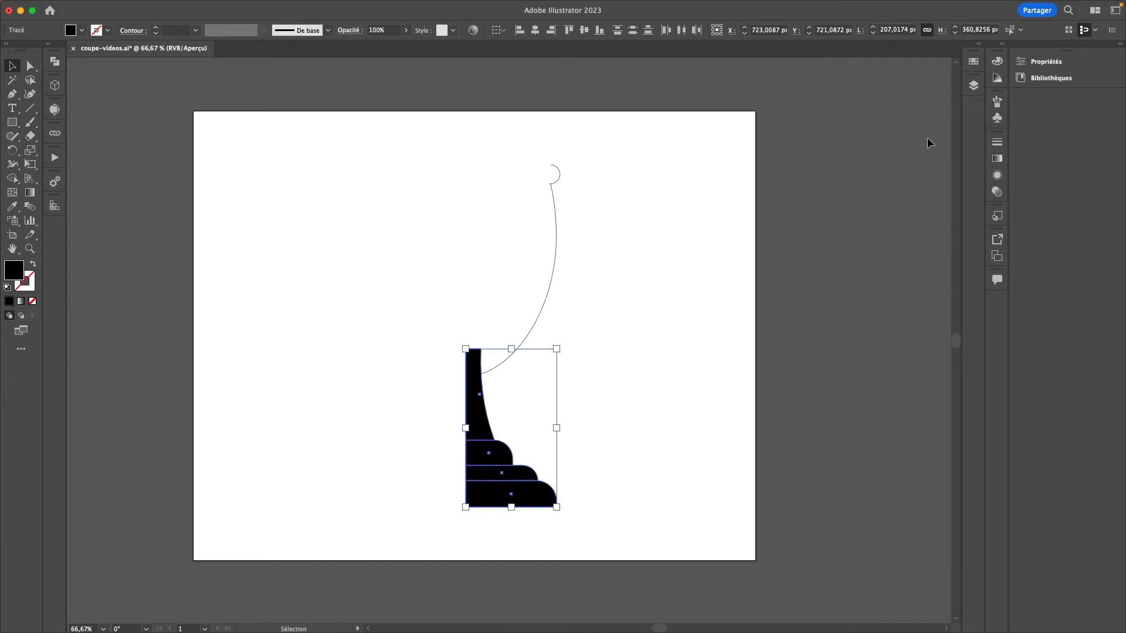
{"action": "left_click", "coordinate": [973, 61]}
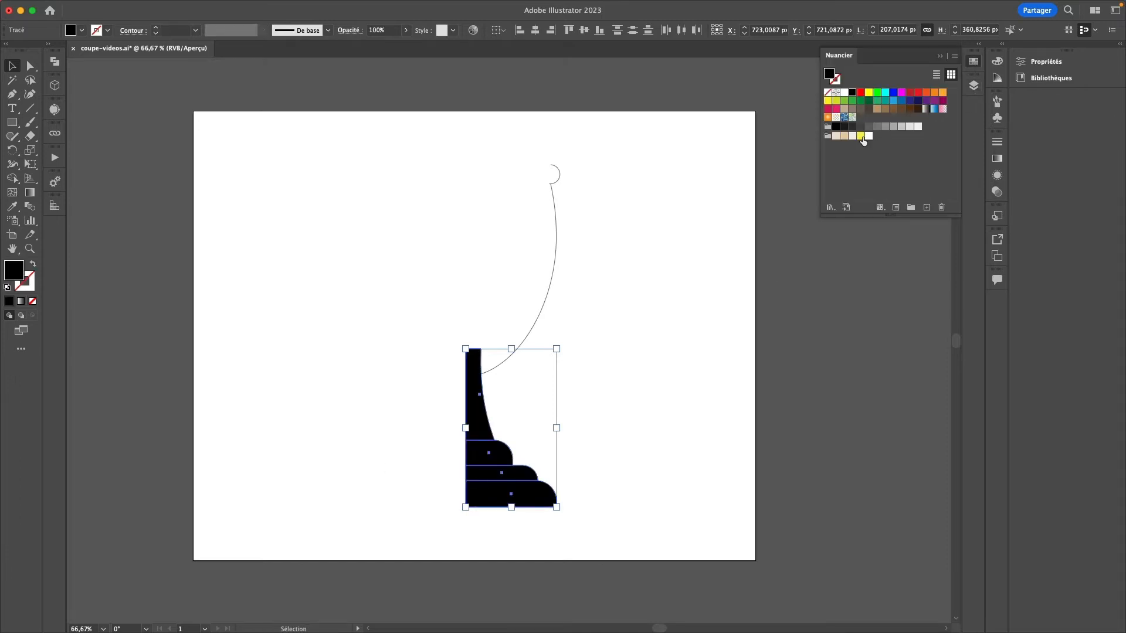
{"action": "left_click", "coordinate": [860, 136]}
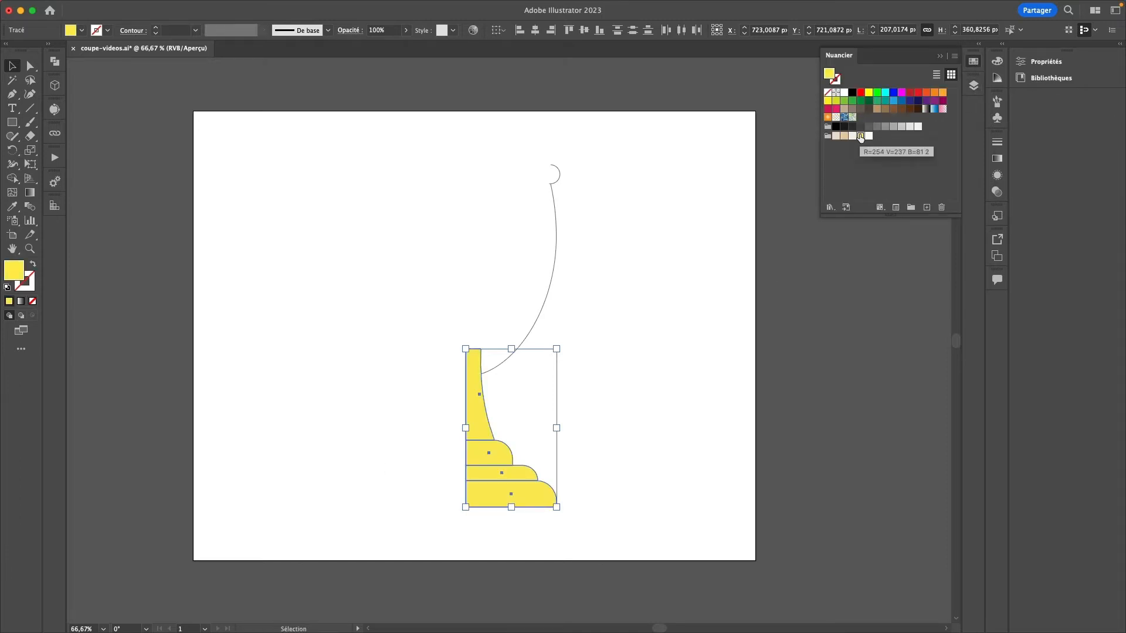
- Set the bowl profile's stroke to the yellow R=254 V=237 B=81 swatch, leaving it without a fill
{"action": "left_click", "coordinate": [555, 253]}
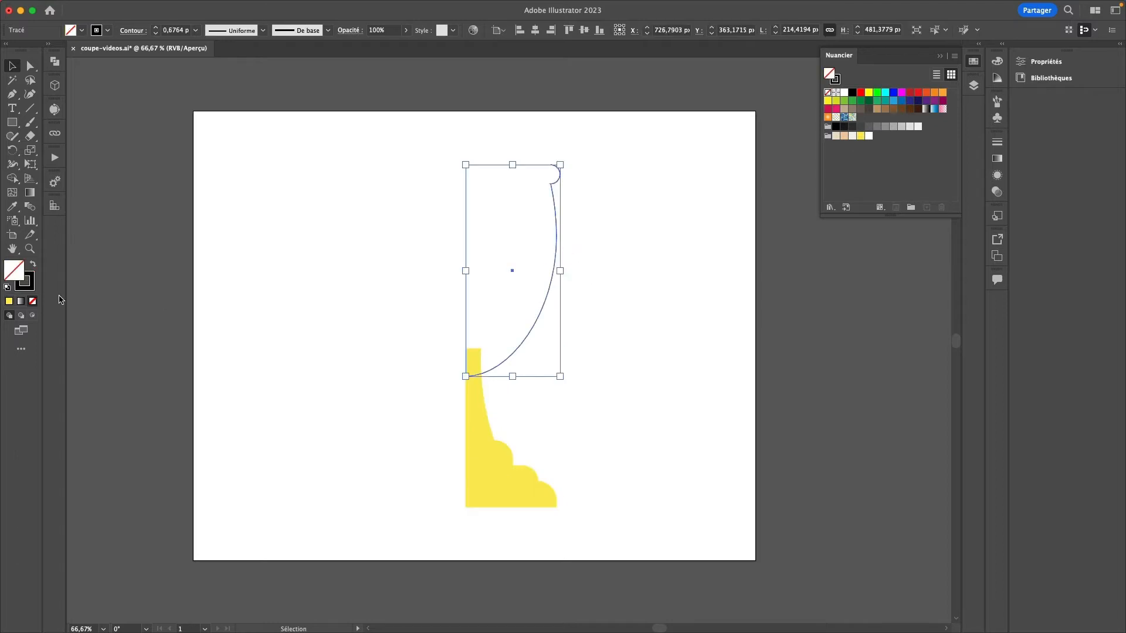
{"action": "left_click", "coordinate": [23, 284]}
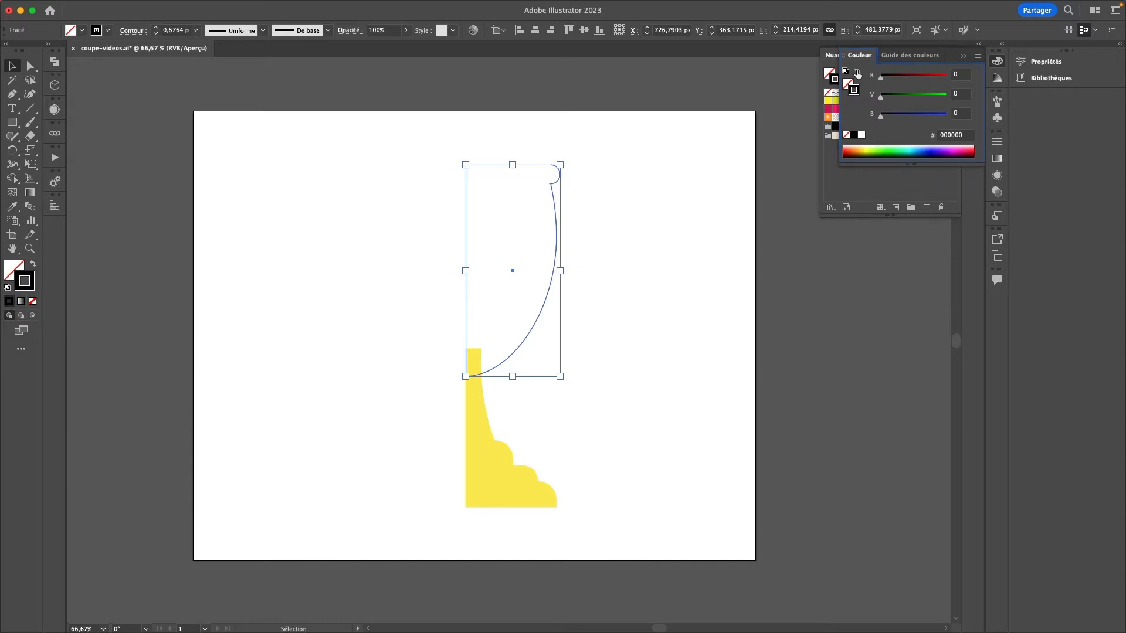
{"action": "left_click", "coordinate": [857, 188]}
{"action": "left_click", "coordinate": [860, 136]}
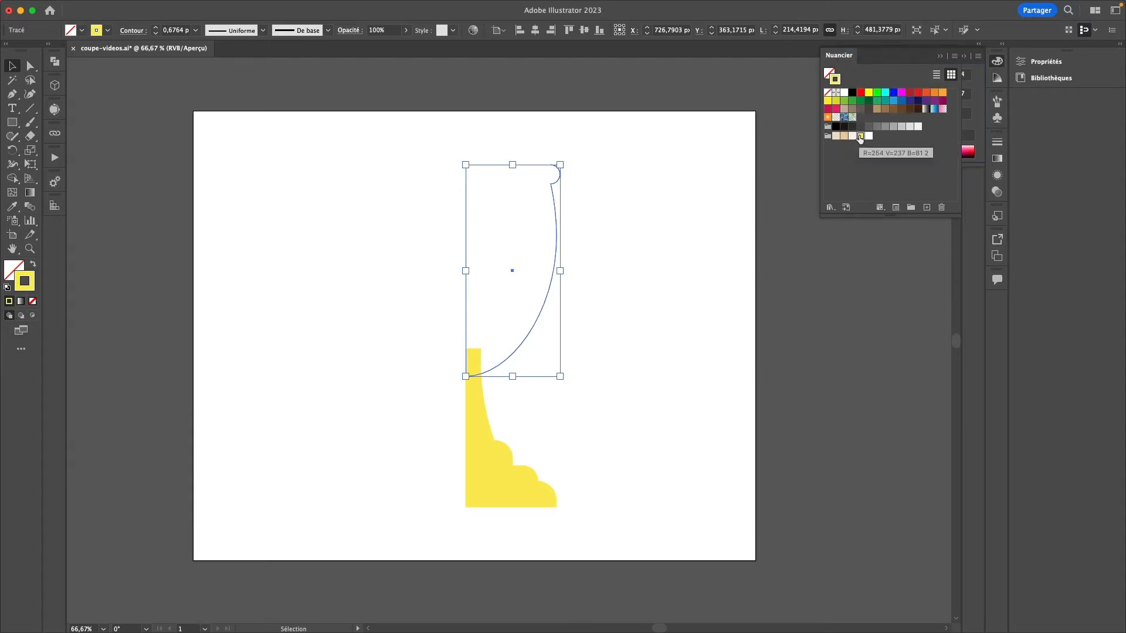
{"action": "left_click", "coordinate": [650, 255]}
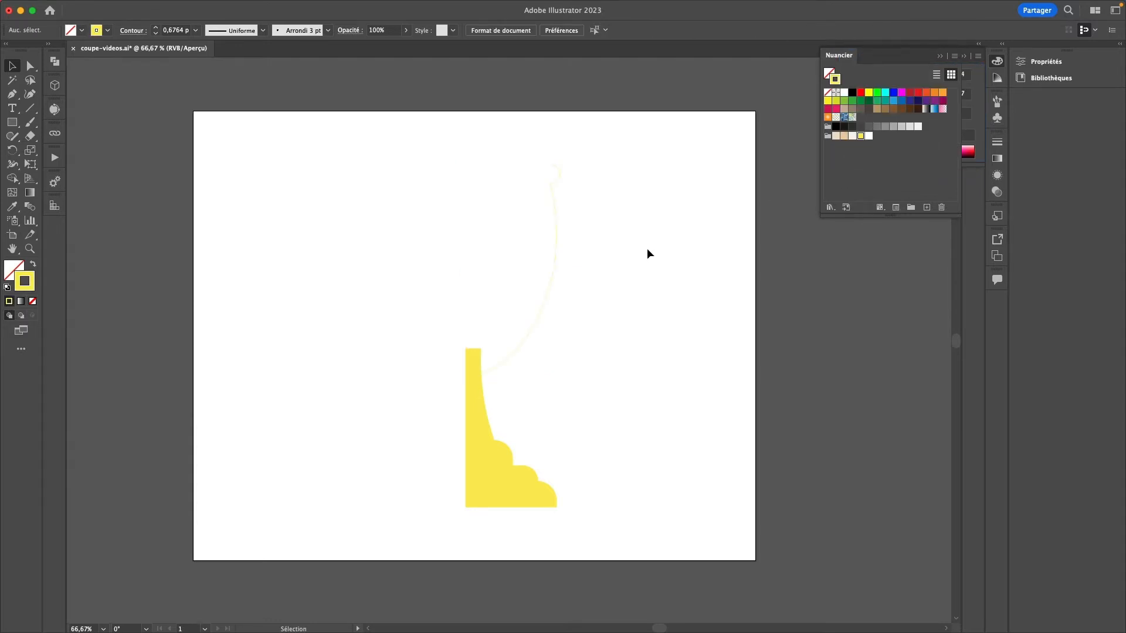
- Group all the cup profile shapes and show the layer list wide enough to read the object names
{"action": "left_click_drag", "start_coordinate": [346, 122], "coordinate": [769, 568]}
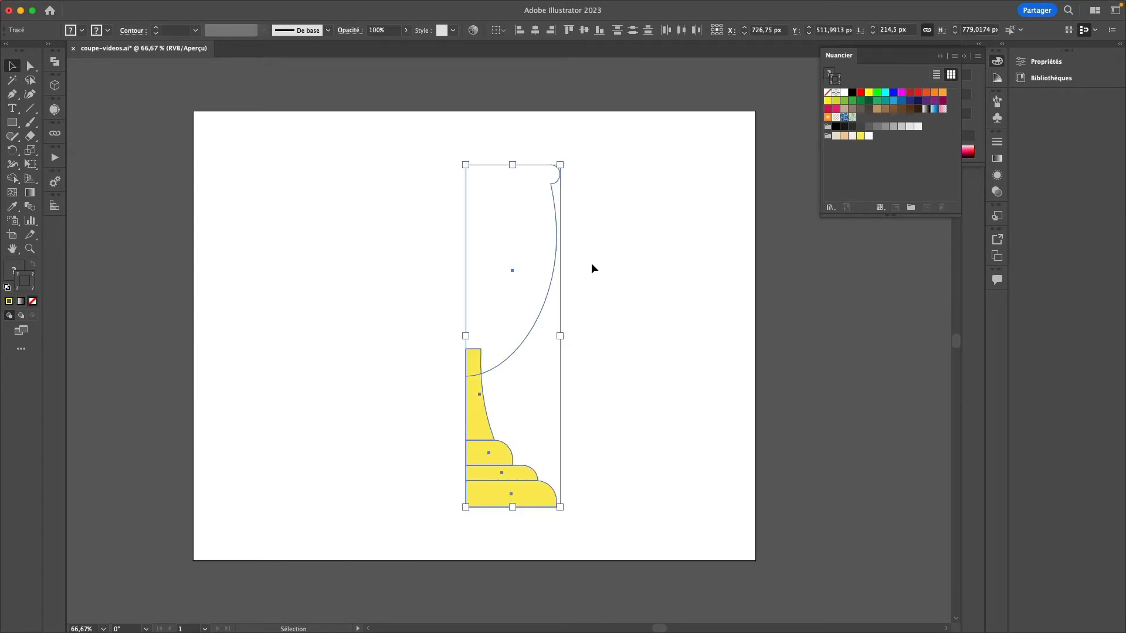
{"action": "key", "text": "super+g"}
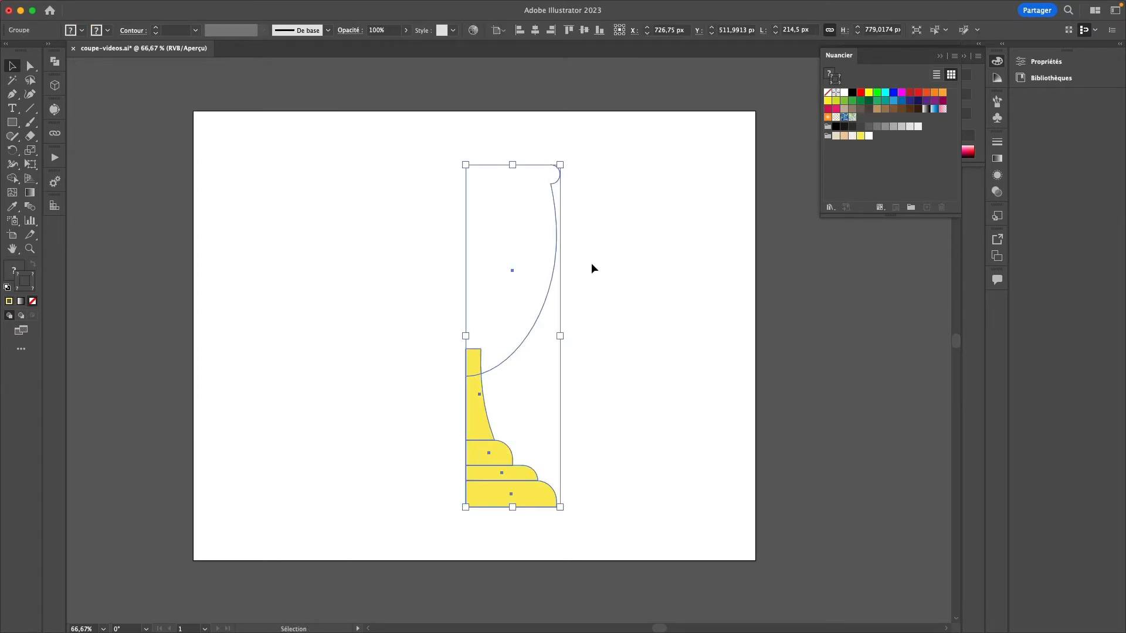
{"action": "left_click", "coordinate": [940, 56]}
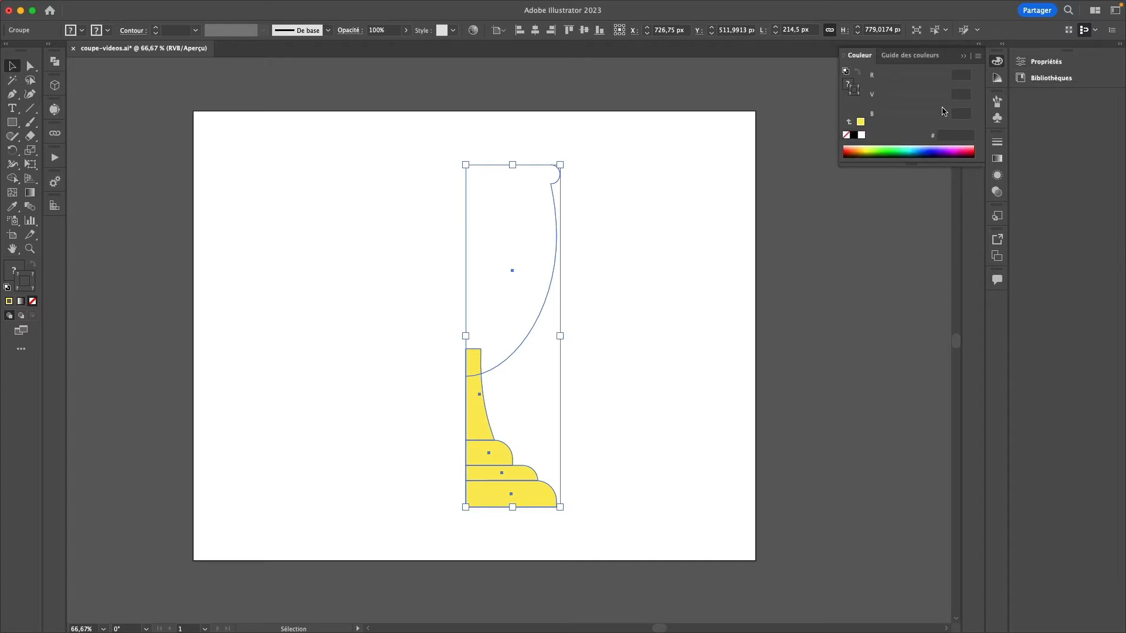
{"action": "left_click", "coordinate": [965, 56]}
{"action": "left_click", "coordinate": [973, 86]}
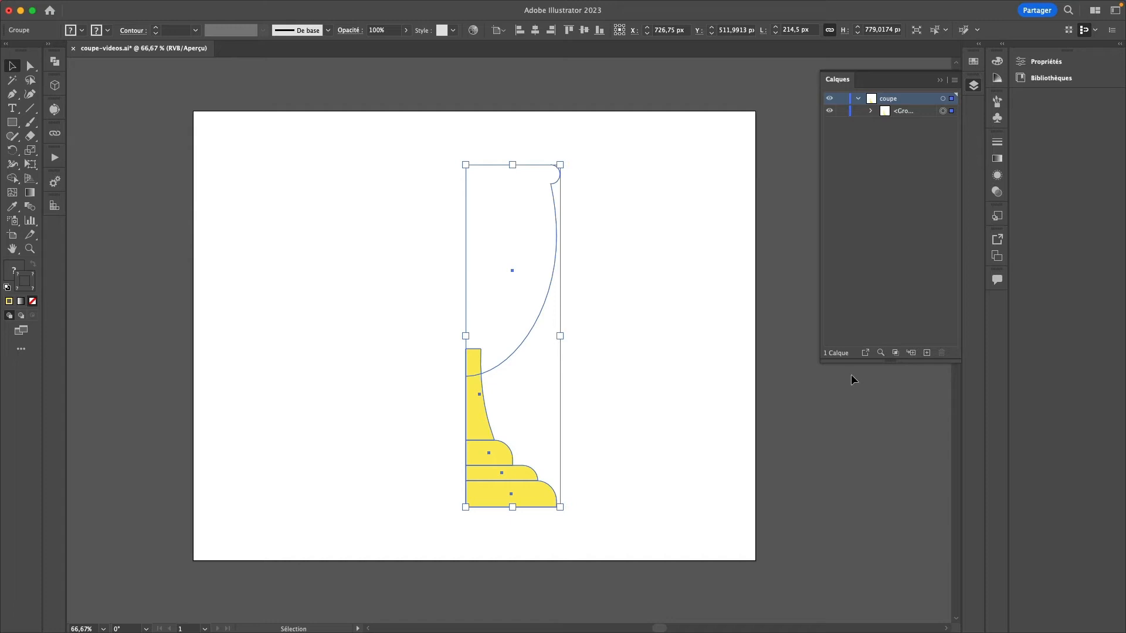
{"action": "left_click_drag", "start_coordinate": [820, 362], "coordinate": [779, 366]}
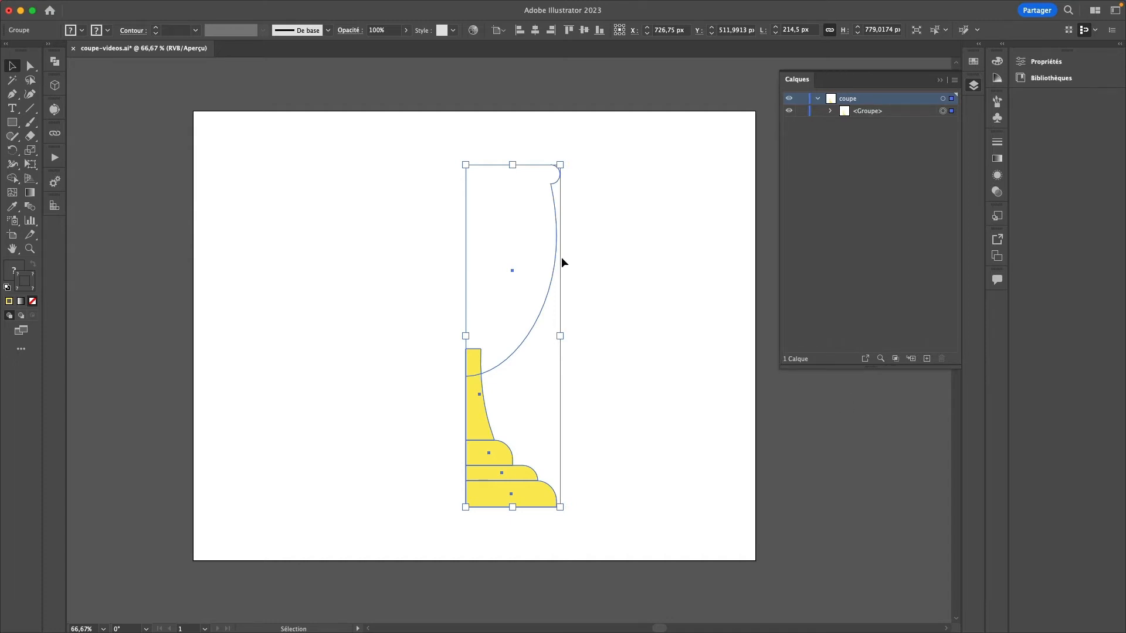
- Revolve the group into a 3D cup and rotate it from the Avant preset to about X 171°, Y 180°, Z 180°
{"action": "left_click", "coordinate": [55, 87]}
{"action": "left_click", "coordinate": [155, 151]}
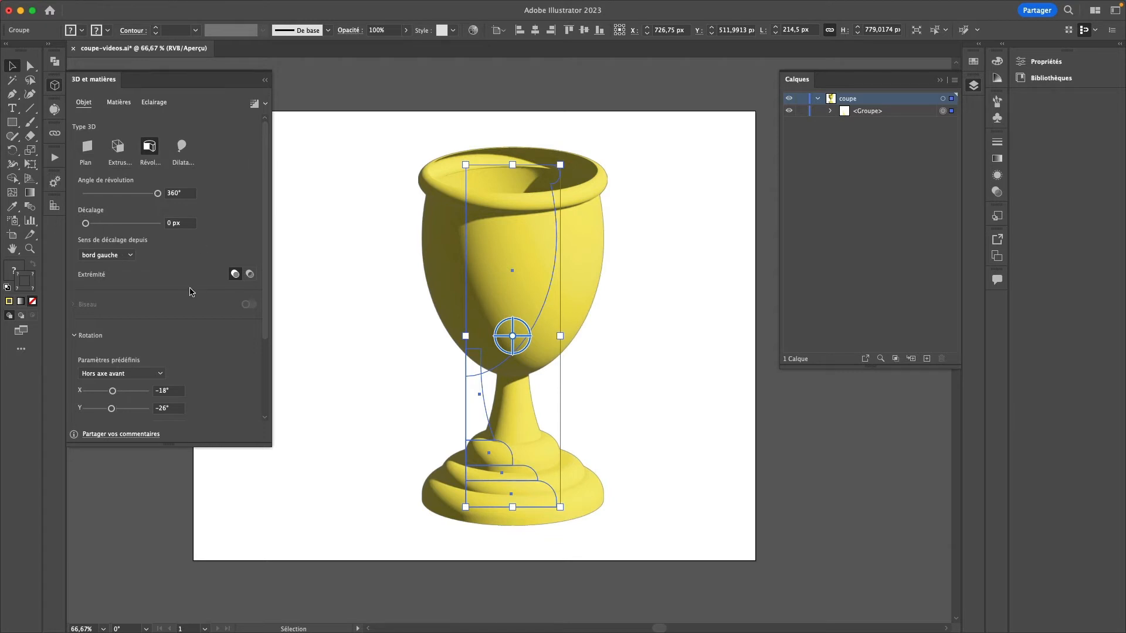
{"action": "left_click", "coordinate": [146, 376]}
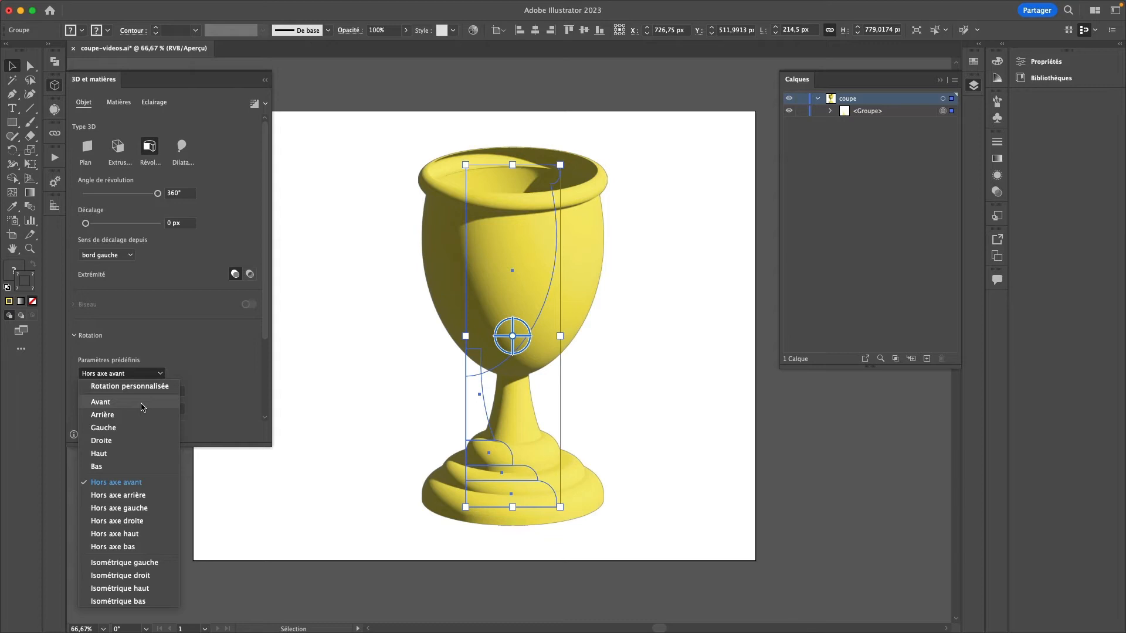
{"action": "left_click", "coordinate": [101, 401]}
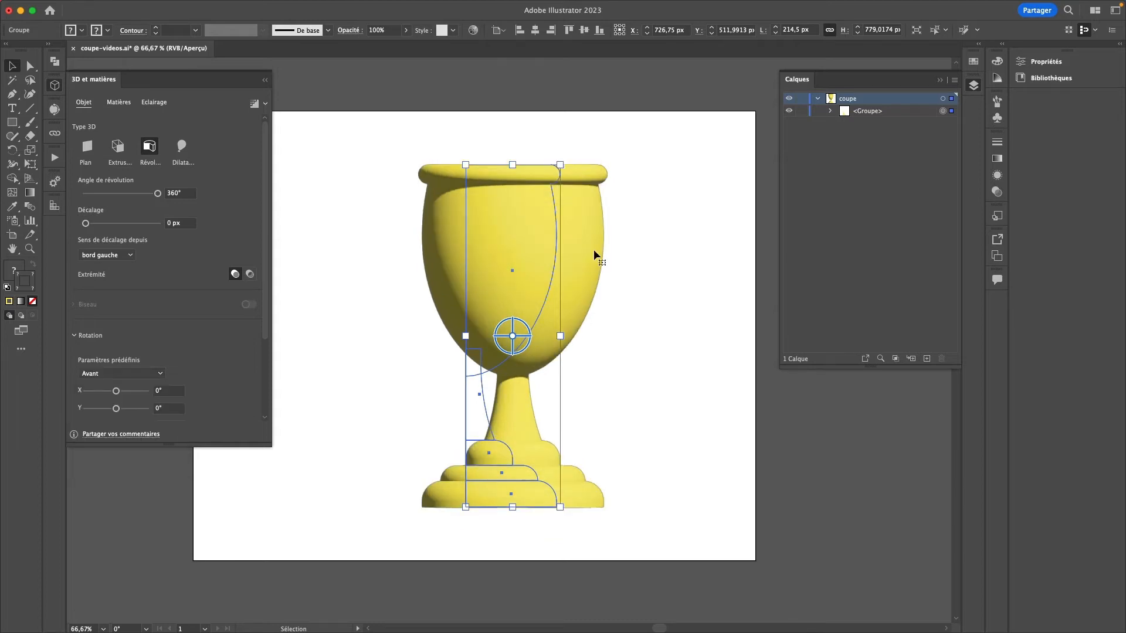
{"action": "left_click_drag", "start_coordinate": [514, 338], "coordinate": [510, 334]}
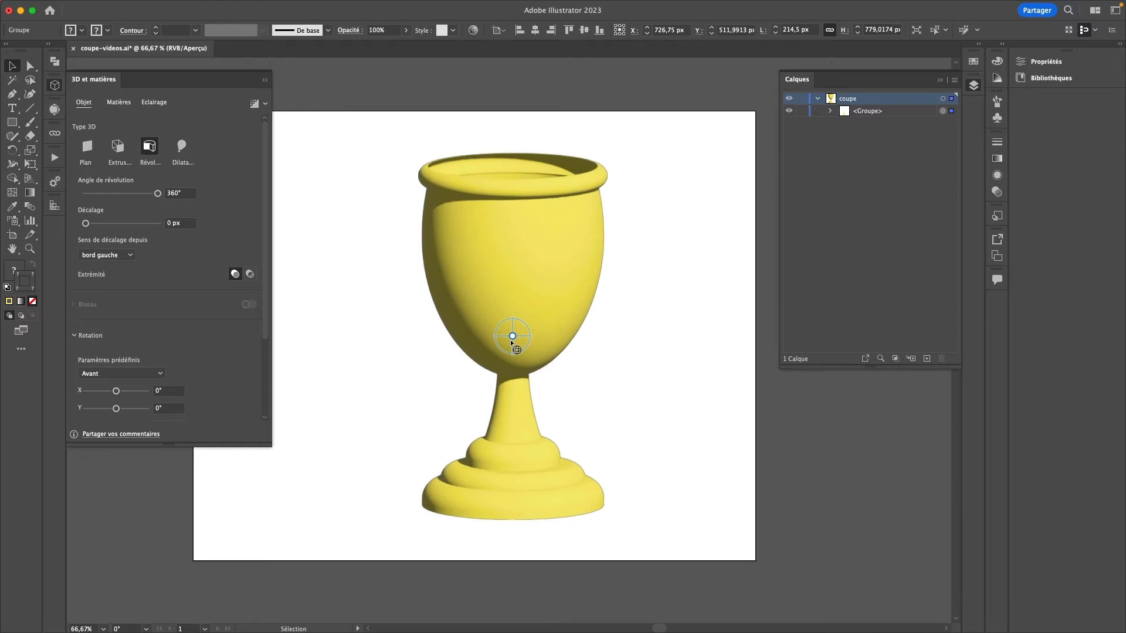
{"action": "scroll", "coordinate": [198, 392], "scroll_direction": "down", "scroll_amount": 3}
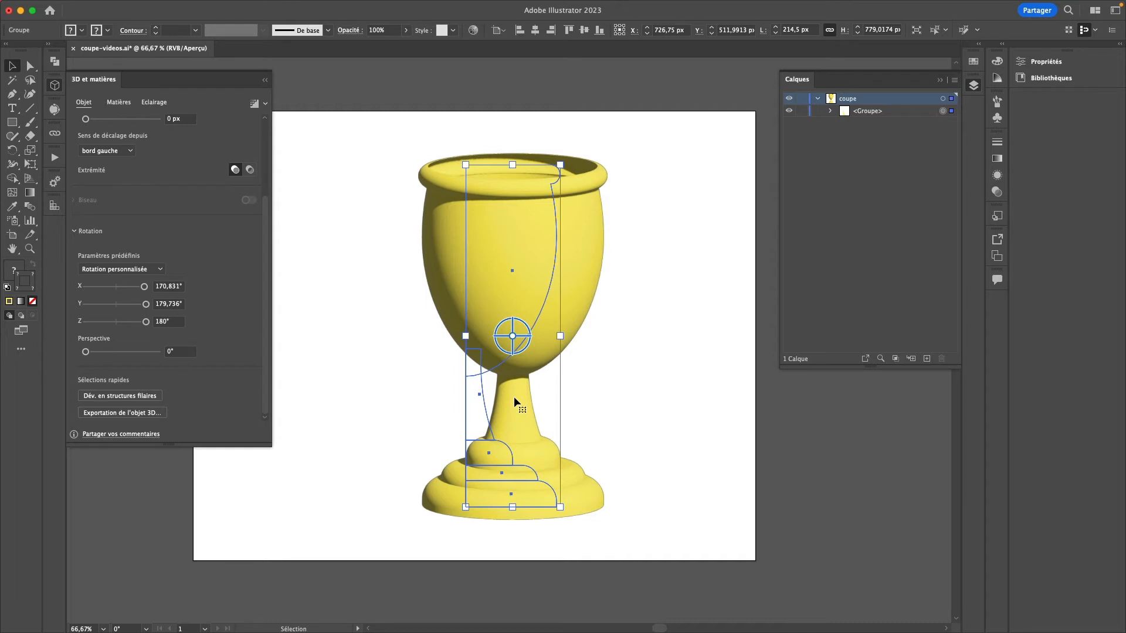
- Narrow the stem's base by nudging its lower outer anchor point 14 px toward the axis, to X 670.35 px
{"action": "key", "text": "a"}
{"action": "left_click", "coordinate": [495, 443]}
{"action": "left_click", "coordinate": [492, 450]}
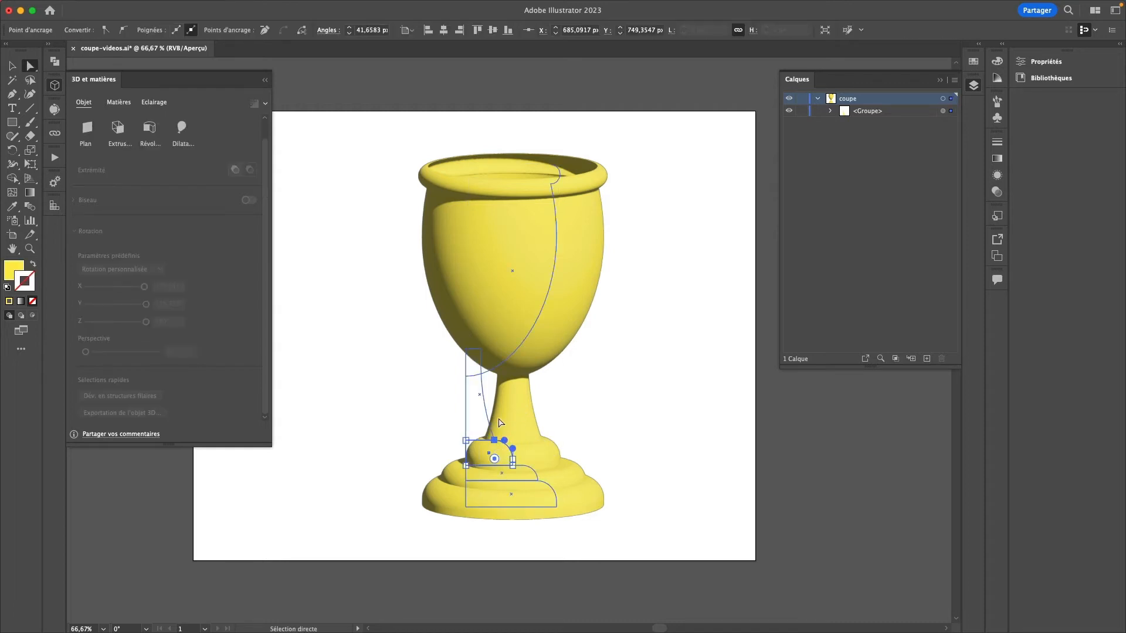
{"action": "left_click", "coordinate": [492, 438]}
{"action": "left_click", "coordinate": [494, 441]}
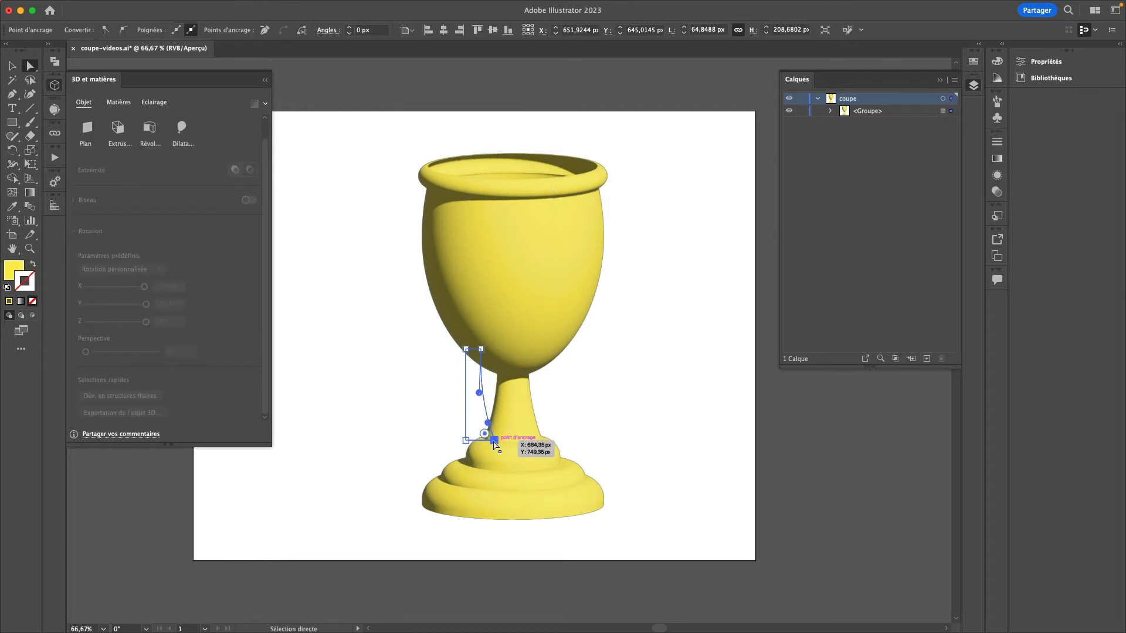
{"action": "key", "text": "Left"}
{"action": "key", "text": "Left"}
{"action": "key", "text": "Left"}
{"action": "key", "text": "Left"}
{"action": "key", "text": "Left"}
{"action": "key", "text": "Left"}
{"action": "key", "text": "Left"}
{"action": "key", "text": "Left"}
{"action": "key", "text": "Left"}
{"action": "key", "text": "Left"}
{"action": "key", "text": "Left"}
{"action": "key", "text": "Left"}
{"action": "key", "text": "Left"}
{"action": "key", "text": "Left"}
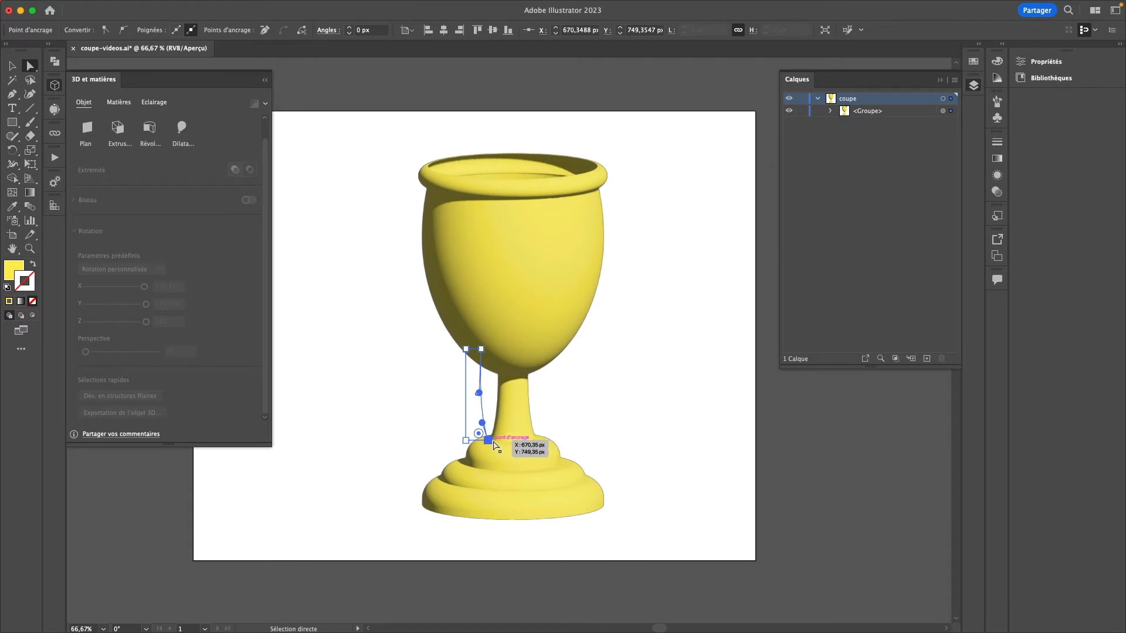
{"action": "left_click", "coordinate": [690, 321]}
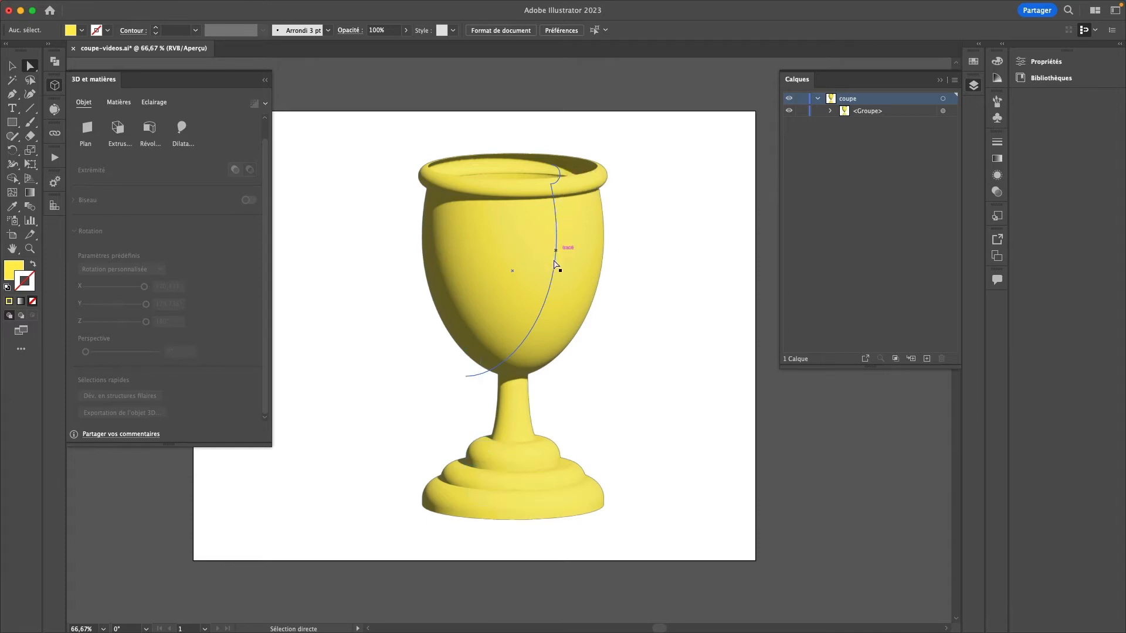
- Swap the bowl profile's yellow stroke with its empty fill back and forth to compare the interior, ending on the stroke
{"action": "key", "text": "super+y"}
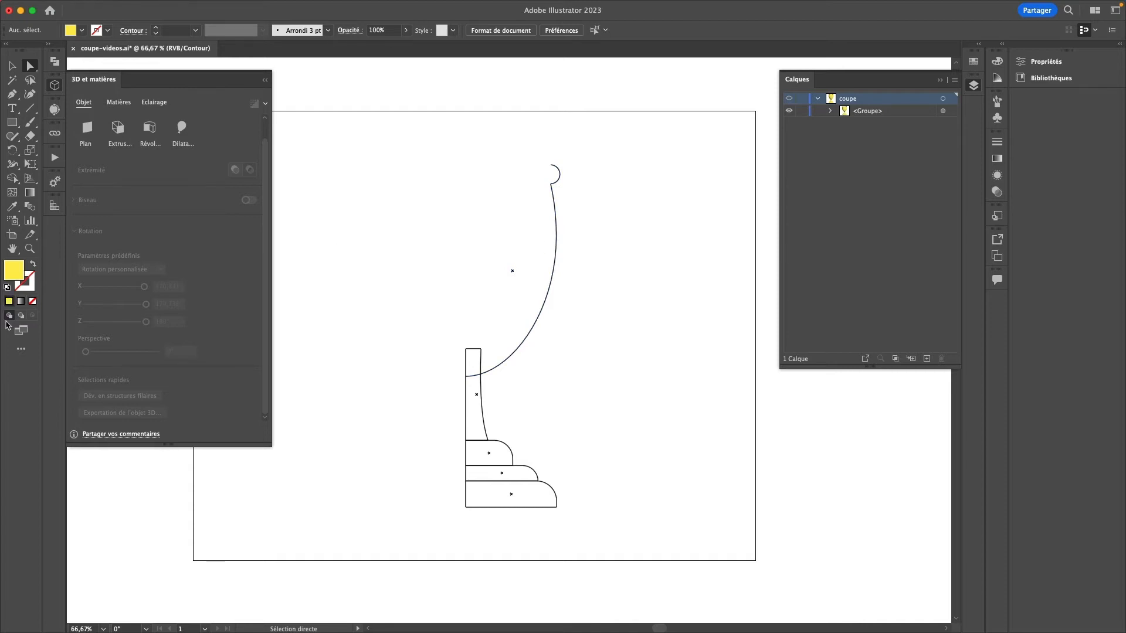
{"action": "key", "text": "alt"}
{"action": "left_click", "coordinate": [555, 203], "text": "alt"}
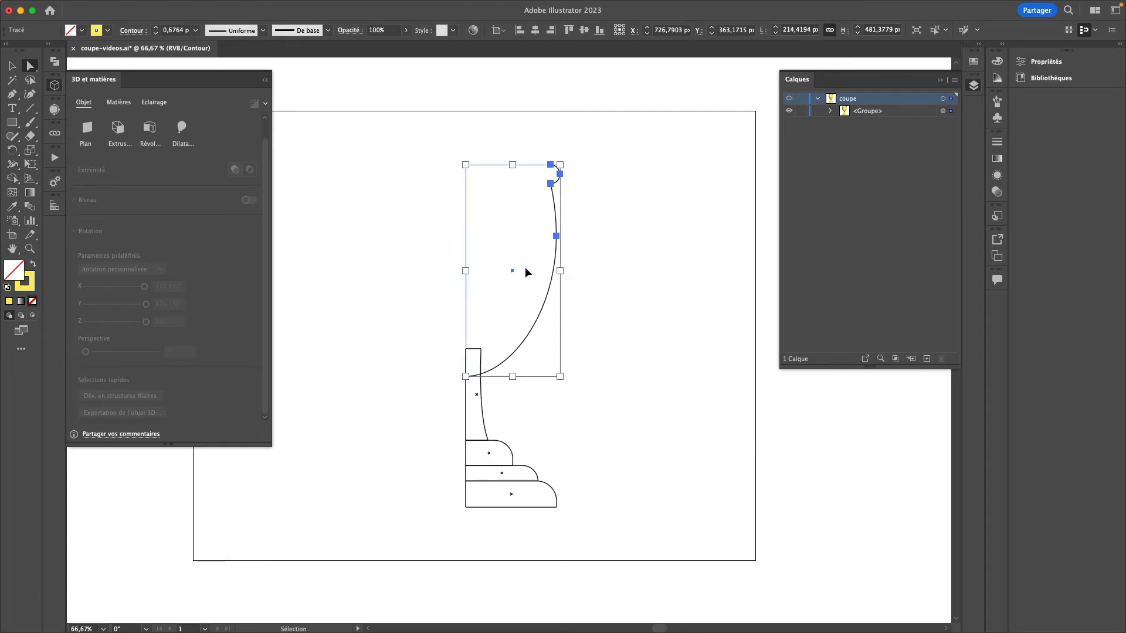
{"action": "key", "text": "super+y"}
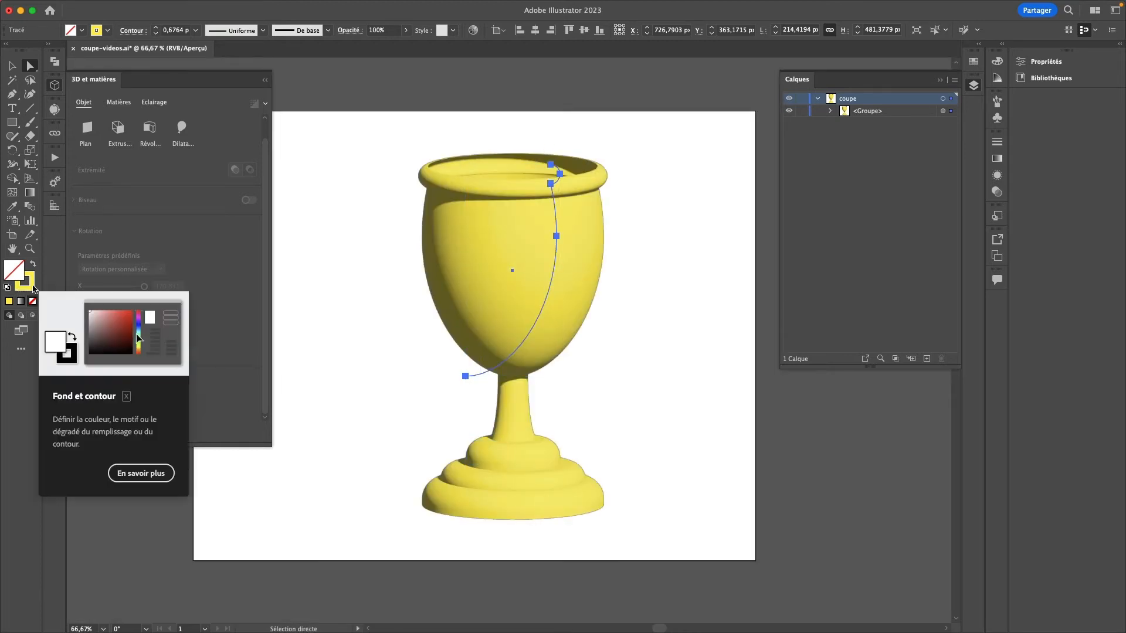
{"action": "left_click", "coordinate": [33, 264]}
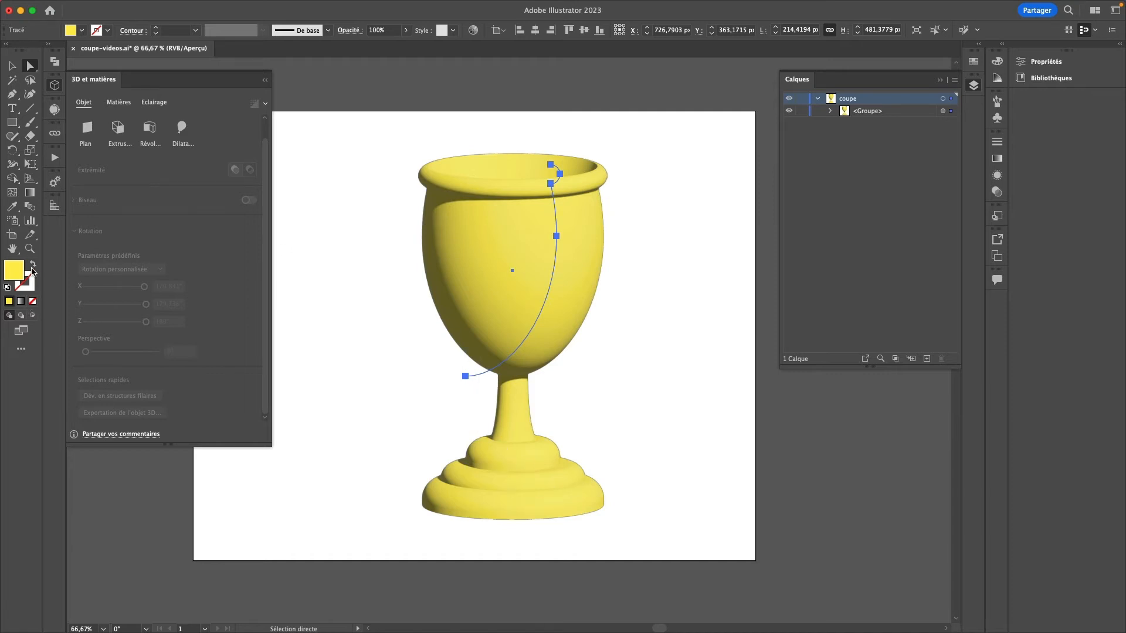
{"action": "key", "text": "shift+x"}
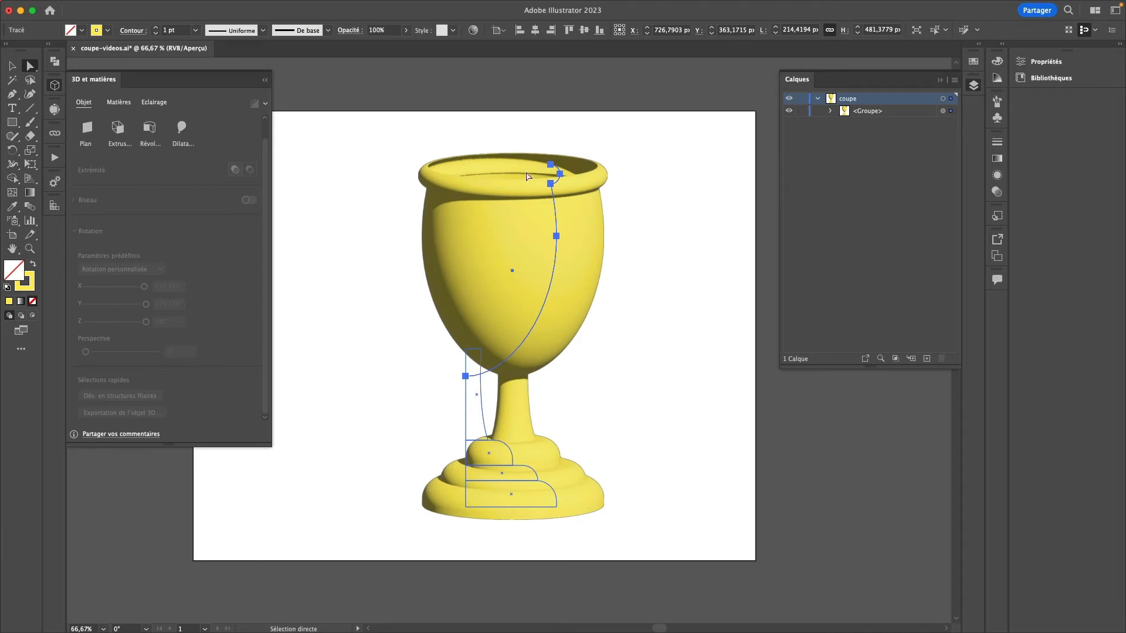
{"action": "left_click", "coordinate": [35, 266]}
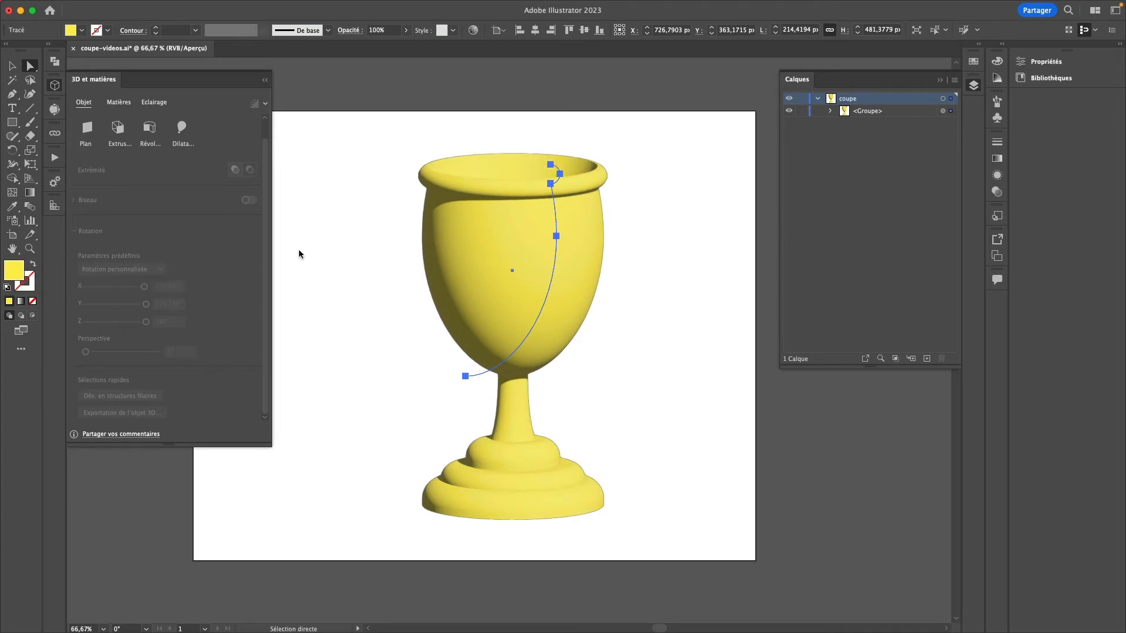
{"action": "left_click", "coordinate": [33, 267]}
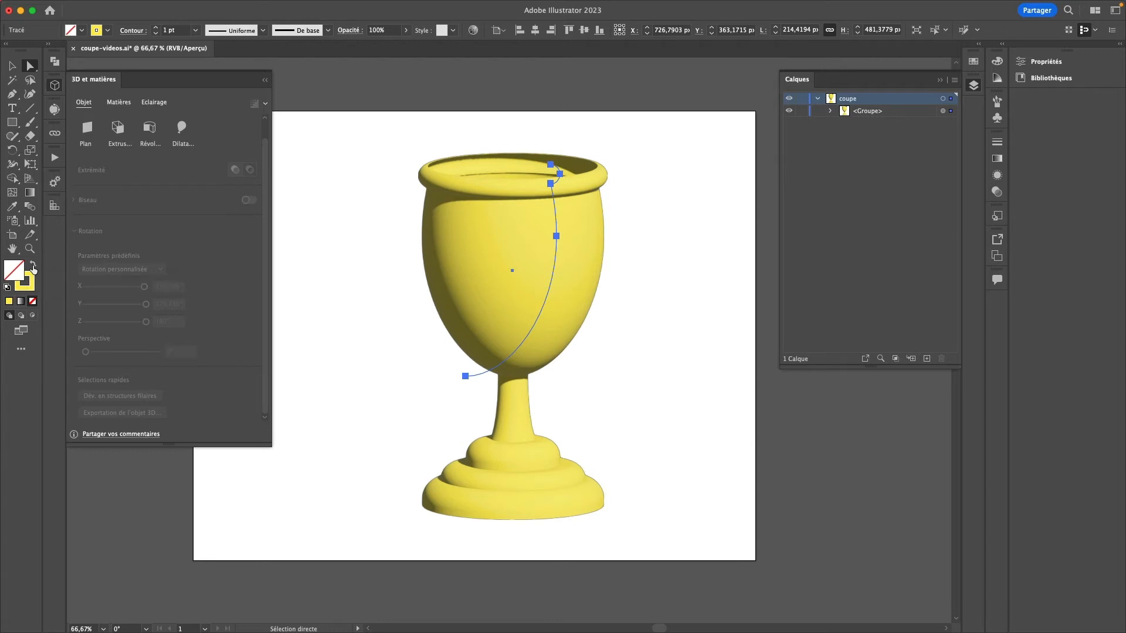
{"action": "left_click", "coordinate": [660, 362]}
{"action": "key", "text": "v"}
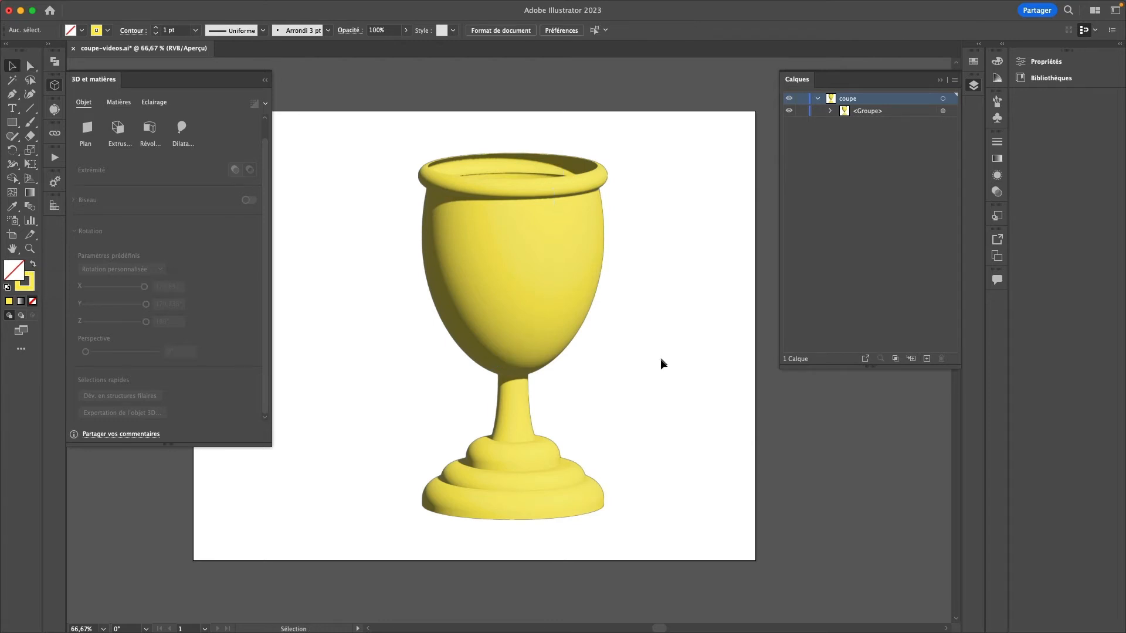
- Scale the stem and the three foot tiers down together to 164.5 px wide, leaving out the bowl profile
{"action": "left_click", "coordinate": [535, 317]}
{"action": "left_click", "coordinate": [664, 330]}
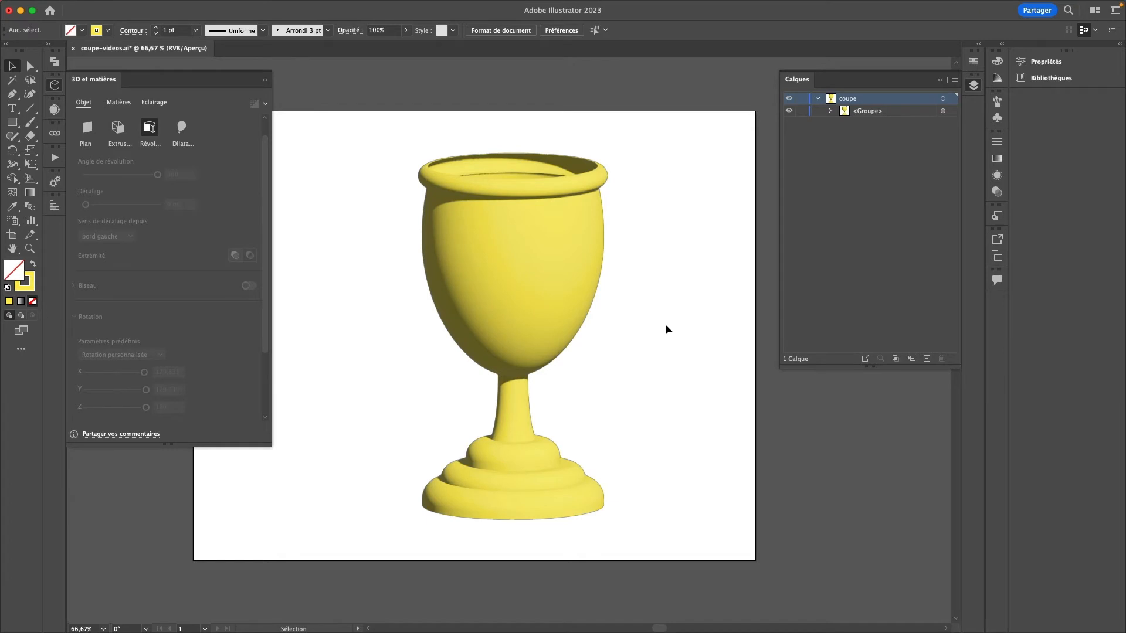
{"action": "left_click", "coordinate": [551, 310]}
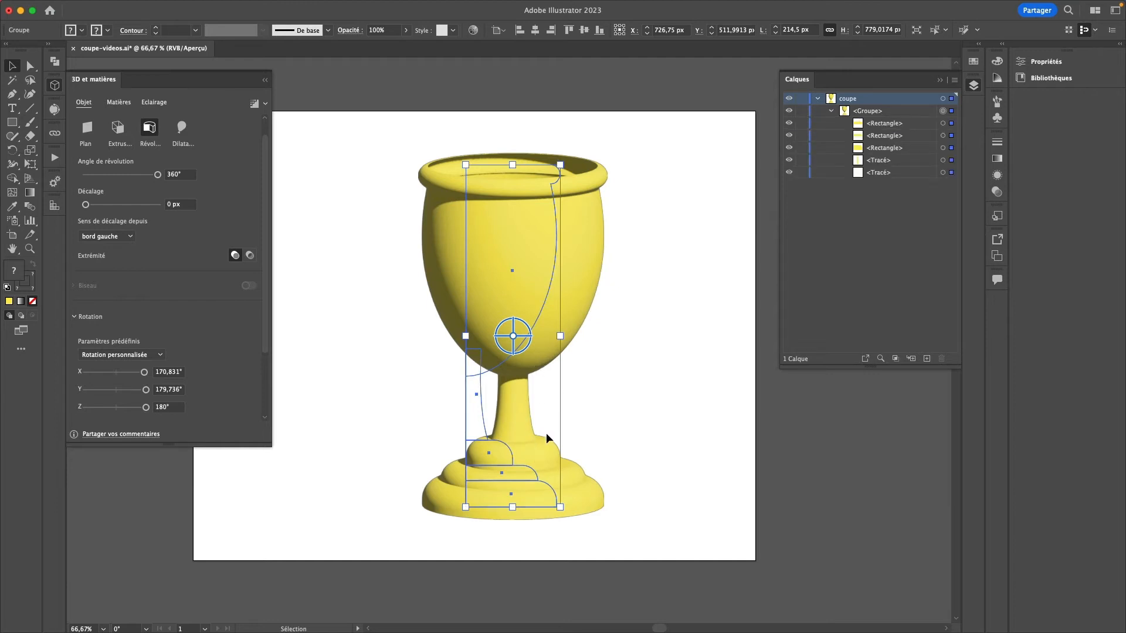
{"action": "left_click", "coordinate": [942, 160]}
{"action": "left_click", "coordinate": [942, 148], "text": "shift"}
{"action": "left_click", "coordinate": [942, 135], "text": "shift"}
{"action": "left_click", "coordinate": [942, 123], "text": "shift"}
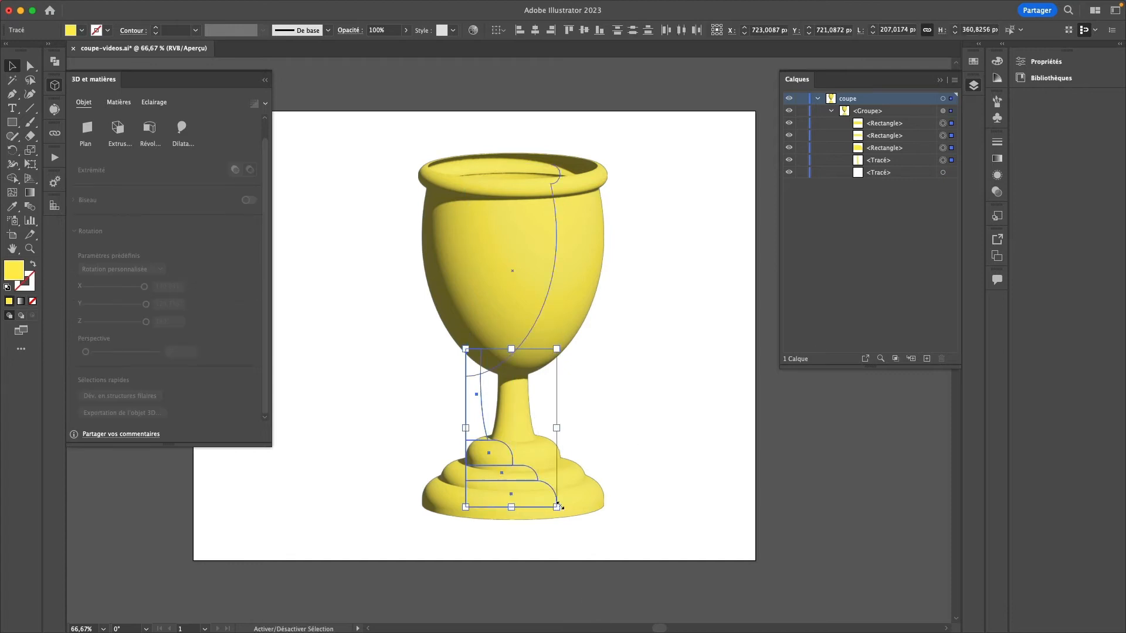
{"action": "left_click_drag", "start_coordinate": [556, 508], "coordinate": [539, 489]}
- Nudge the scaled stem and foot tiers down by about 10 px and deselect them
{"action": "key", "text": "shift+Down"}
{"action": "key", "text": "shift+Down"}
{"action": "key", "text": "shift+Down"}
{"action": "key", "text": "shift+Down"}
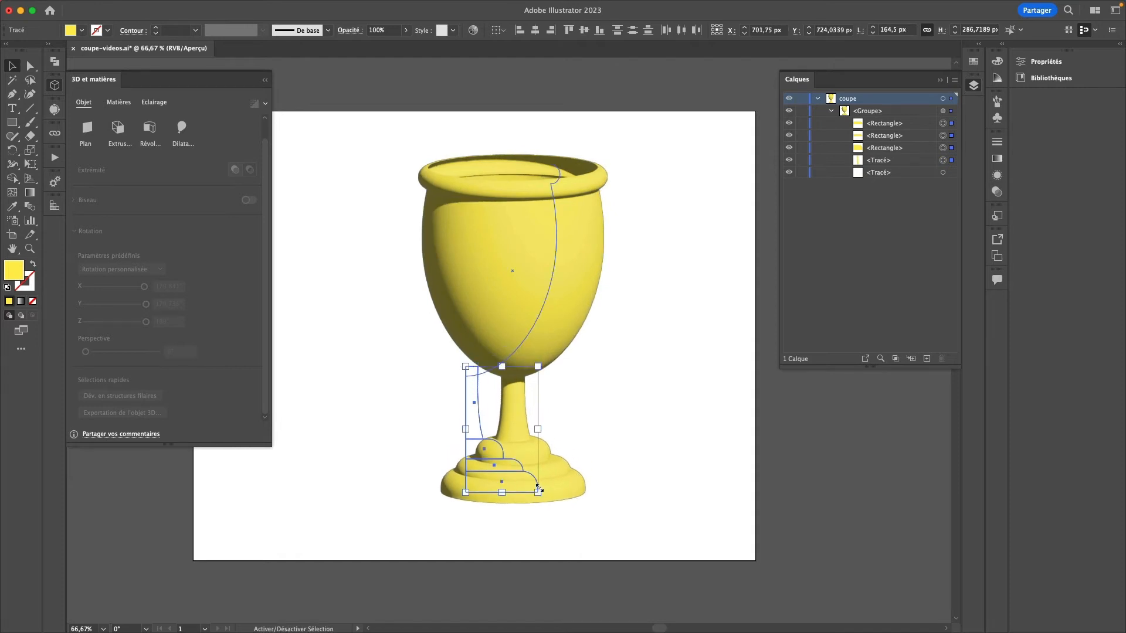
{"action": "left_click", "coordinate": [687, 451]}
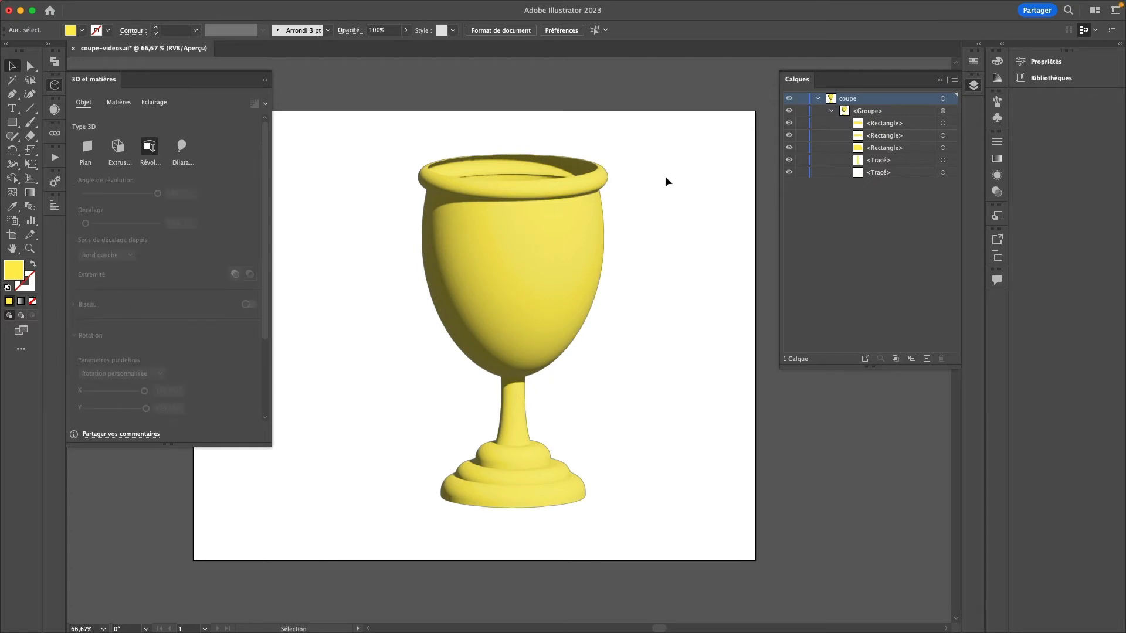
- Render the cup group with ray tracing, keeping its default material
{"action": "left_click", "coordinate": [589, 237]}
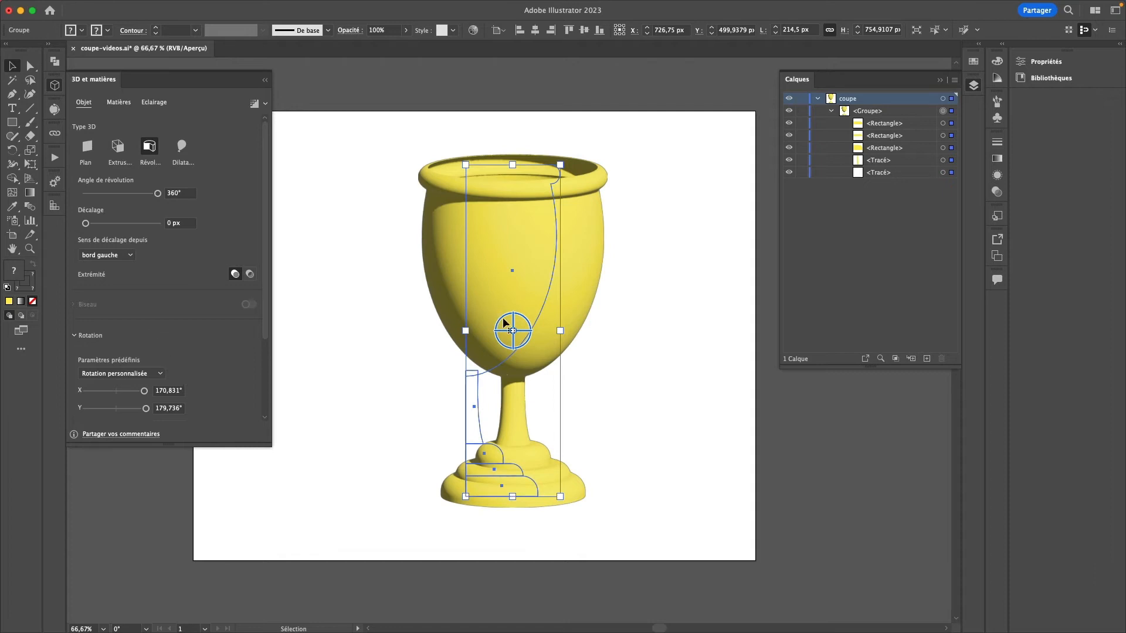
{"action": "left_click", "coordinate": [118, 102]}
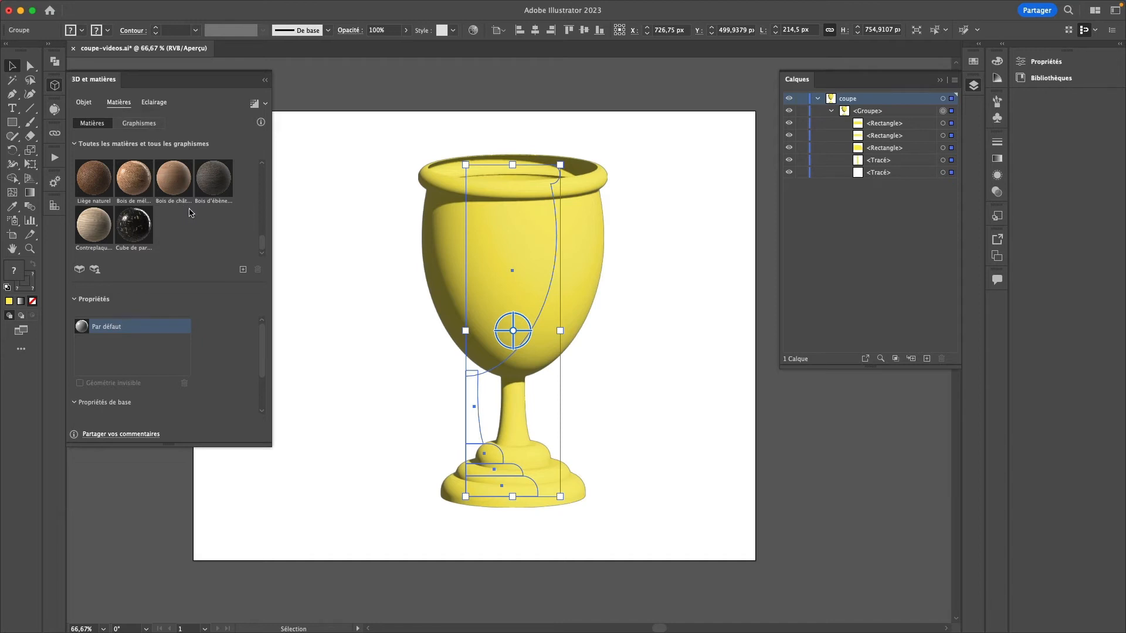
{"action": "left_click_drag", "start_coordinate": [262, 242], "coordinate": [263, 175]}
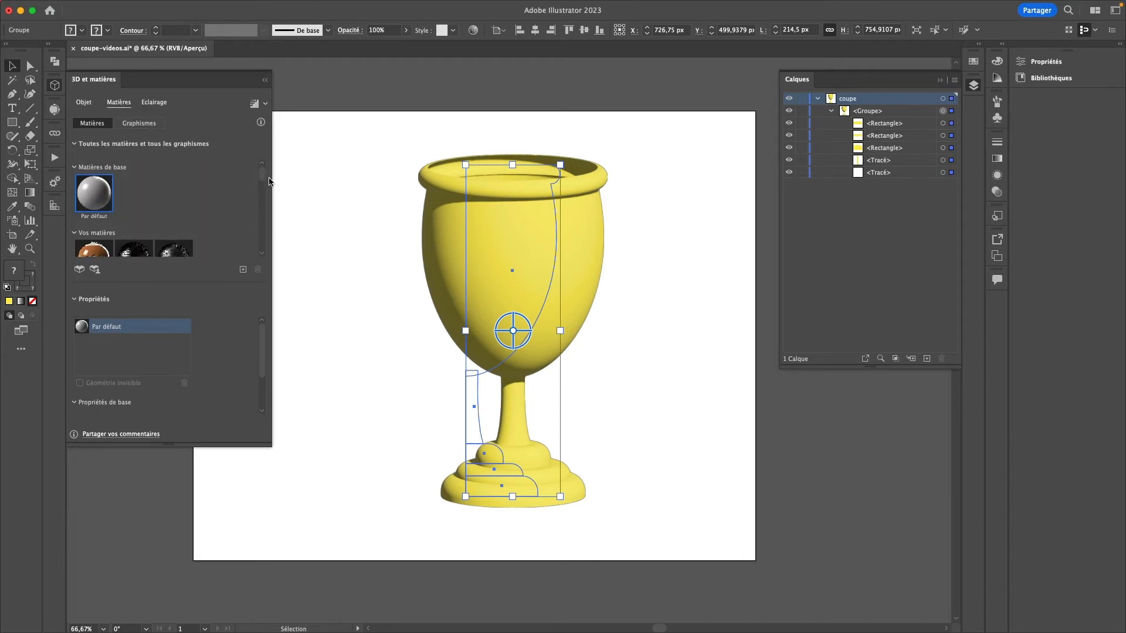
{"action": "left_click_drag", "start_coordinate": [264, 348], "coordinate": [266, 405]}
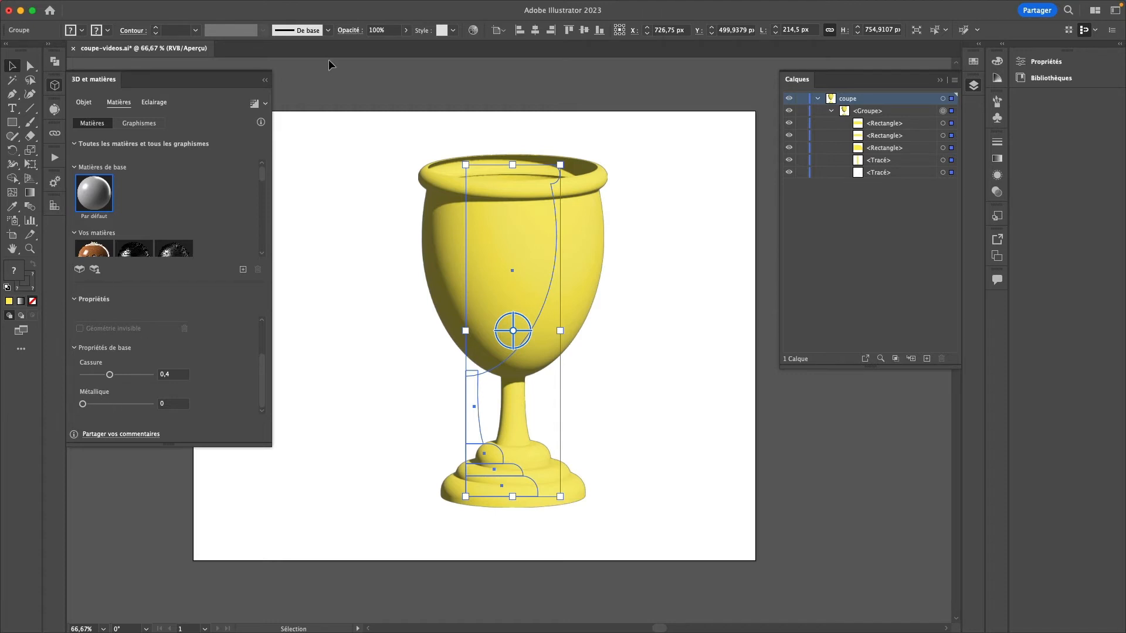
{"action": "left_click", "coordinate": [254, 103]}
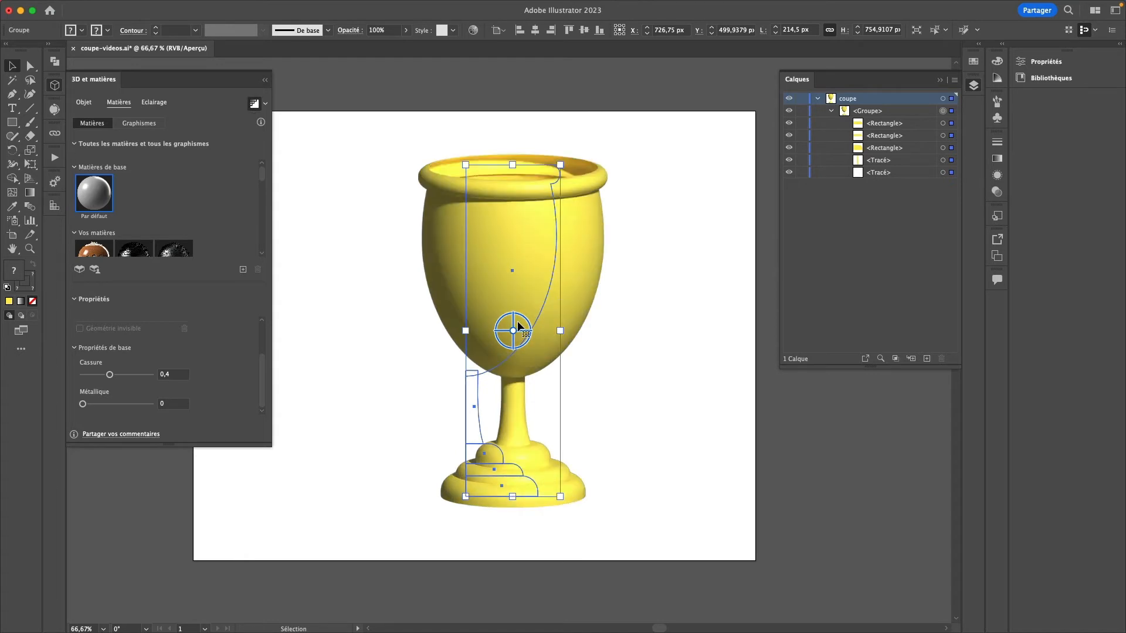
{"action": "left_click", "coordinate": [682, 330]}
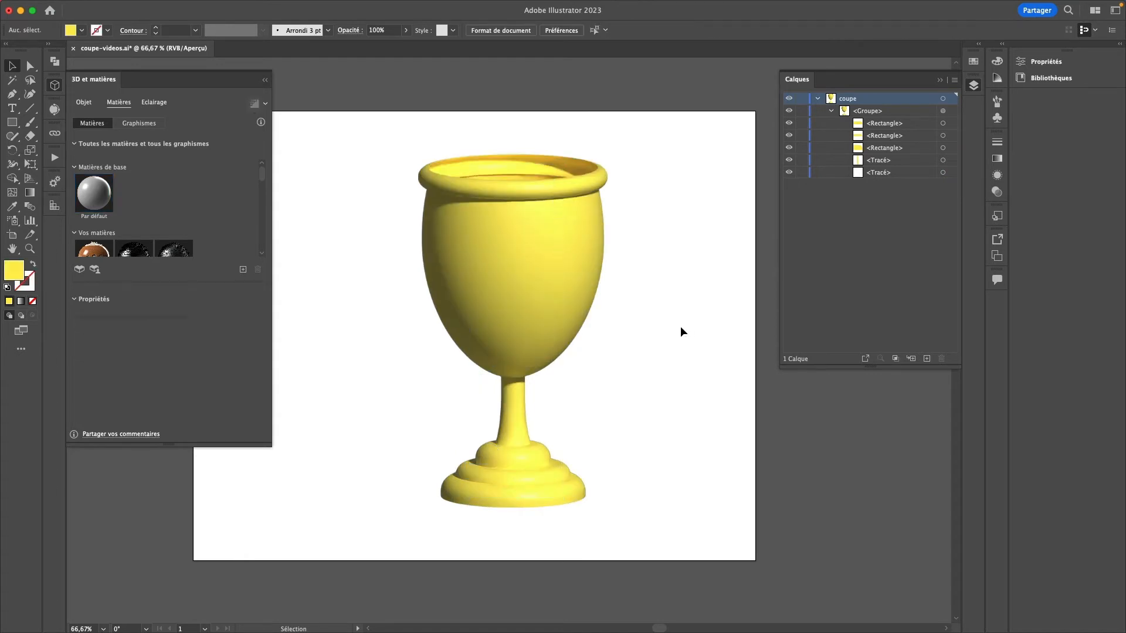
- Set the cup's default material to a roughness of 0.2 and a metallic value of 0.21
{"action": "left_click", "coordinate": [558, 309]}
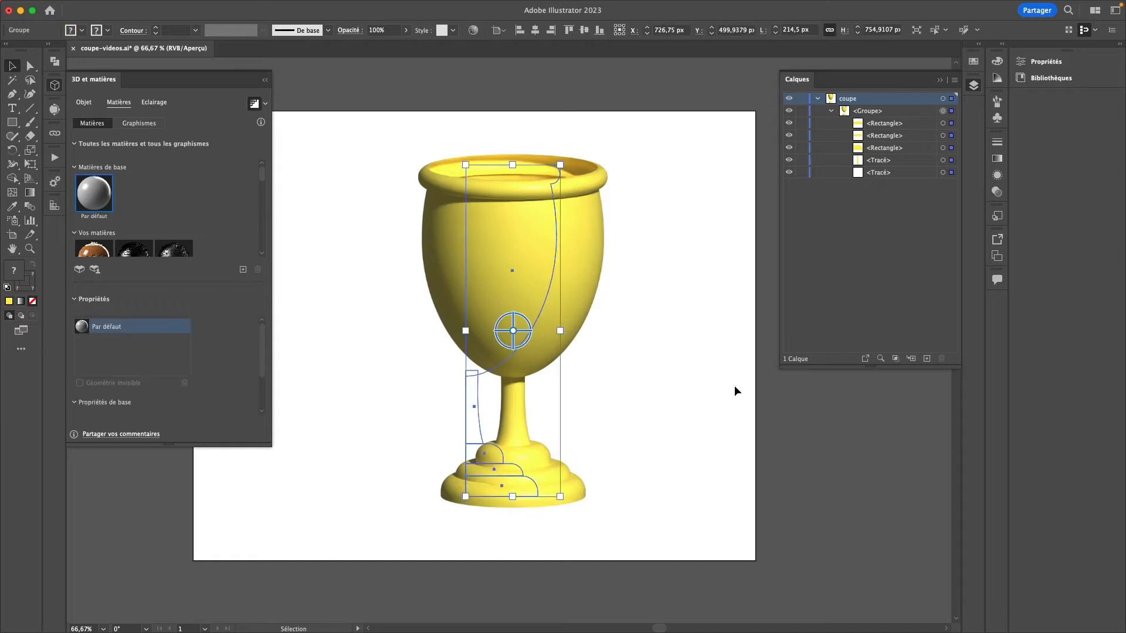
{"action": "left_click", "coordinate": [117, 329]}
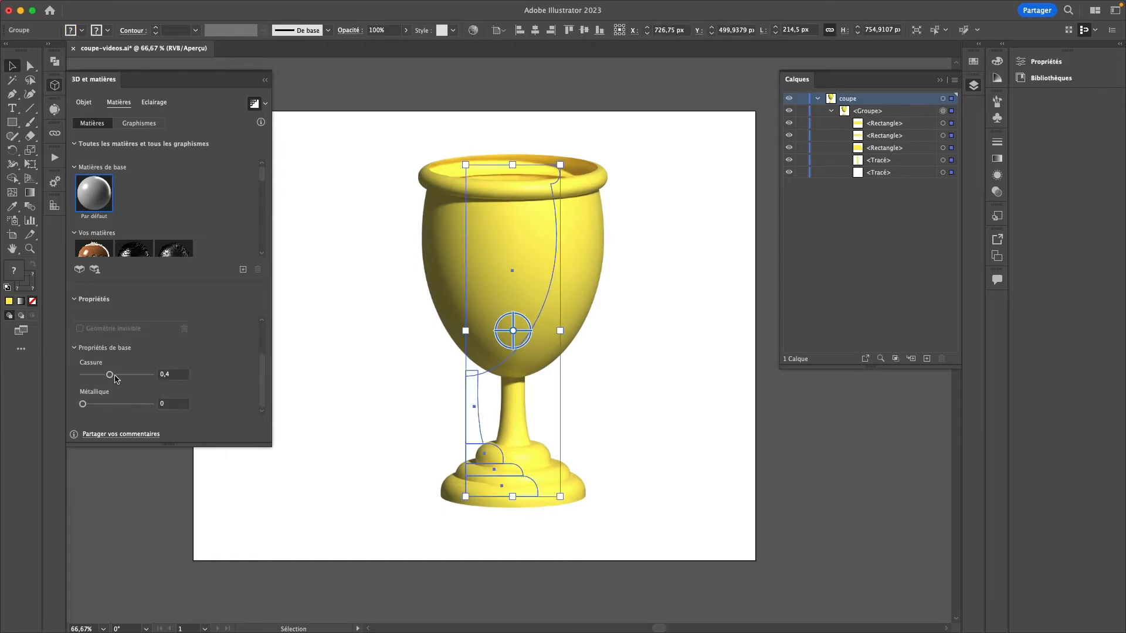
{"action": "left_click_drag", "start_coordinate": [115, 375], "coordinate": [96, 375]}
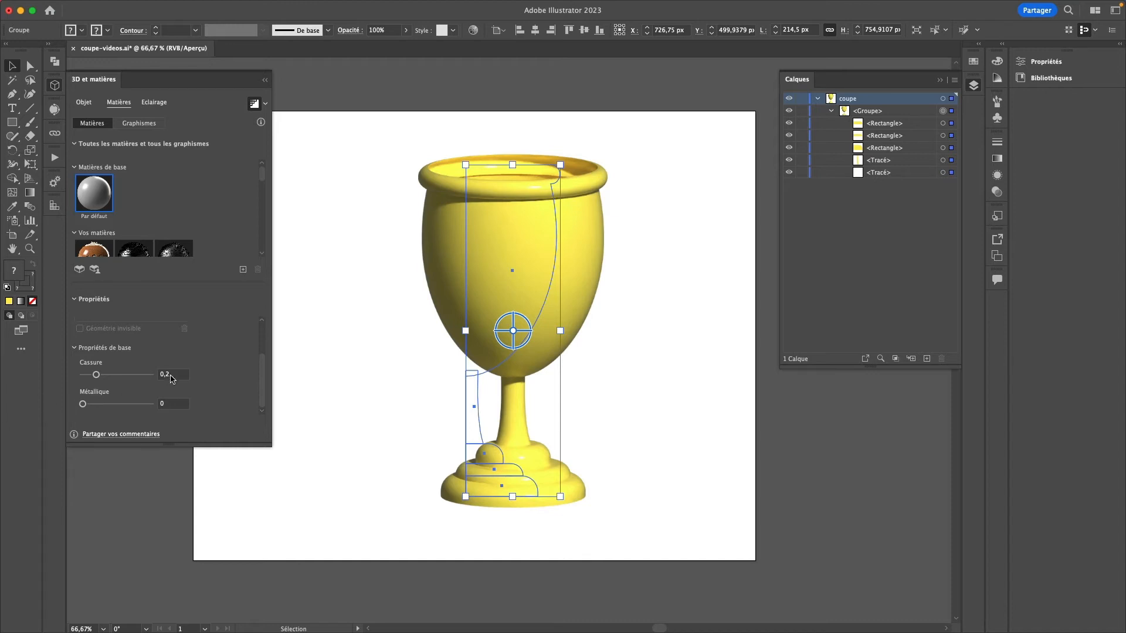
{"action": "left_click_drag", "start_coordinate": [83, 404], "coordinate": [97, 405]}
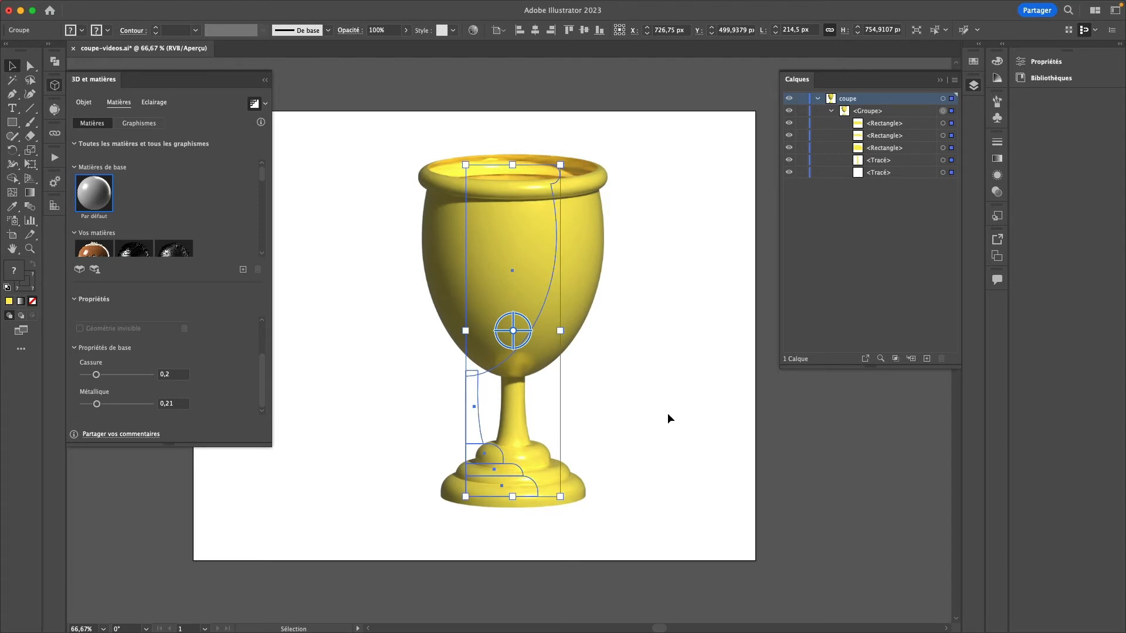
- Give the cup's light the golden colour F4BD25 and raise its intensity to 129%
{"action": "left_click", "coordinate": [156, 104]}
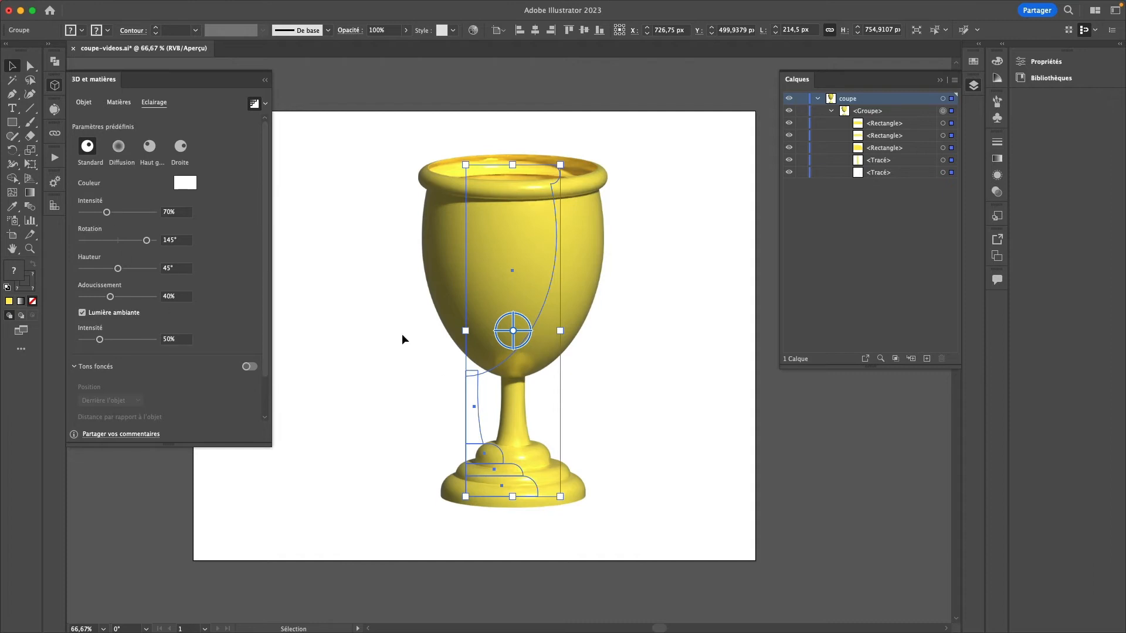
{"action": "left_click", "coordinate": [181, 184]}
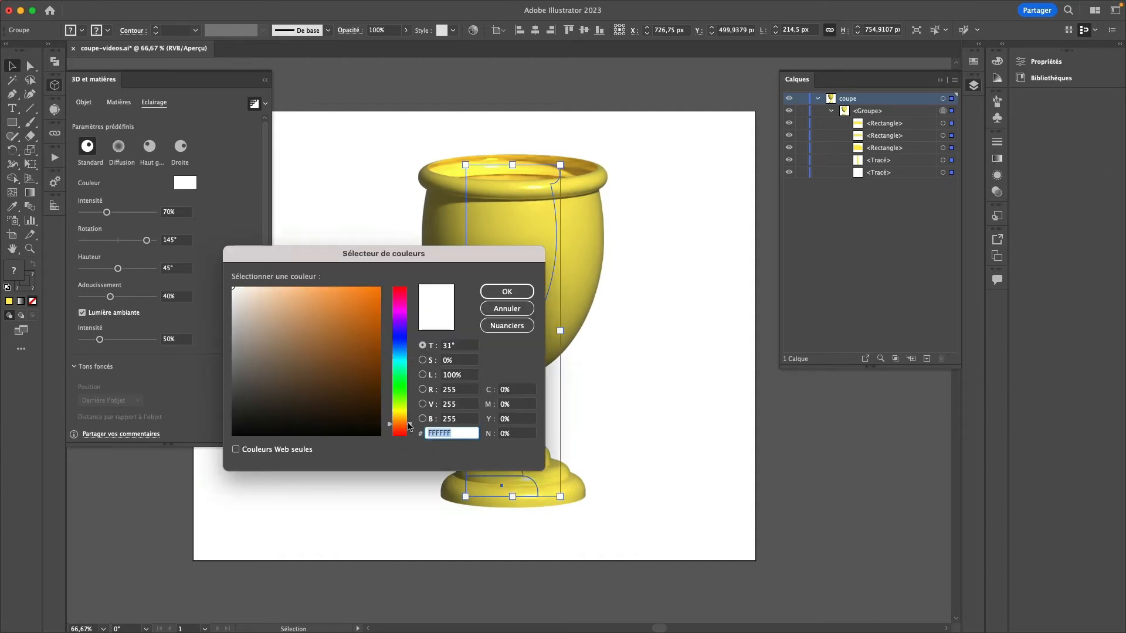
{"action": "left_click_drag", "start_coordinate": [411, 427], "coordinate": [410, 418]}
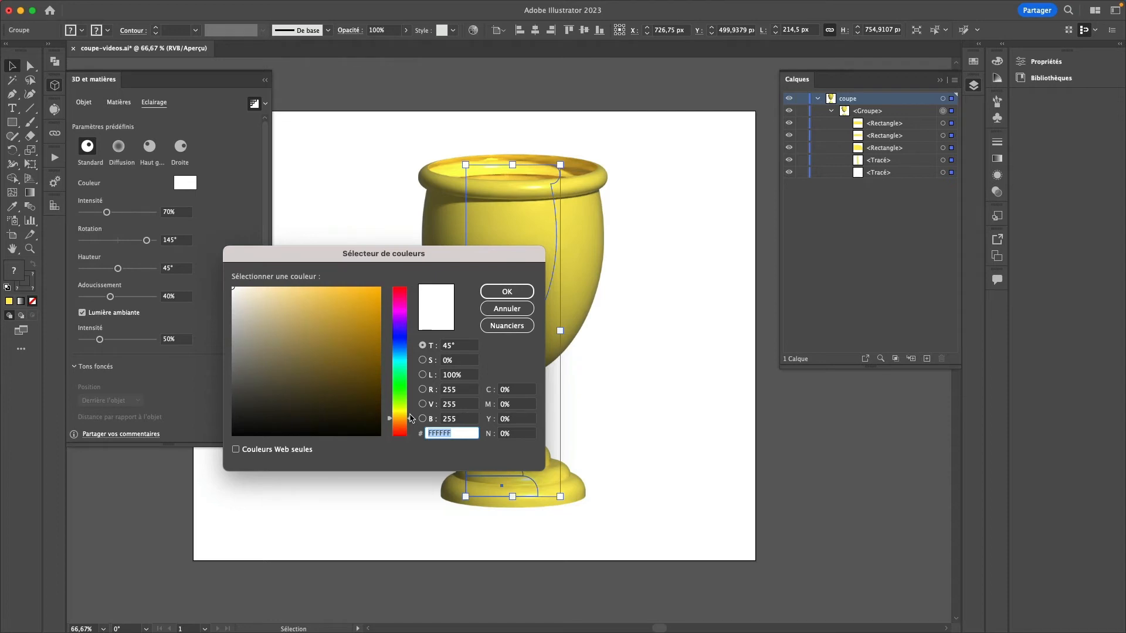
{"action": "left_click_drag", "start_coordinate": [369, 298], "coordinate": [358, 294]}
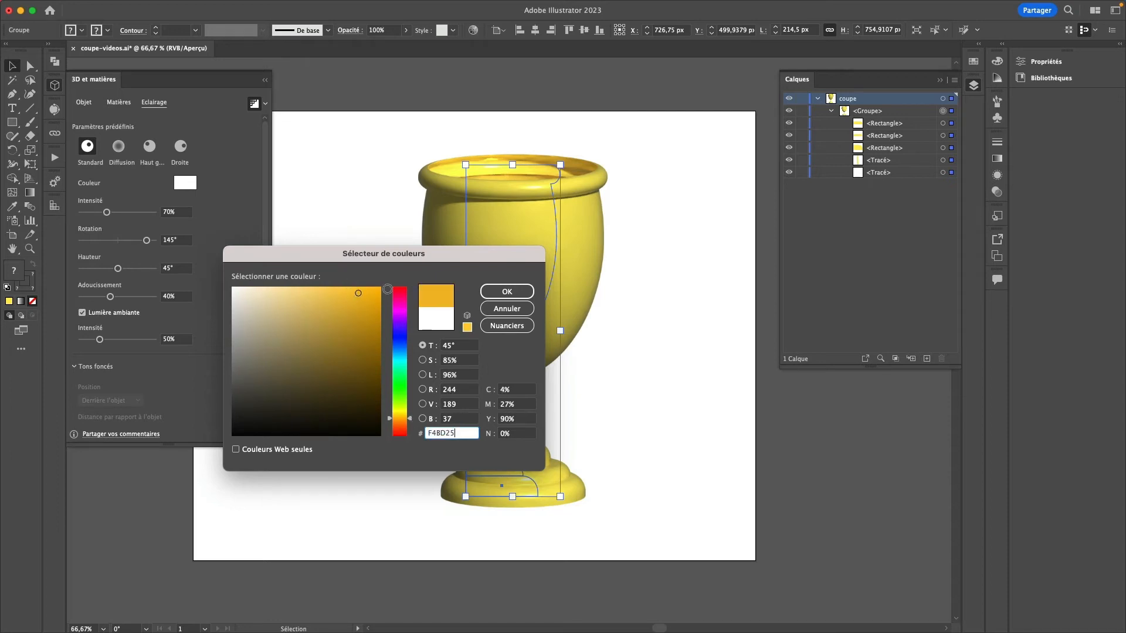
{"action": "left_click", "coordinate": [507, 292]}
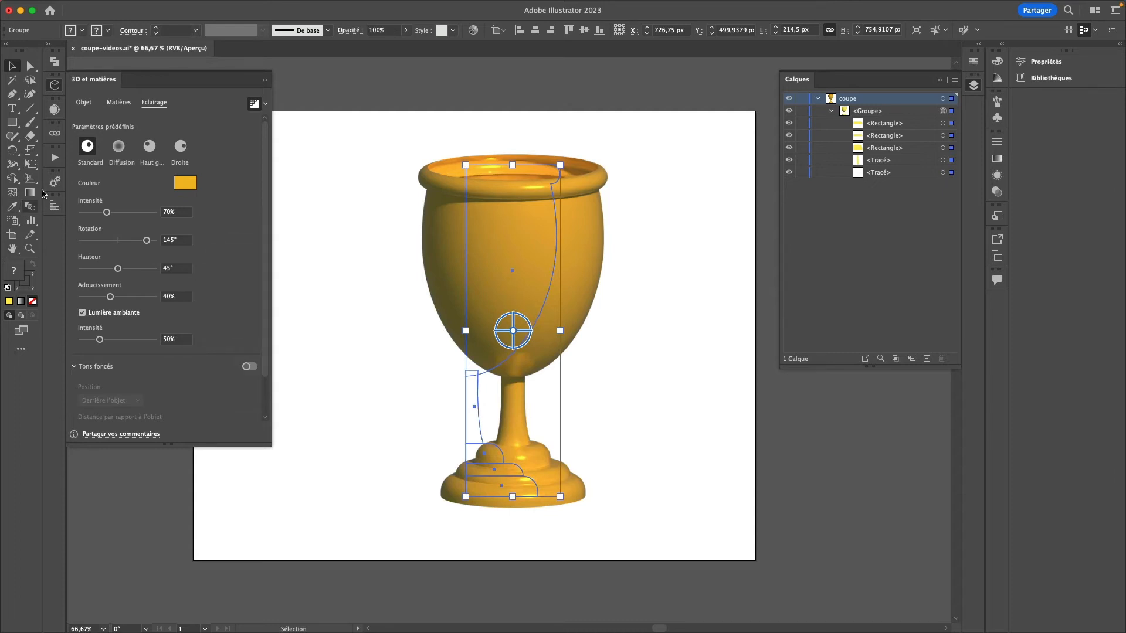
{"action": "left_click_drag", "start_coordinate": [106, 212], "coordinate": [128, 212]}
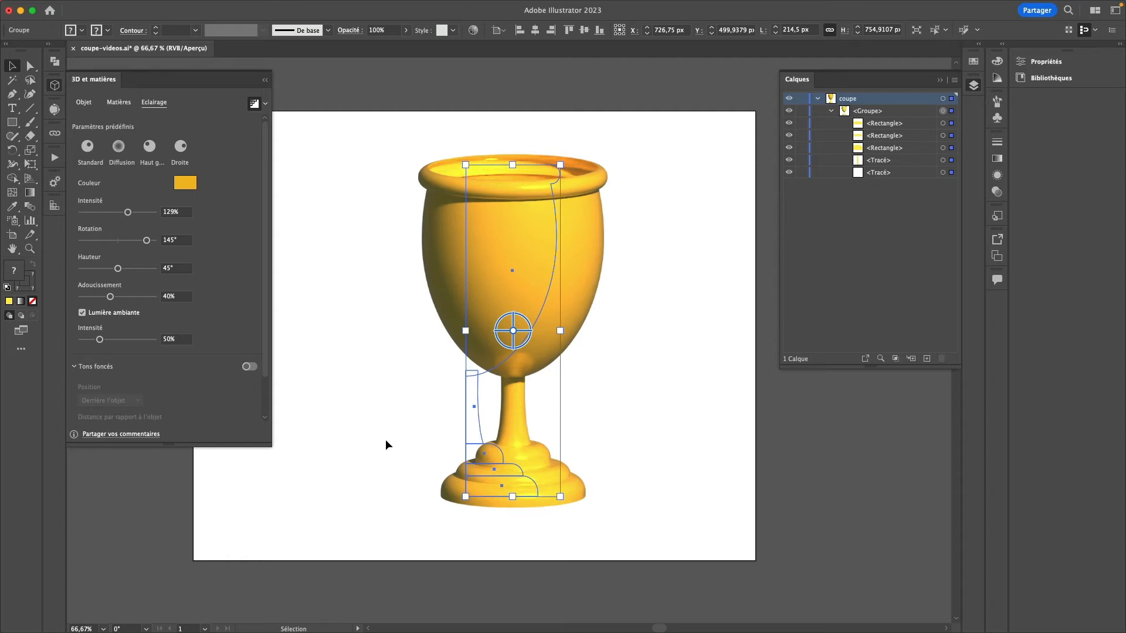
- Enable the cup's shadow and position it below the object
{"action": "left_click", "coordinate": [251, 367]}
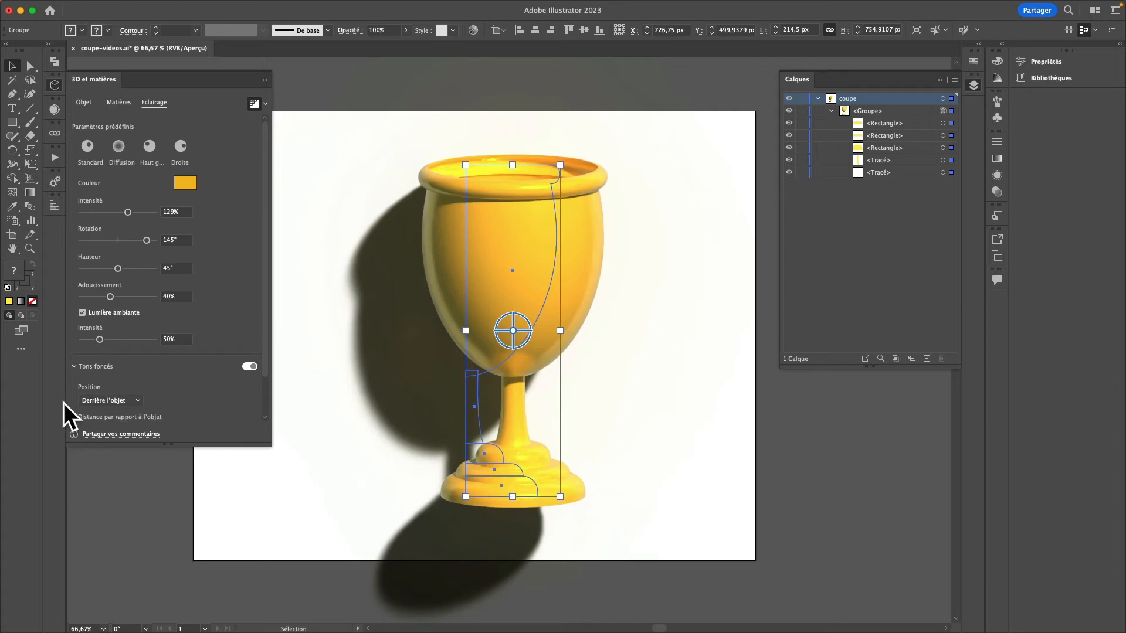
{"action": "left_click", "coordinate": [111, 400]}
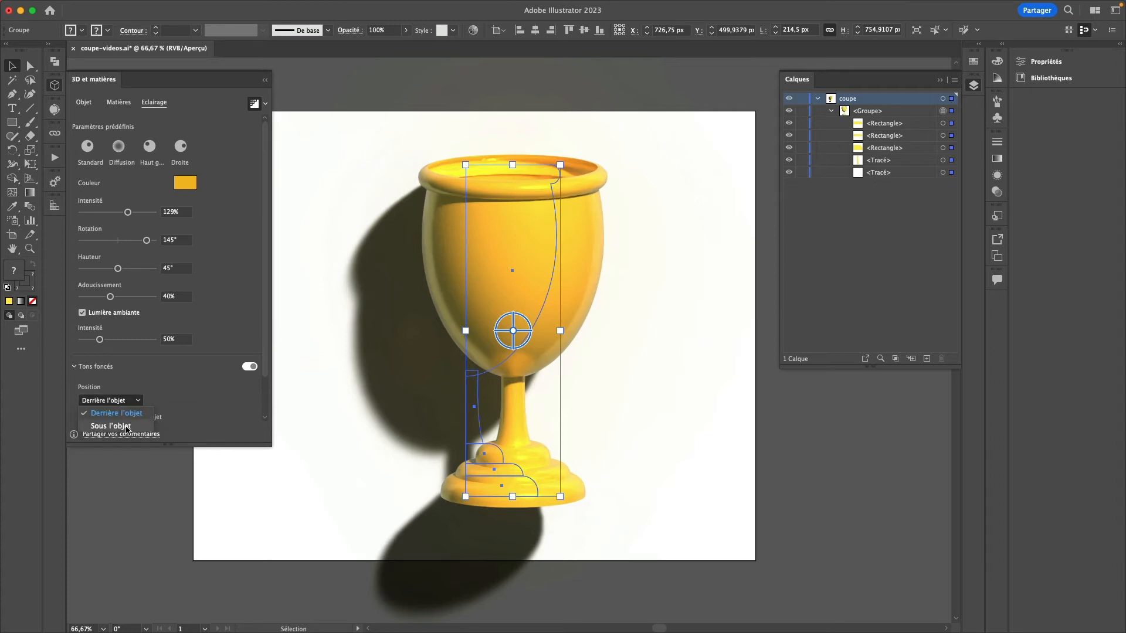
{"action": "left_click", "coordinate": [127, 426]}
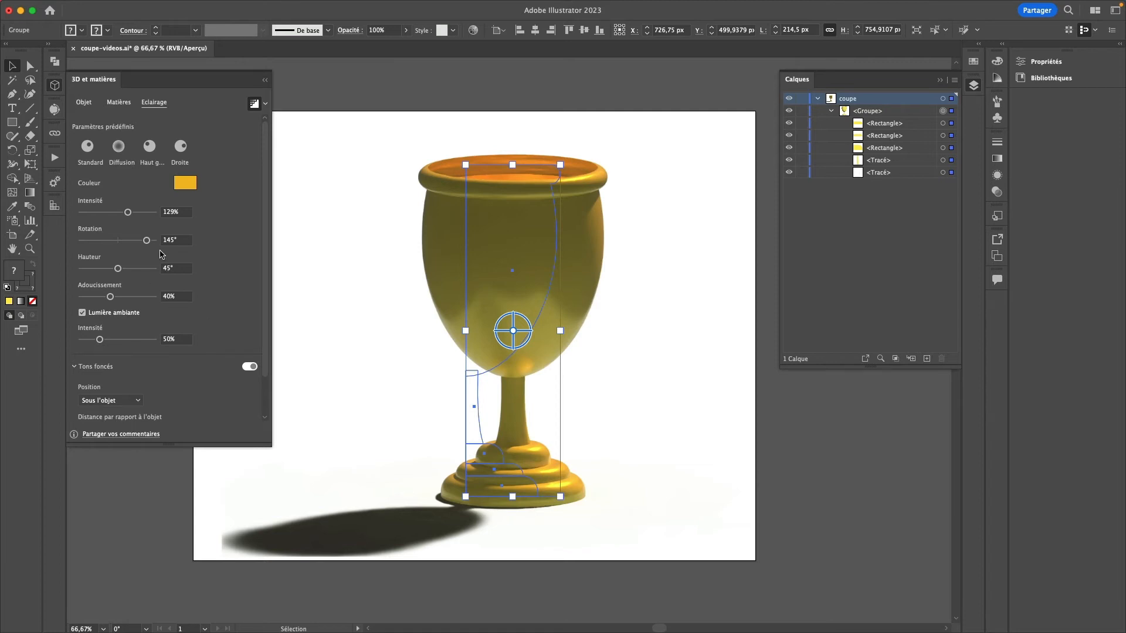
- Set the light's rotation to -42° and its height to 3° to cast a long shadow
{"action": "left_click_drag", "start_coordinate": [146, 240], "coordinate": [109, 241]}
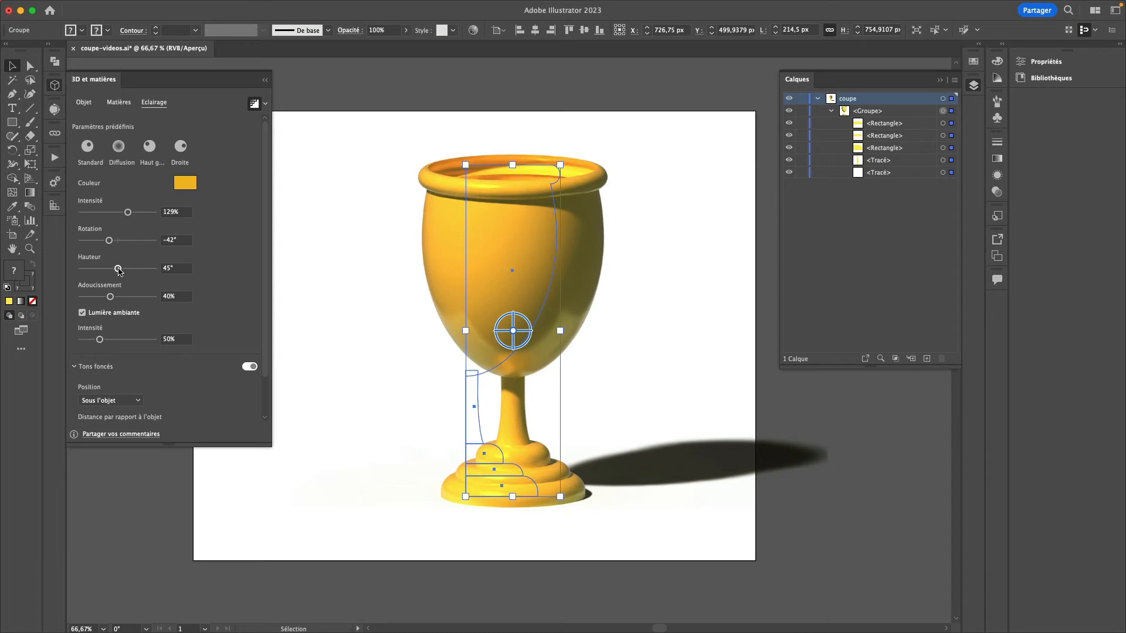
{"action": "left_click_drag", "start_coordinate": [119, 270], "coordinate": [134, 270]}
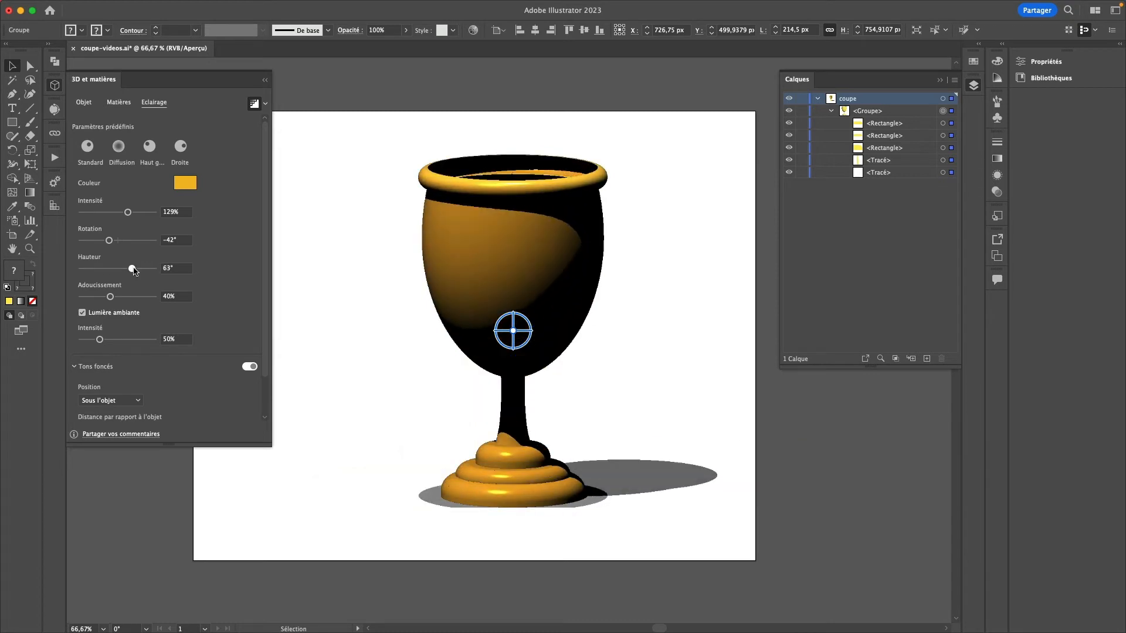
{"action": "left_click_drag", "start_coordinate": [134, 270], "coordinate": [84, 271]}
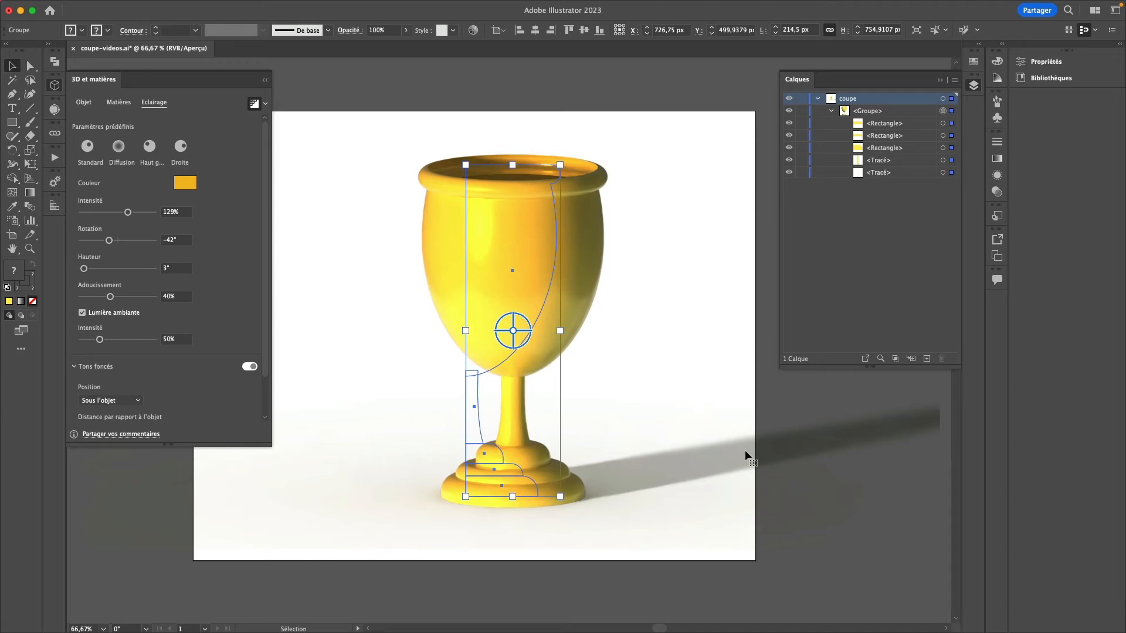
- Set the softness of the cup's light to 71% and deselect the cup
{"action": "left_click_drag", "start_coordinate": [112, 299], "coordinate": [134, 299]}
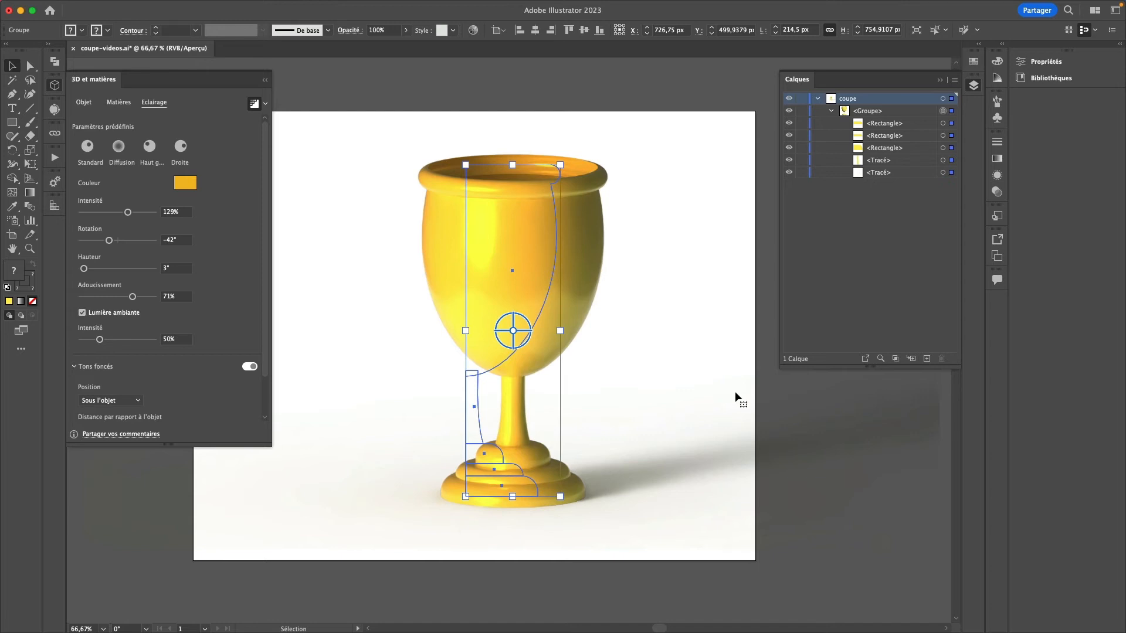
{"action": "left_click", "coordinate": [354, 259]}
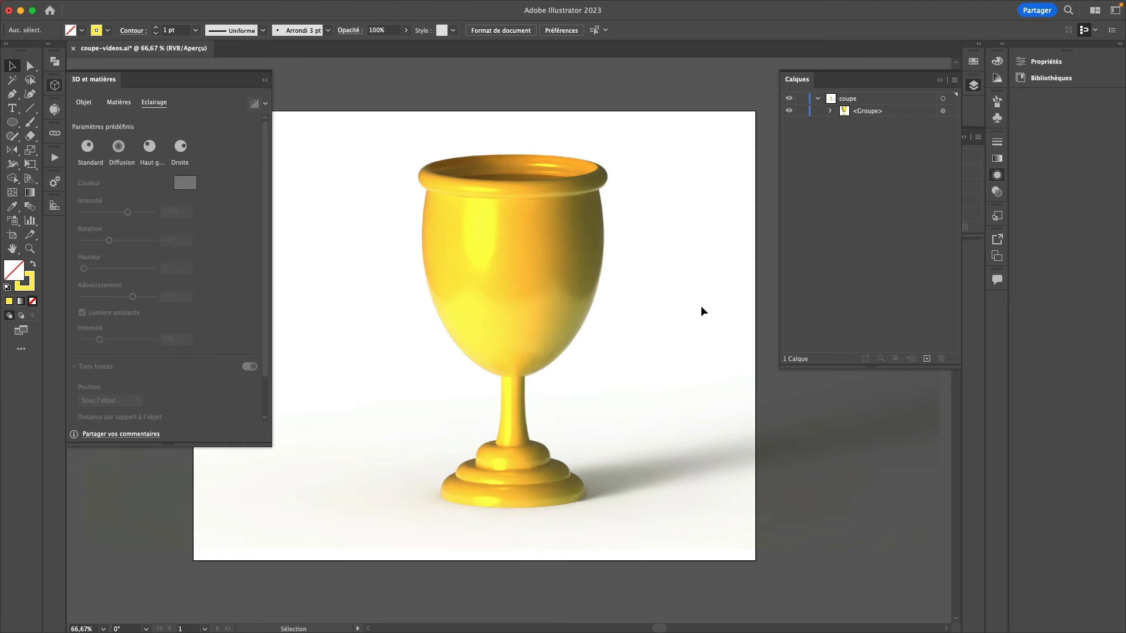
- Copy the revolved cup group and paste the duplicate in place behind the original
{"action": "left_click", "coordinate": [942, 112]}
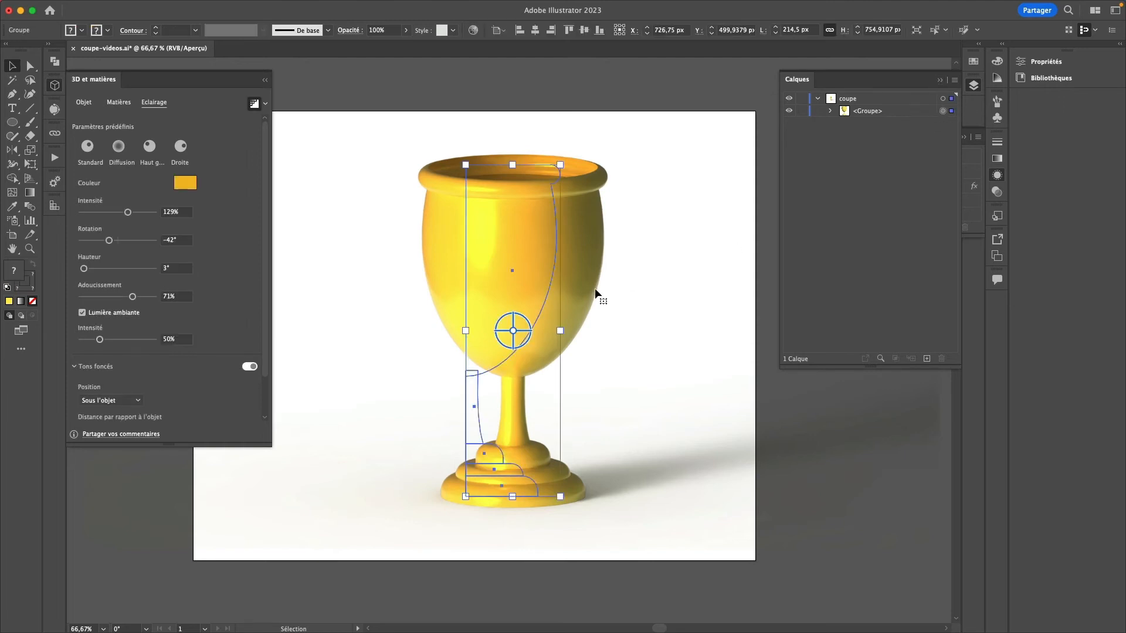
{"action": "key", "text": "ctrl+c"}
{"action": "key", "text": "ctrl+b"}
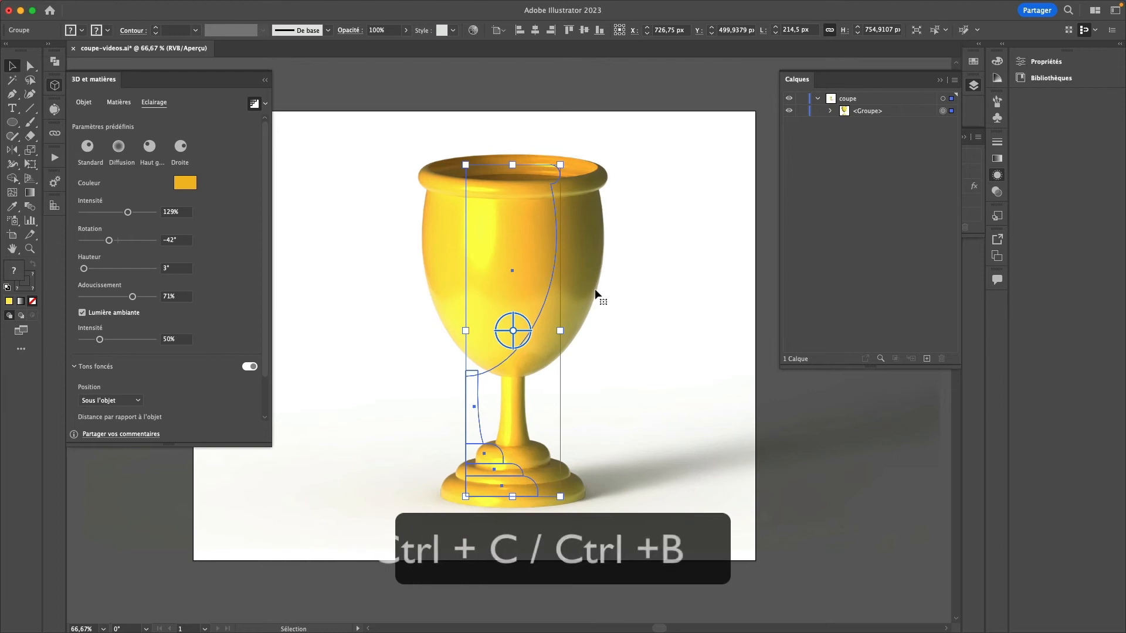
{"action": "key", "text": "a"}
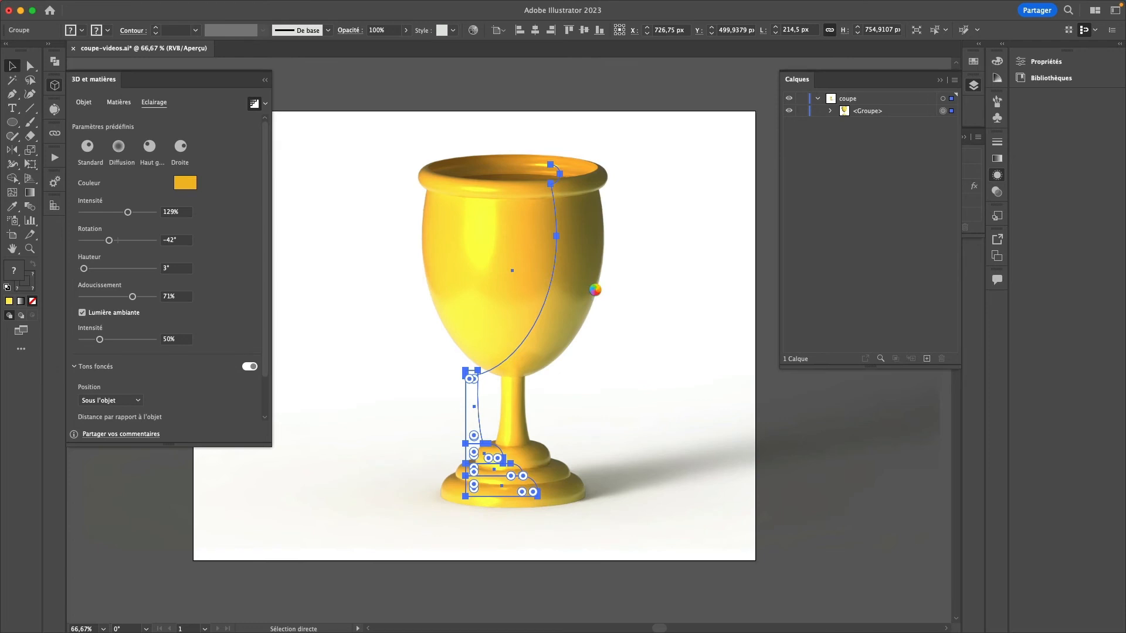
{"action": "key", "text": "v"}
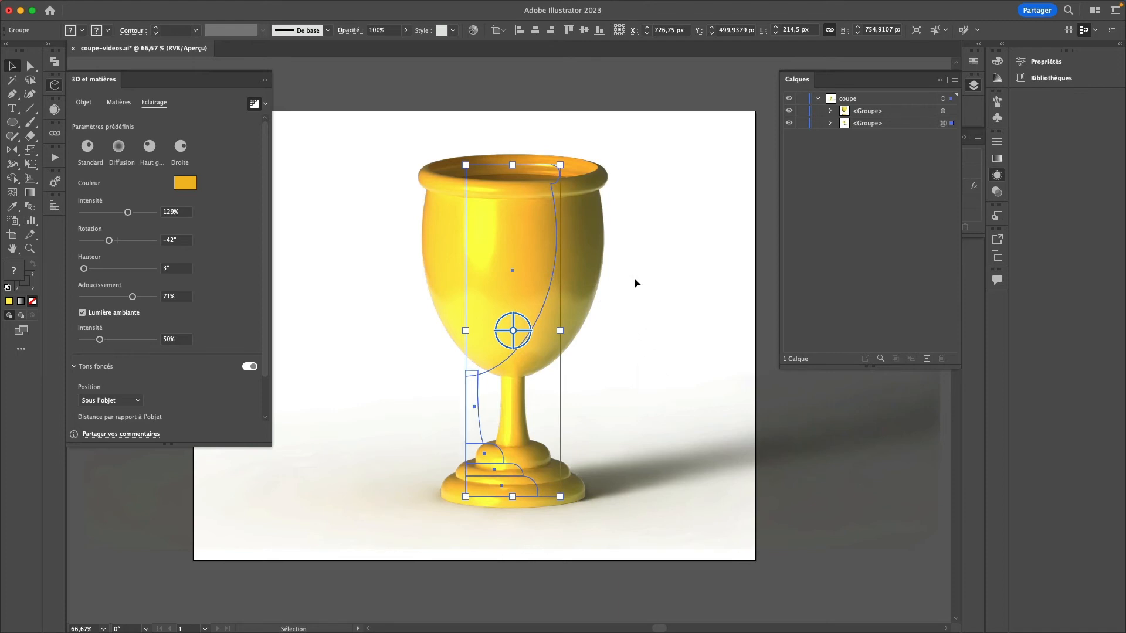
- Hide and lock the original cup group, and turn off the 3D effect on the duplicate behind it
{"action": "left_click", "coordinate": [789, 111]}
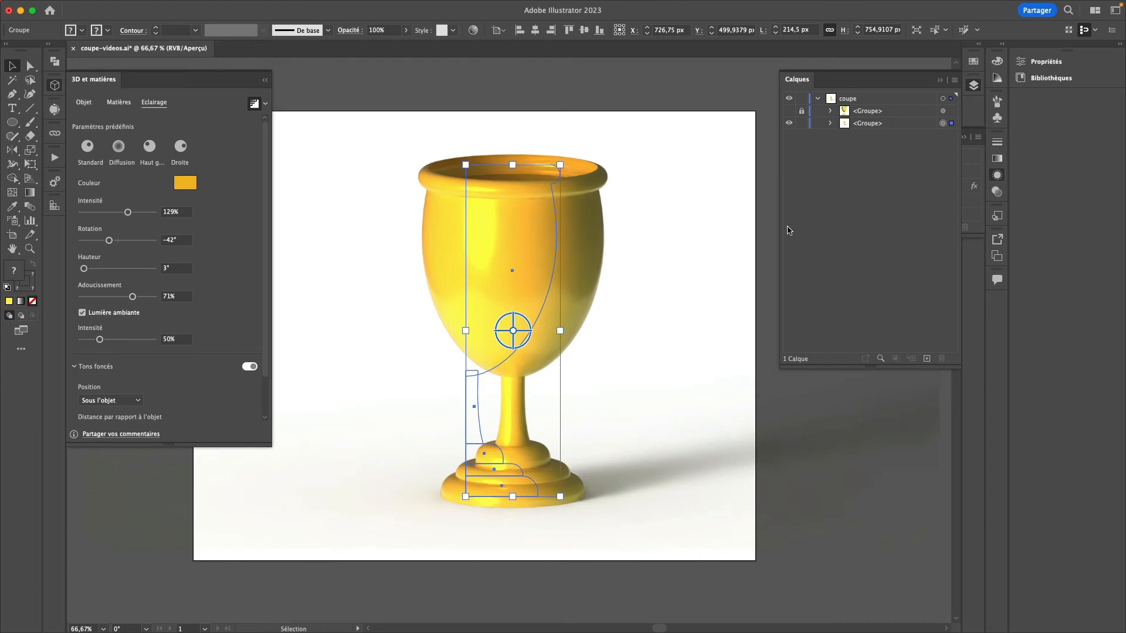
{"action": "left_click", "coordinate": [998, 178]}
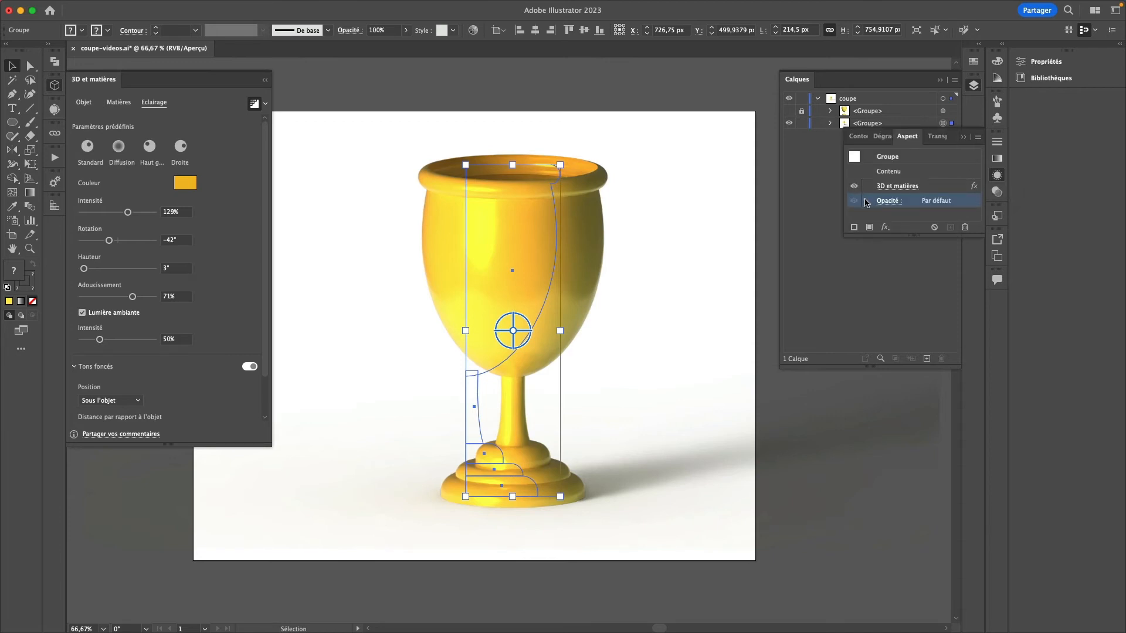
{"action": "left_click", "coordinate": [853, 187]}
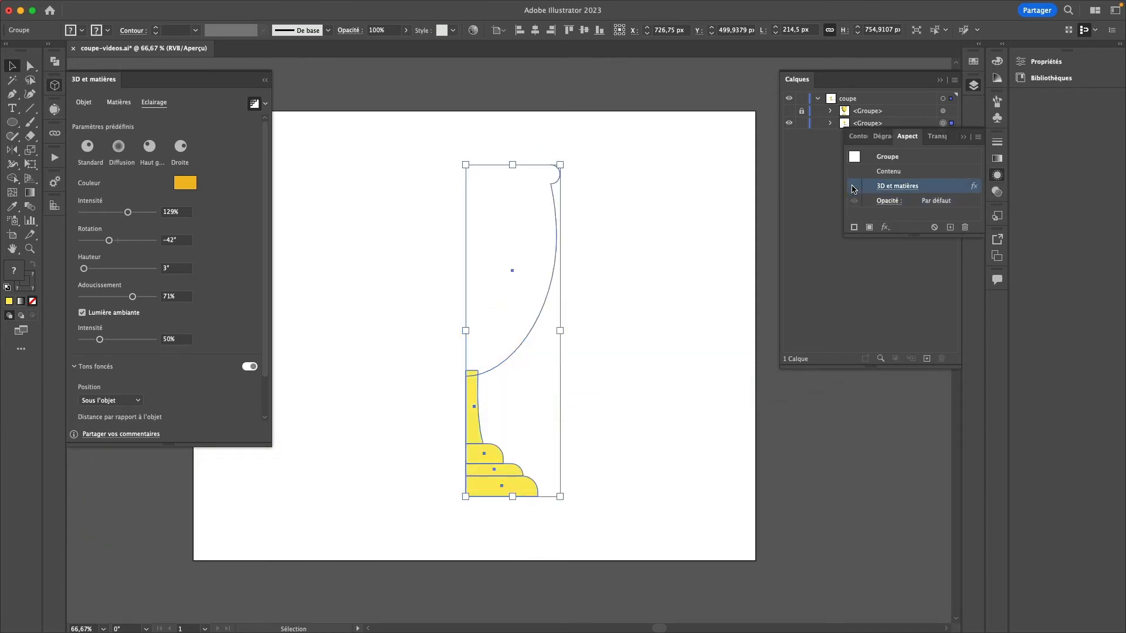
- In outline view, close the bowl's half profile with the Pen tool, running from the rim to the central axis and down to the bowl's base
{"action": "left_click", "coordinate": [654, 234]}
{"action": "key", "text": "super+y"}
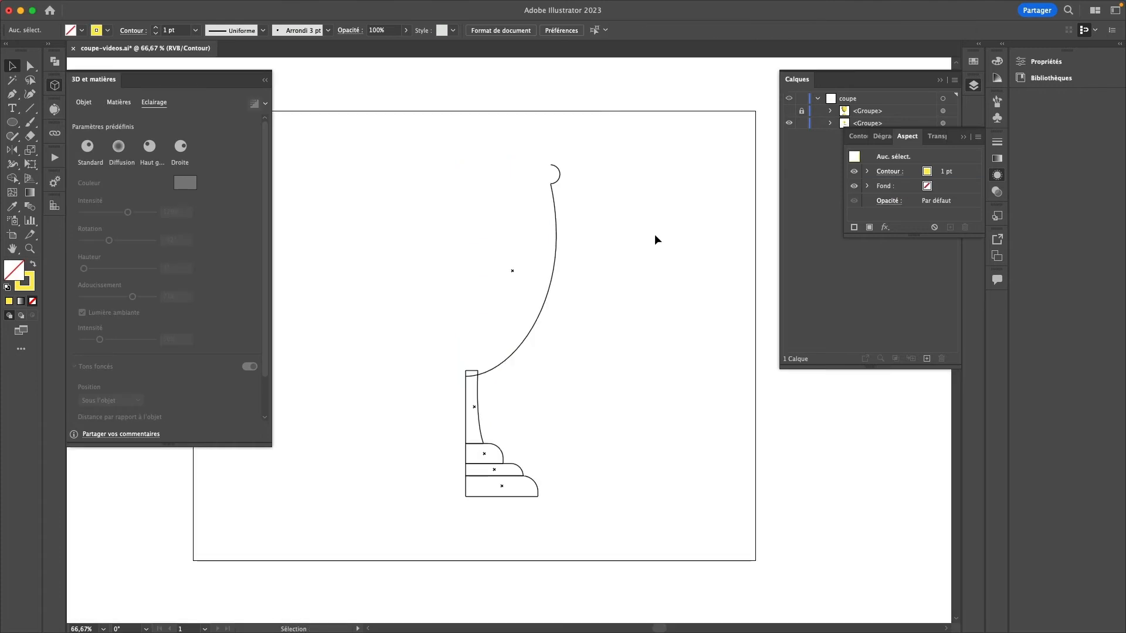
{"action": "key", "text": "p"}
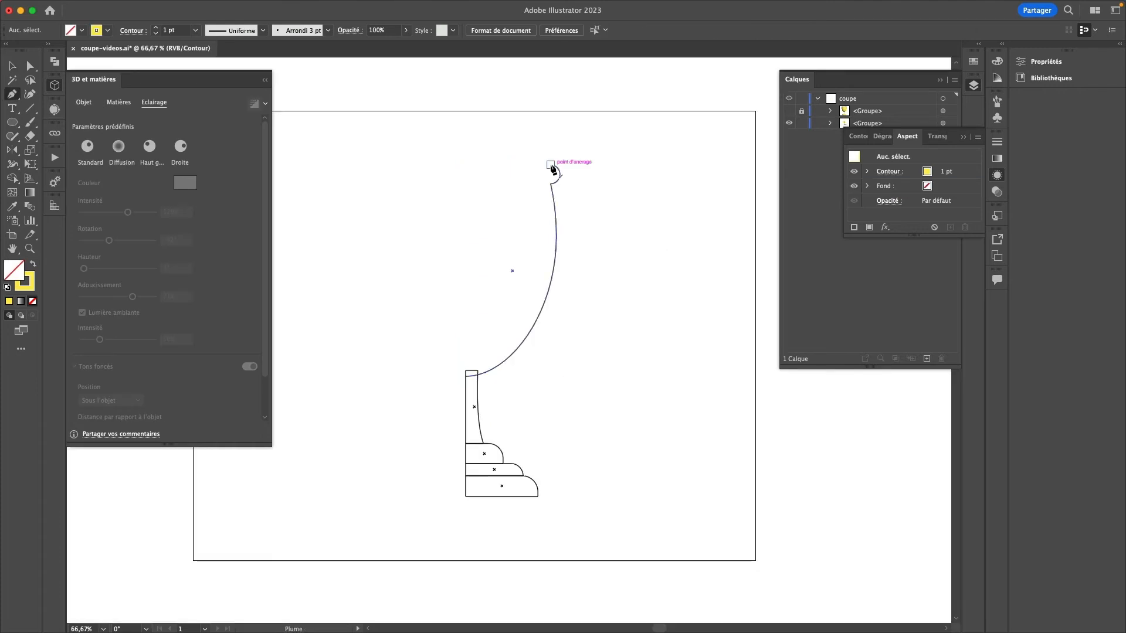
{"action": "left_click", "coordinate": [551, 166]}
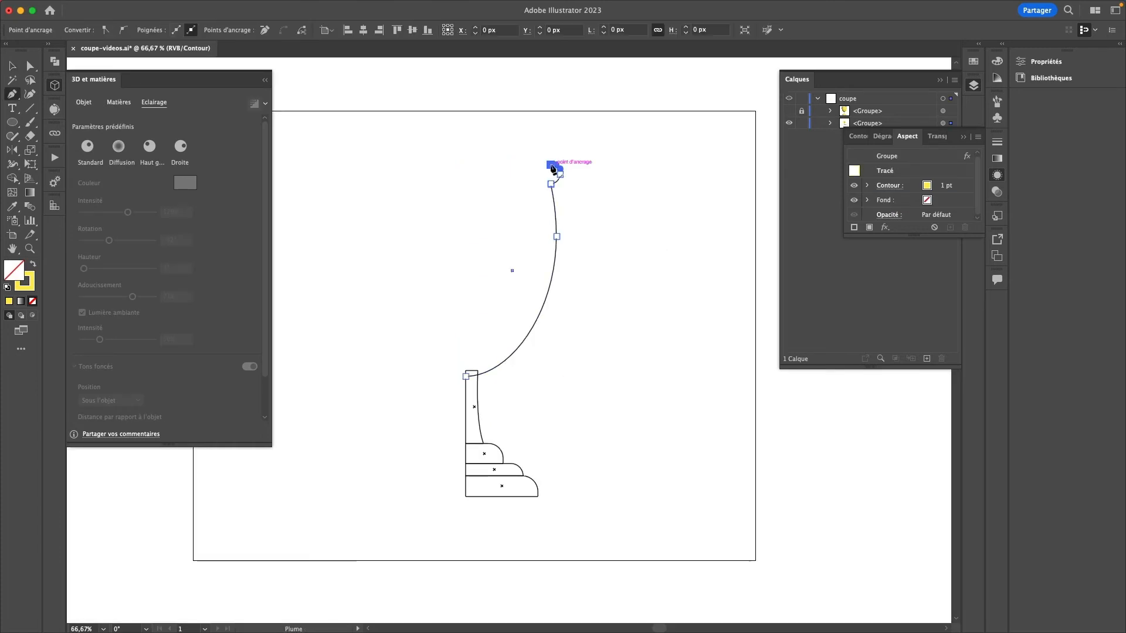
{"action": "left_click", "coordinate": [465, 165]}
{"action": "left_click", "coordinate": [466, 376]}
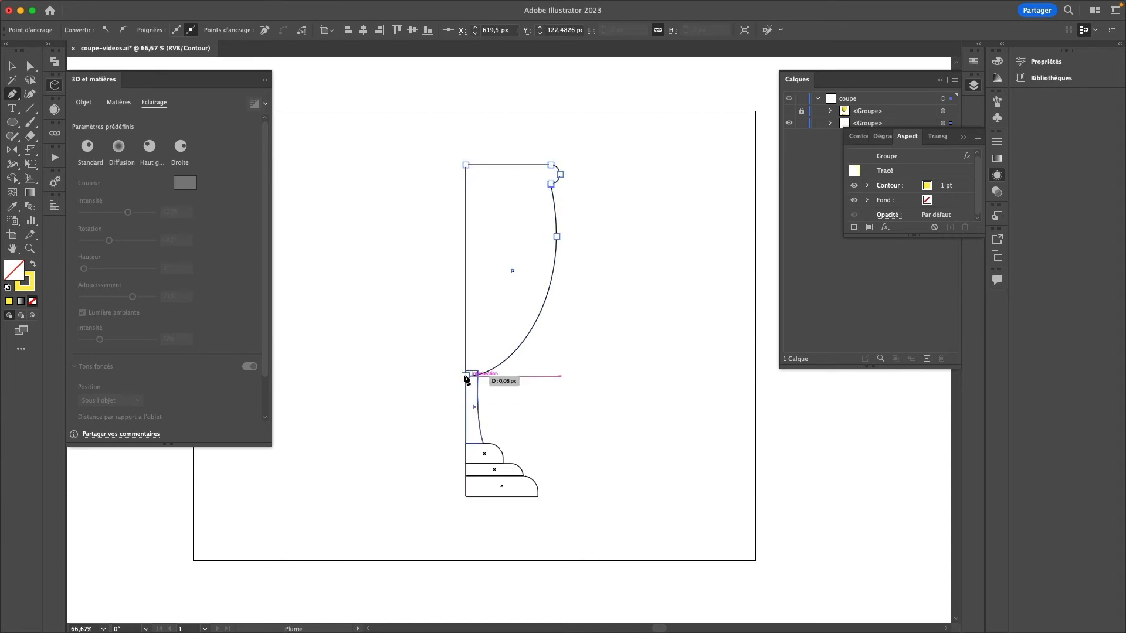
- Swap the closed bowl profile's stroke and fill to make it solid yellow, and return to preview mode
{"action": "key", "text": "shift+x"}
{"action": "key", "text": "v"}
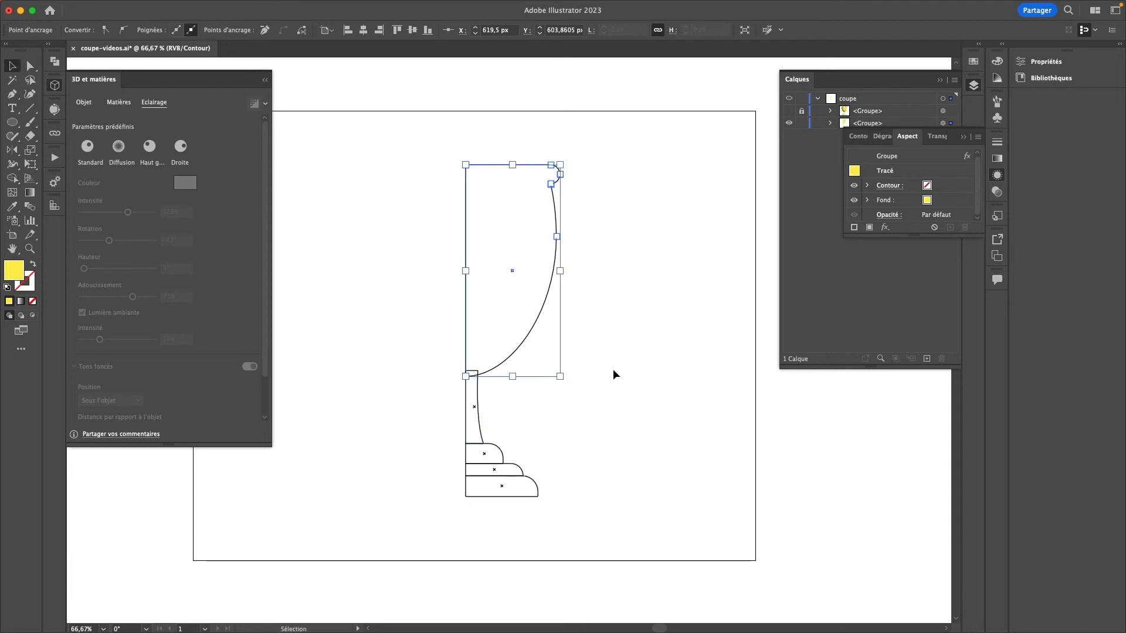
{"action": "left_click", "coordinate": [613, 374]}
{"action": "key", "text": "super+y"}
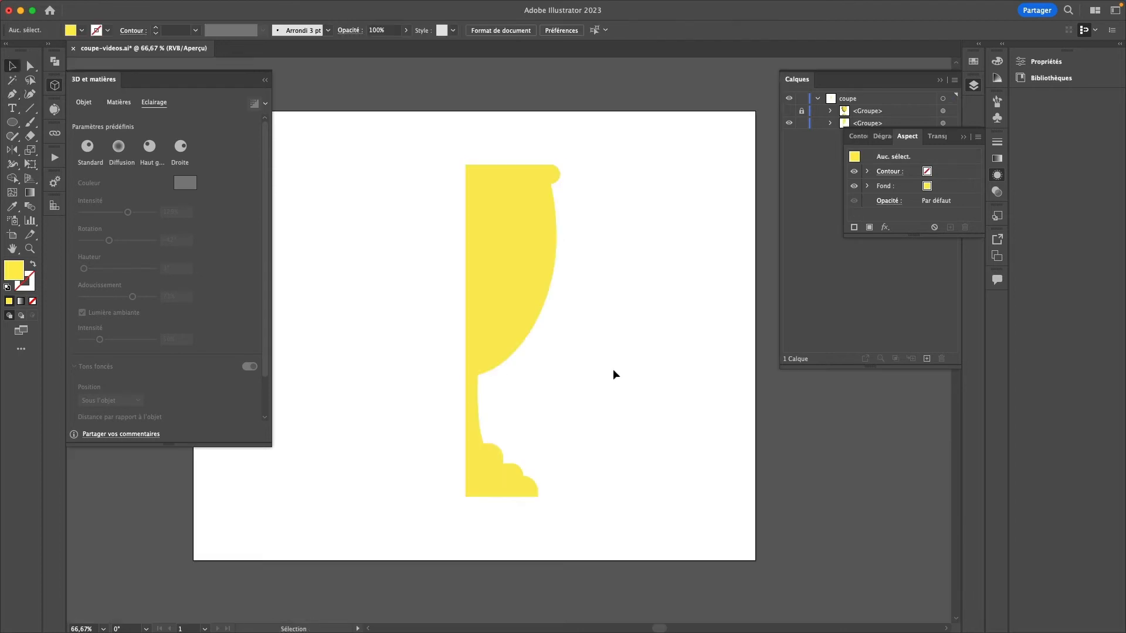
- In outline view, draw an ellipse of about 373 × 276 px overlapping the outer side of the bowl profile for a handle
{"action": "key", "text": "super+y"}
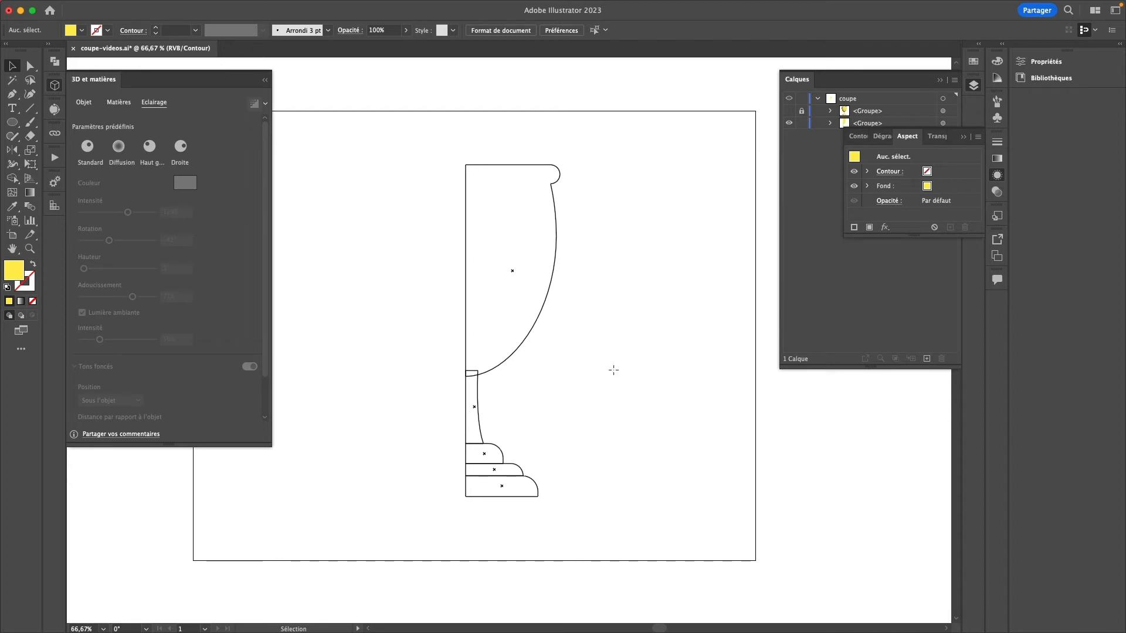
{"action": "key", "text": "l"}
{"action": "left_click_drag", "start_coordinate": [489, 212], "coordinate": [670, 325]}
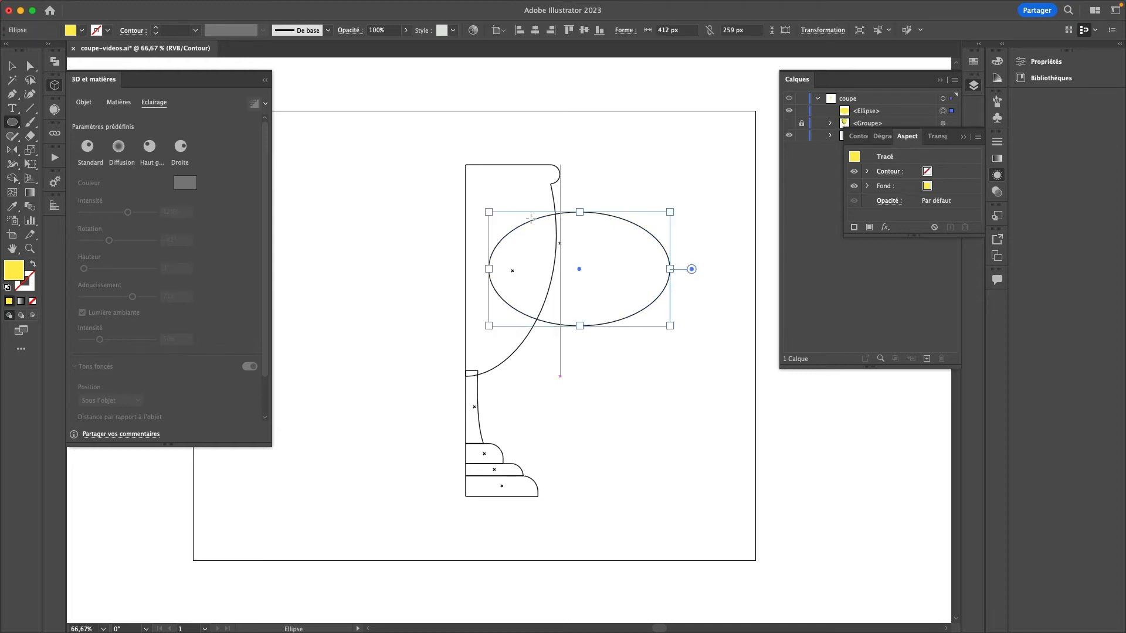
{"action": "left_click_drag", "start_coordinate": [579, 212], "coordinate": [581, 190]}
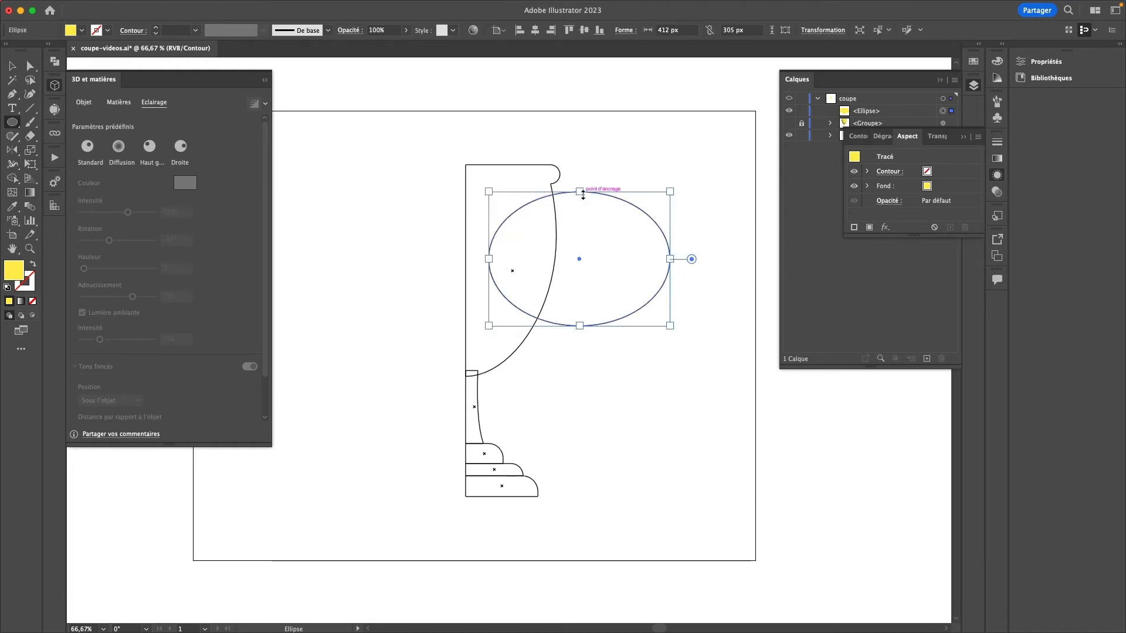
{"action": "left_click_drag", "start_coordinate": [670, 192], "coordinate": [654, 195]}
{"action": "key", "text": "v"}
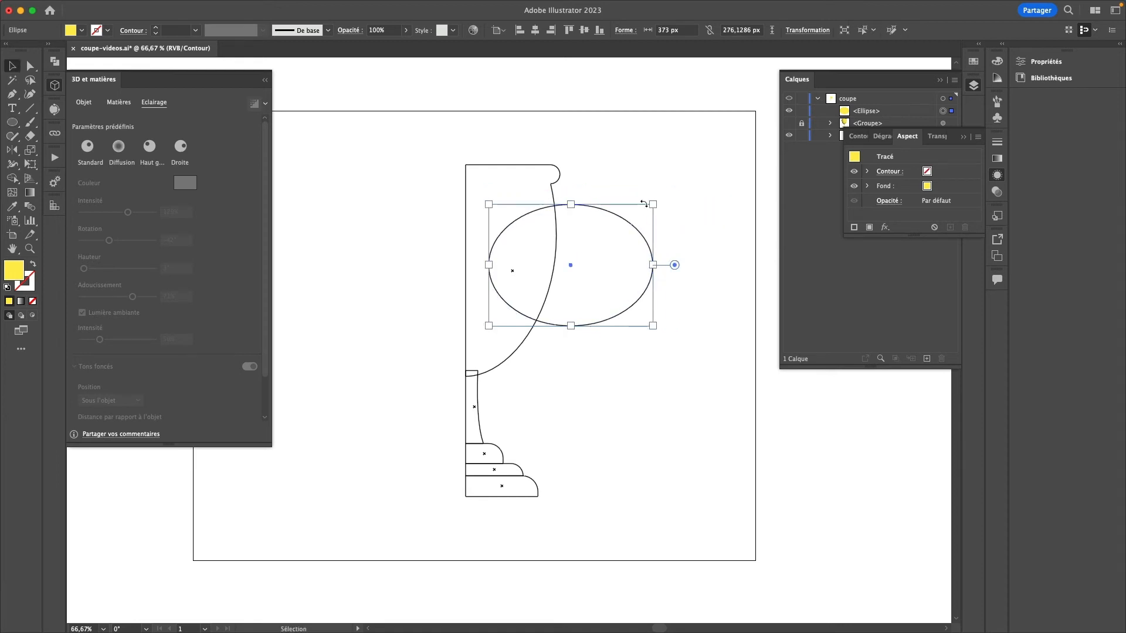
- Duplicate the ellipse in place, shrink the copy concentrically, and remove the inner area with Shape Builder to form a ring
{"action": "key", "text": "super+c"}
{"action": "key", "text": "super+f"}
{"action": "left_click_drag", "start_coordinate": [653, 205], "coordinate": [642, 212]}
{"action": "left_click_drag", "start_coordinate": [673, 178], "coordinate": [583, 322]}
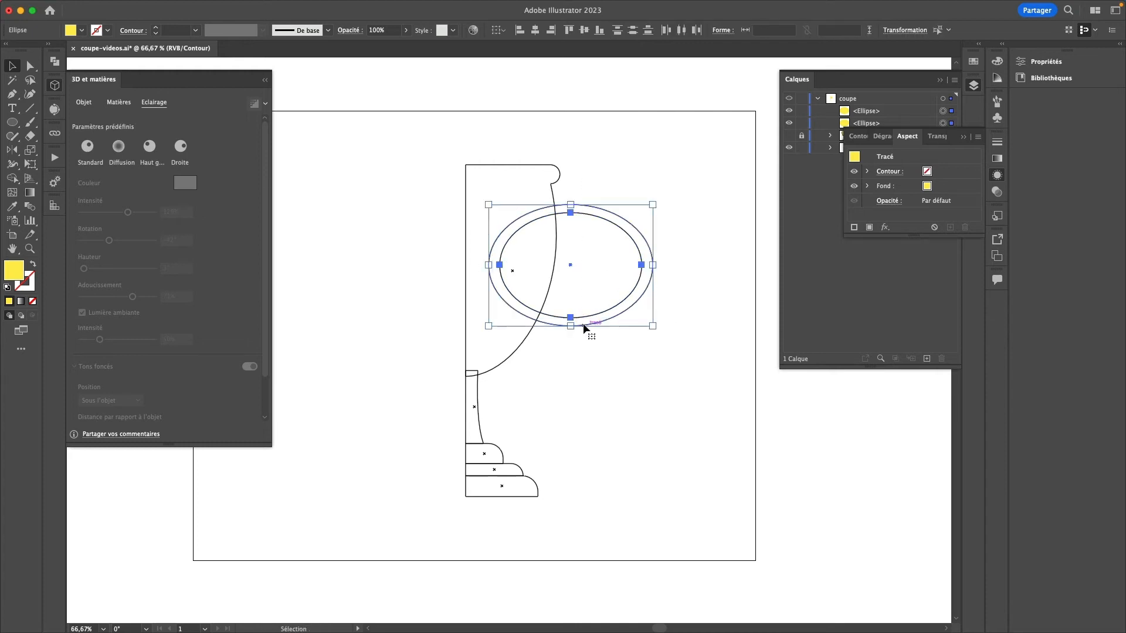
{"action": "key", "text": "shift+m"}
{"action": "left_click", "coordinate": [582, 321]}
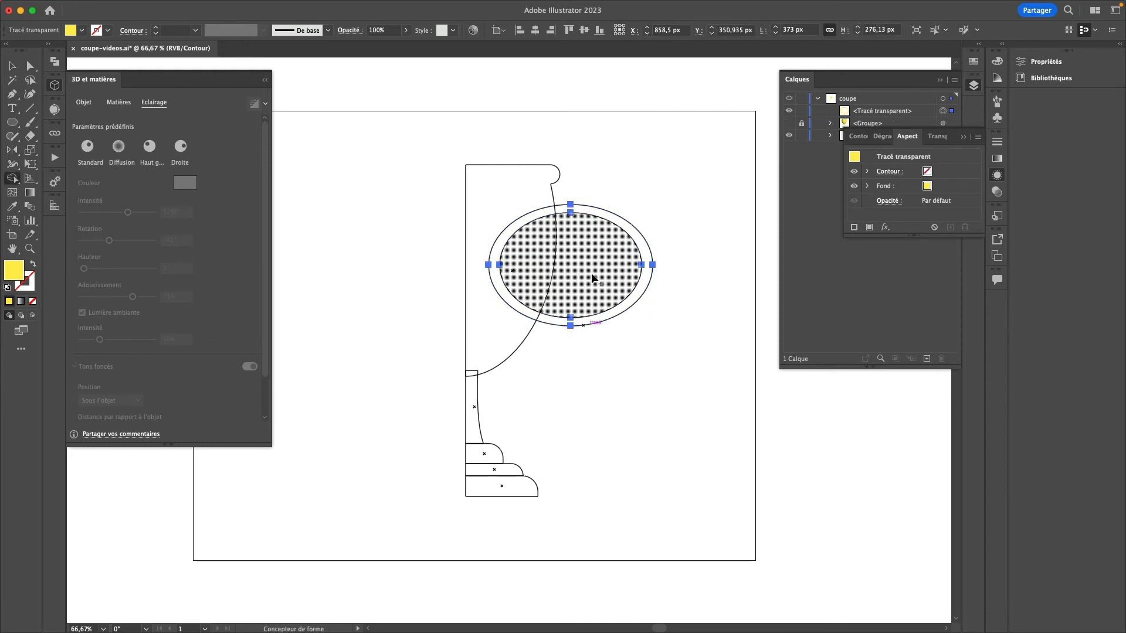
- Tilt the handle ring counterclockwise and move it closer to the bowl's outer edge
{"action": "key", "text": "v"}
{"action": "left_click_drag", "start_coordinate": [655, 192], "coordinate": [617, 163]}
{"action": "left_click_drag", "start_coordinate": [619, 214], "coordinate": [610, 210]}
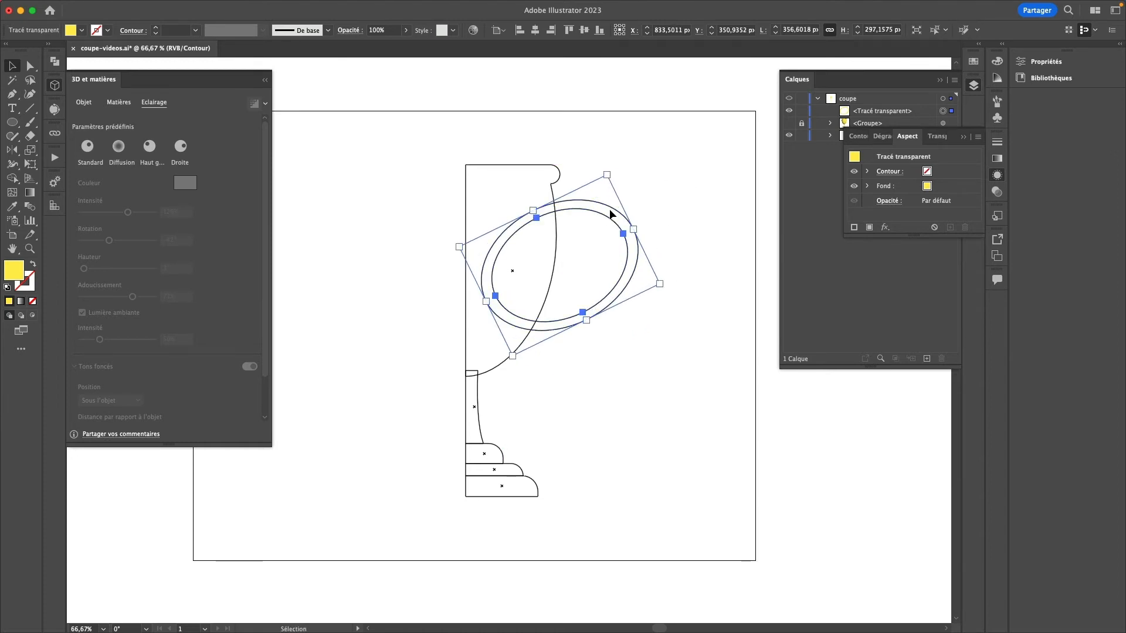
{"action": "left_click", "coordinate": [638, 149]}
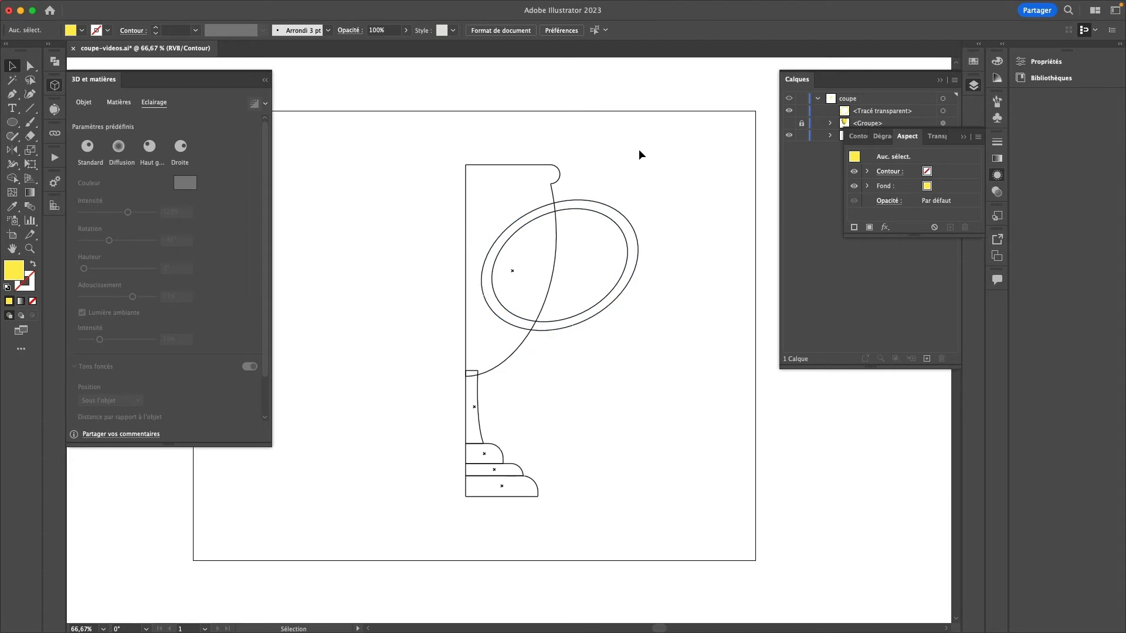
- Reflect a copy of the half profile and handle ring across the cup's vertical axis, and view the full silhouette in preview mode
{"action": "left_click_drag", "start_coordinate": [651, 130], "coordinate": [466, 395]}
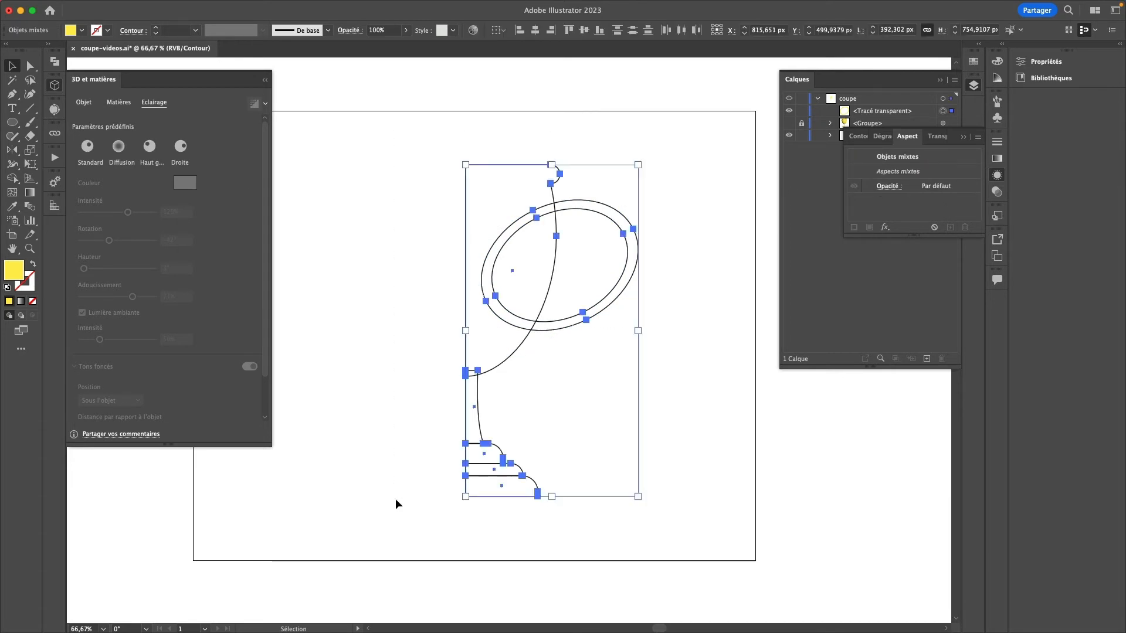
{"action": "key", "text": "o"}
{"action": "left_click", "coordinate": [466, 301]}
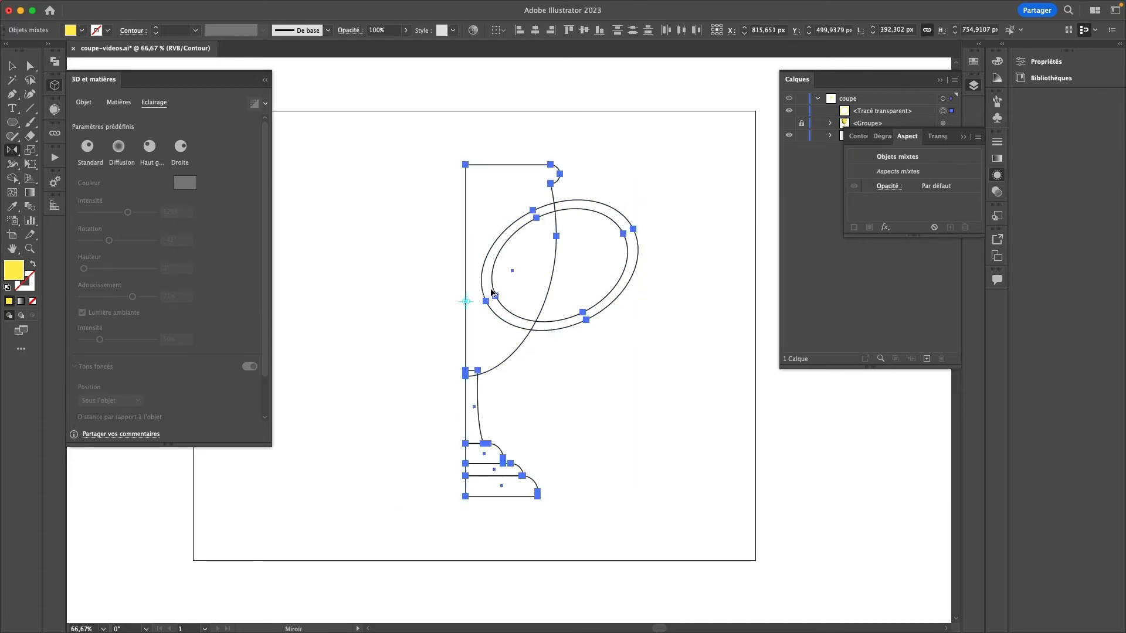
{"action": "left_click_drag", "start_coordinate": [495, 288], "coordinate": [405, 286]}
{"action": "key", "text": "super+y"}
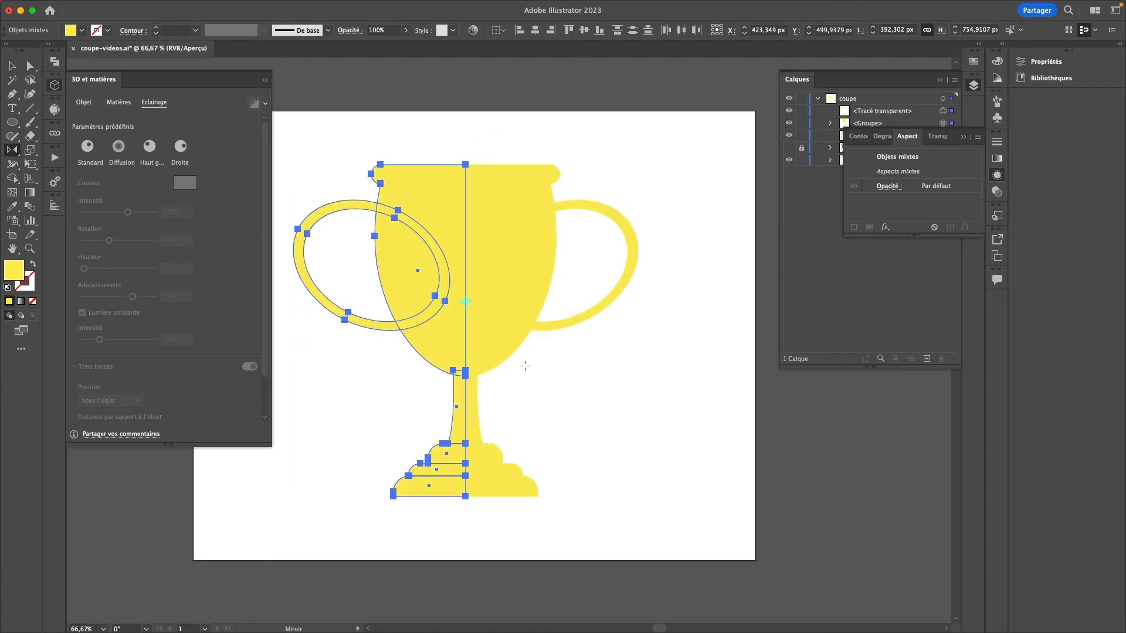
{"action": "key", "text": "v"}
{"action": "left_click", "coordinate": [582, 403]}
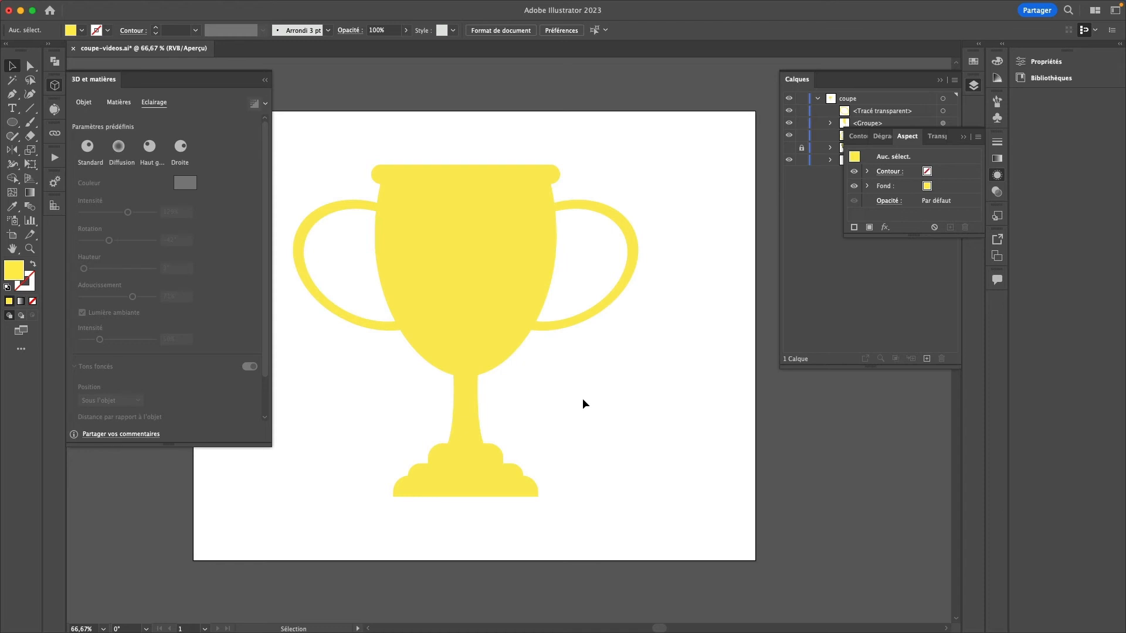
- Shift each handle ring 30 px inward toward the centre of the cup
{"action": "left_click", "coordinate": [594, 313]}
{"action": "key", "text": "shift+Left"}
{"action": "key", "text": "shift+Left"}
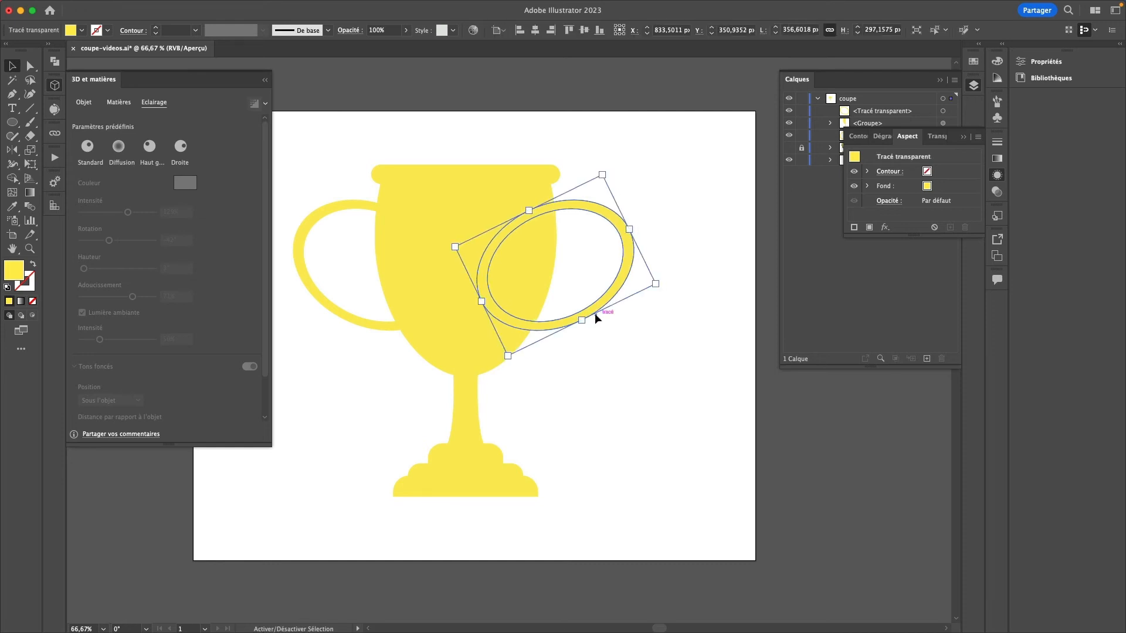
{"action": "left_click", "coordinate": [377, 325]}
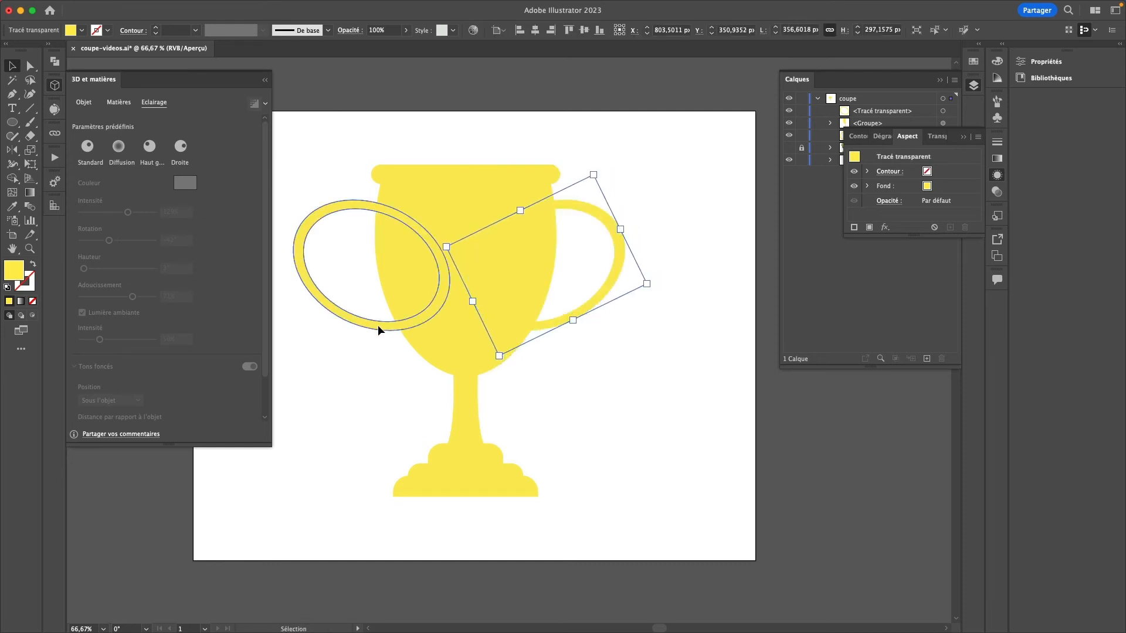
{"action": "key", "text": "shift+Right"}
{"action": "key", "text": "shift+Right"}
{"action": "key", "text": "shift+Right"}
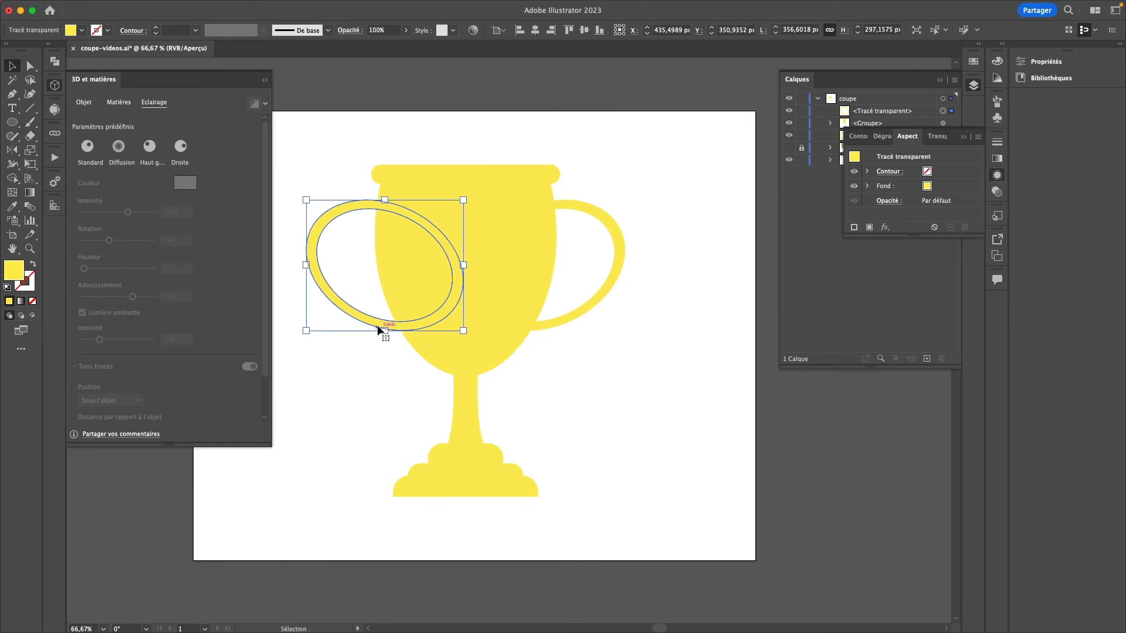
{"action": "left_click", "coordinate": [674, 421]}
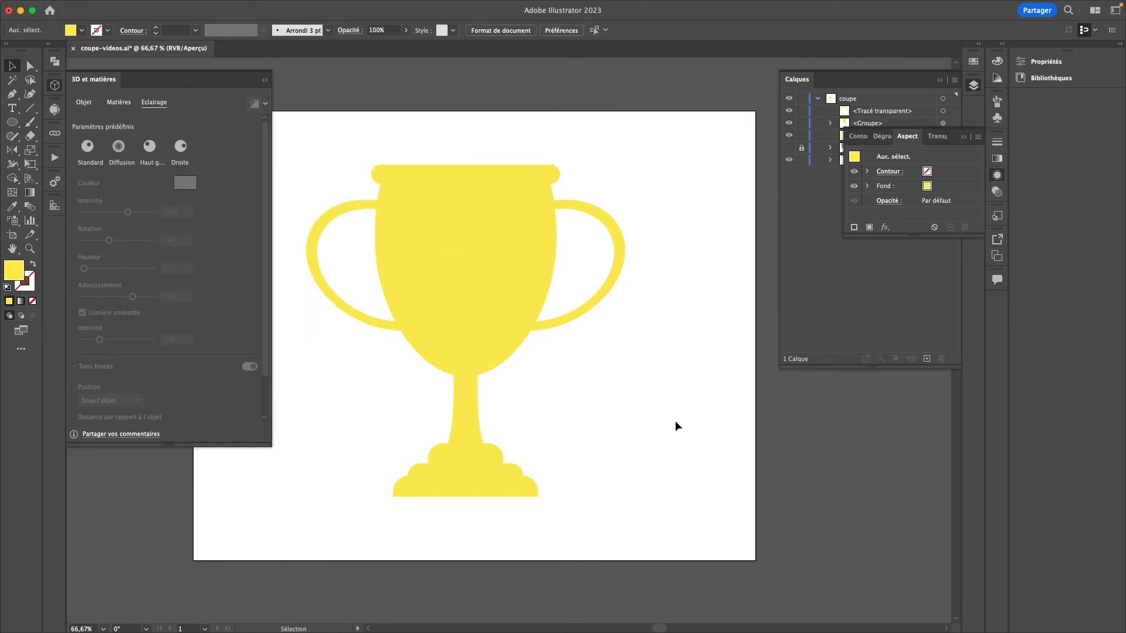
- Group both flat cup halves with their handles, move the group below the locked 3D cup in the layer order, and expand its contents
{"action": "left_click", "coordinate": [891, 342]}
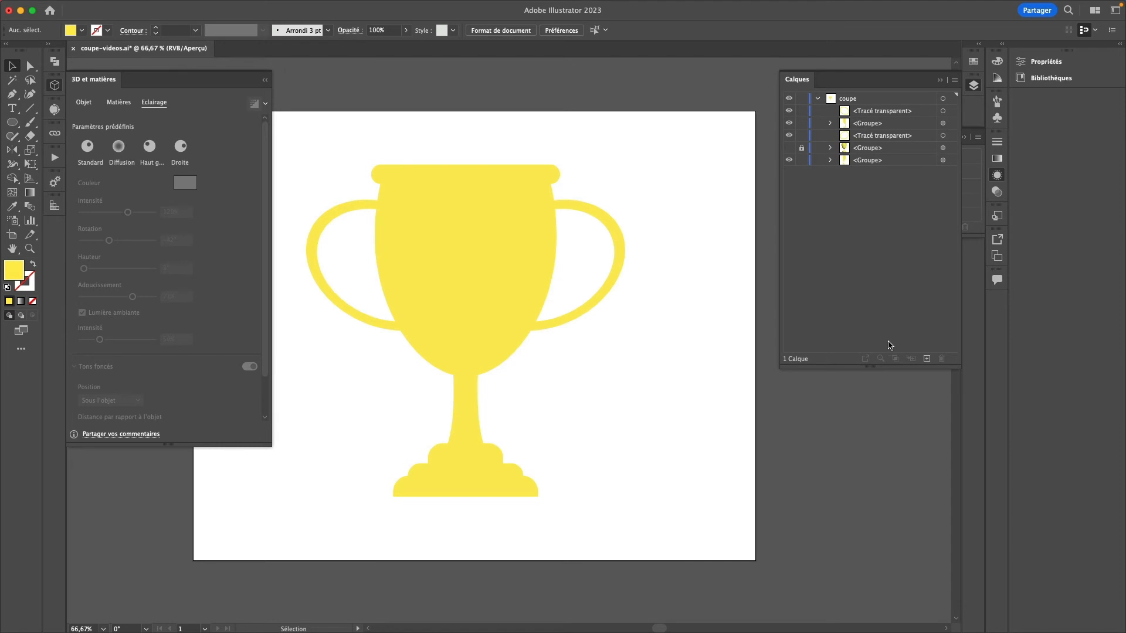
{"action": "left_click_drag", "start_coordinate": [630, 143], "coordinate": [316, 534]}
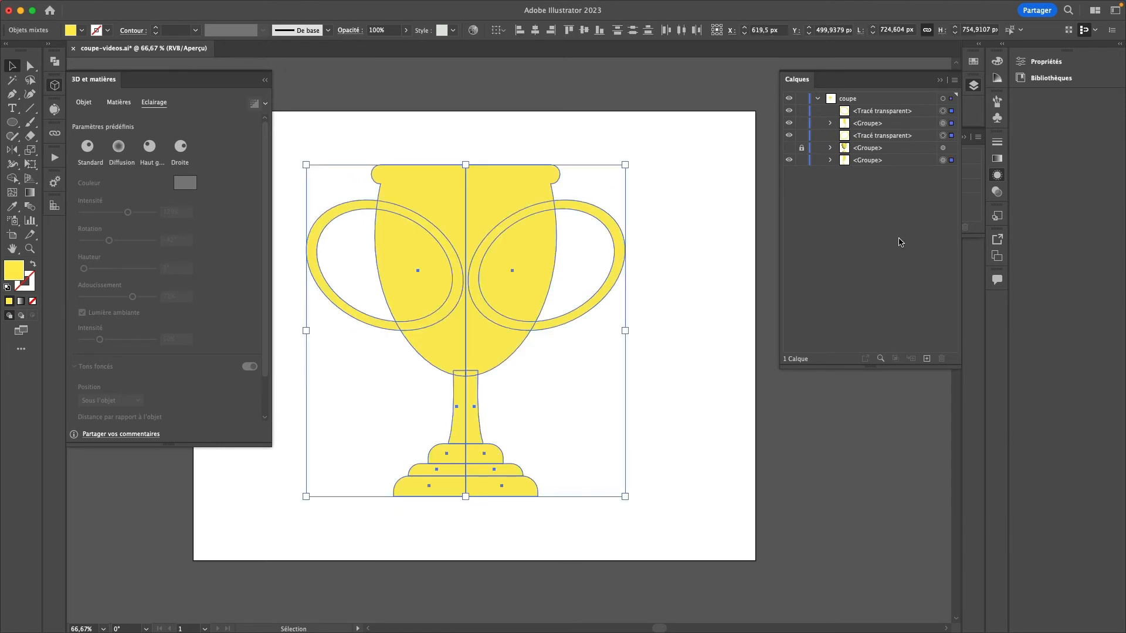
{"action": "key", "text": "super+g"}
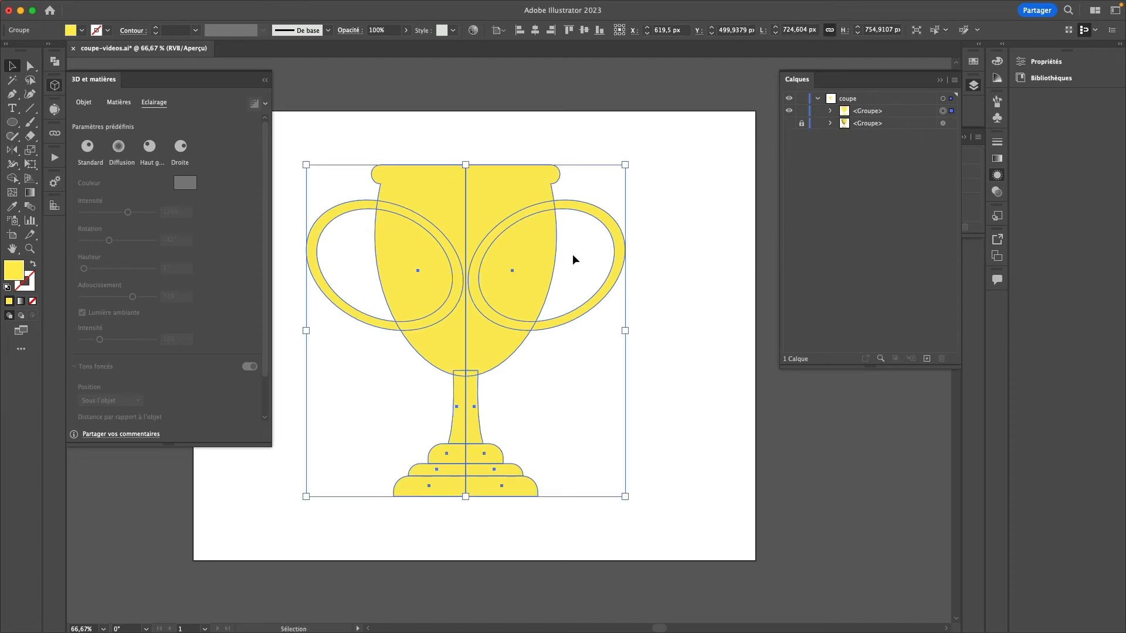
{"action": "left_click_drag", "start_coordinate": [891, 112], "coordinate": [891, 132]}
{"action": "left_click", "coordinate": [828, 123]}
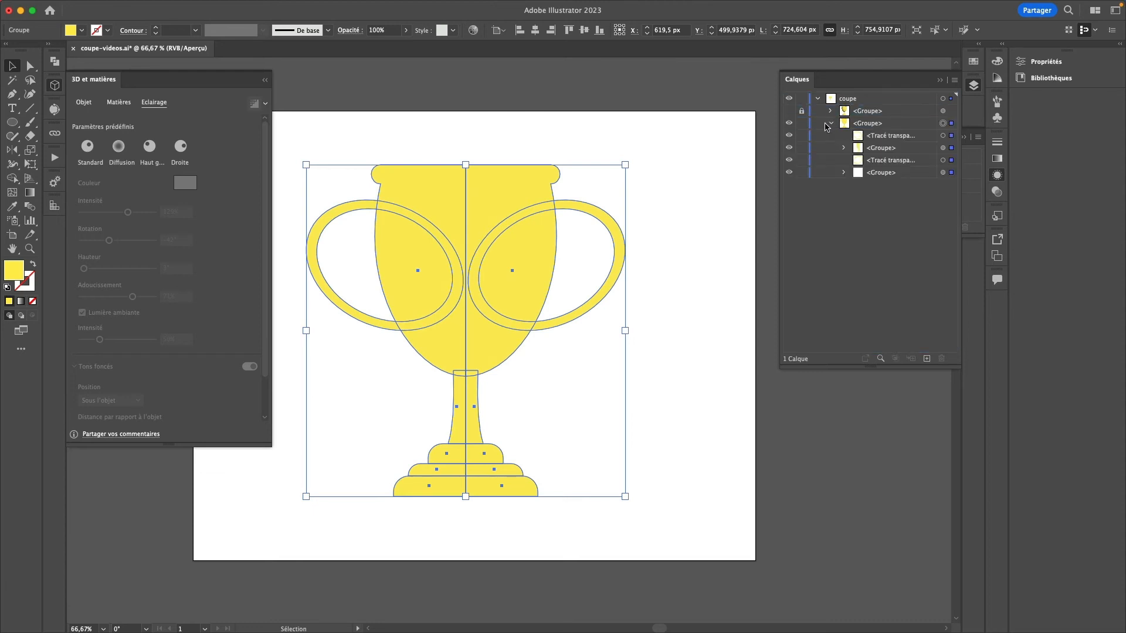
- Remove the 3D and Materials effect from the flat half-cup group nested inside the silhouette group, and collapse that group
{"action": "left_click", "coordinate": [943, 172]}
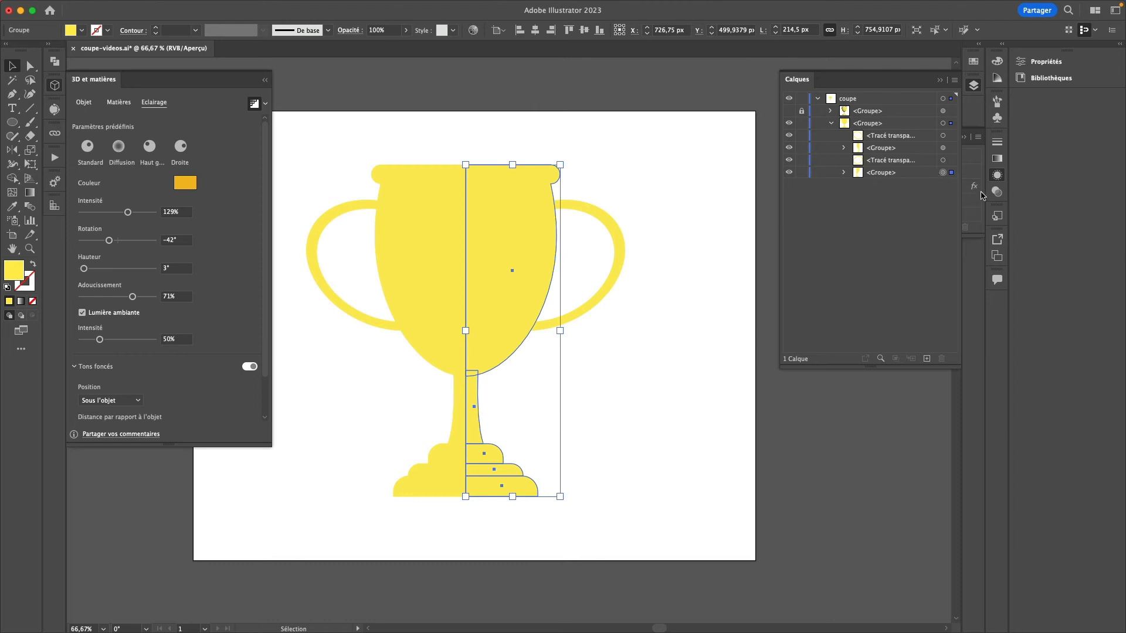
{"action": "left_click", "coordinate": [970, 187]}
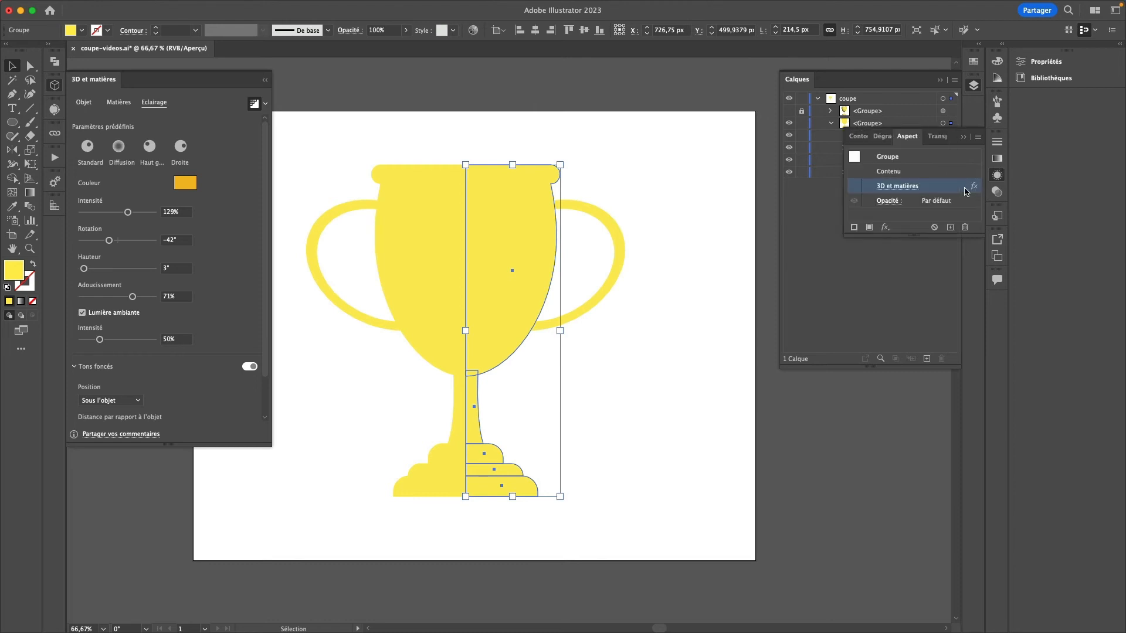
{"action": "left_click", "coordinate": [965, 228]}
{"action": "left_click", "coordinate": [853, 274]}
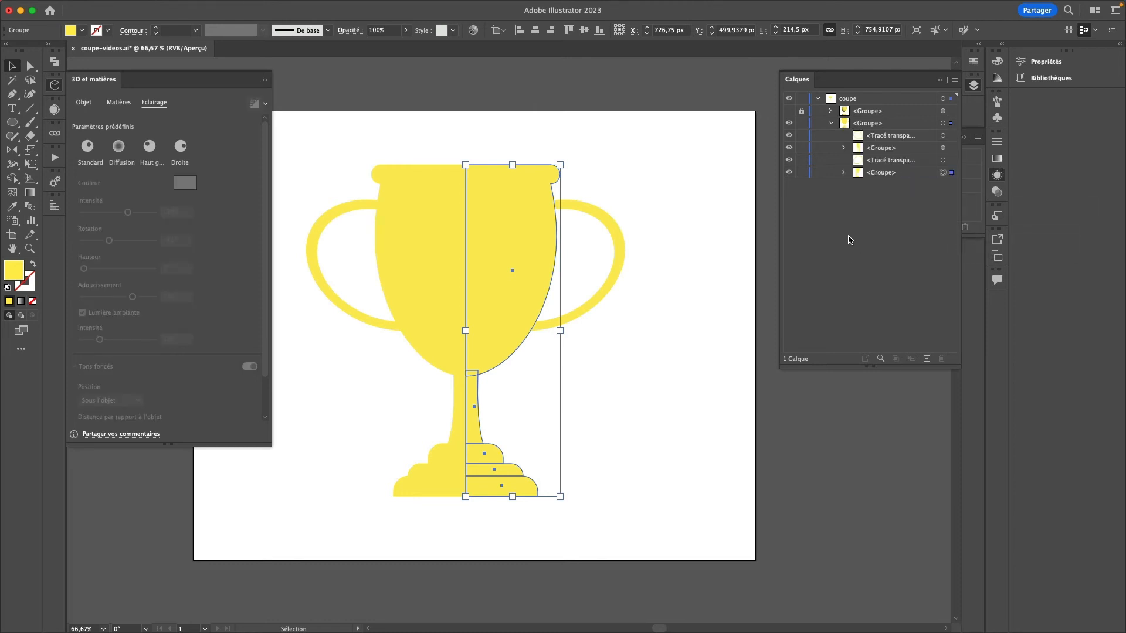
{"action": "left_click", "coordinate": [831, 123]}
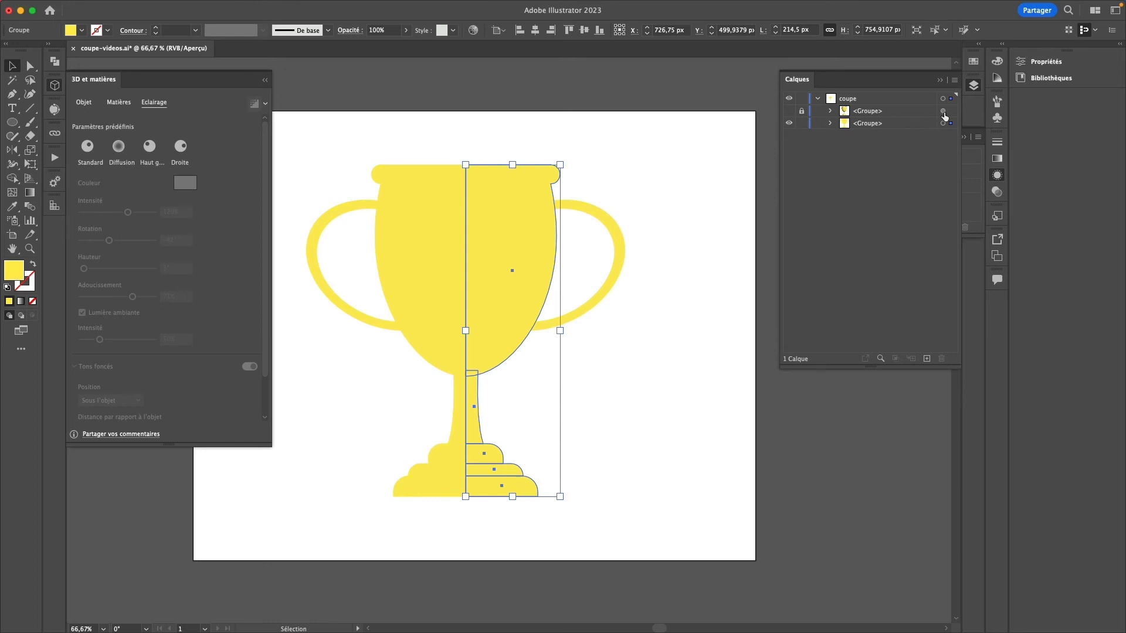
{"action": "left_click", "coordinate": [689, 174]}
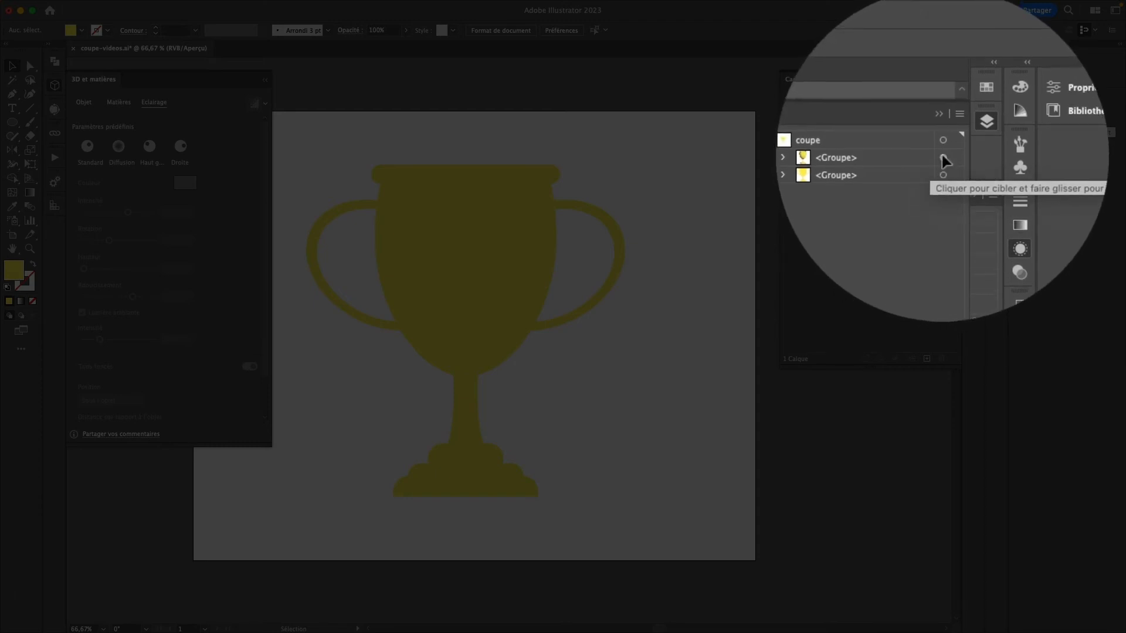
- Copy the hidden 3D cup's appearance onto the flat silhouette group and change its 3D type from Revolve to Inflate
{"action": "left_click_drag", "start_coordinate": [942, 158], "coordinate": [944, 172]}
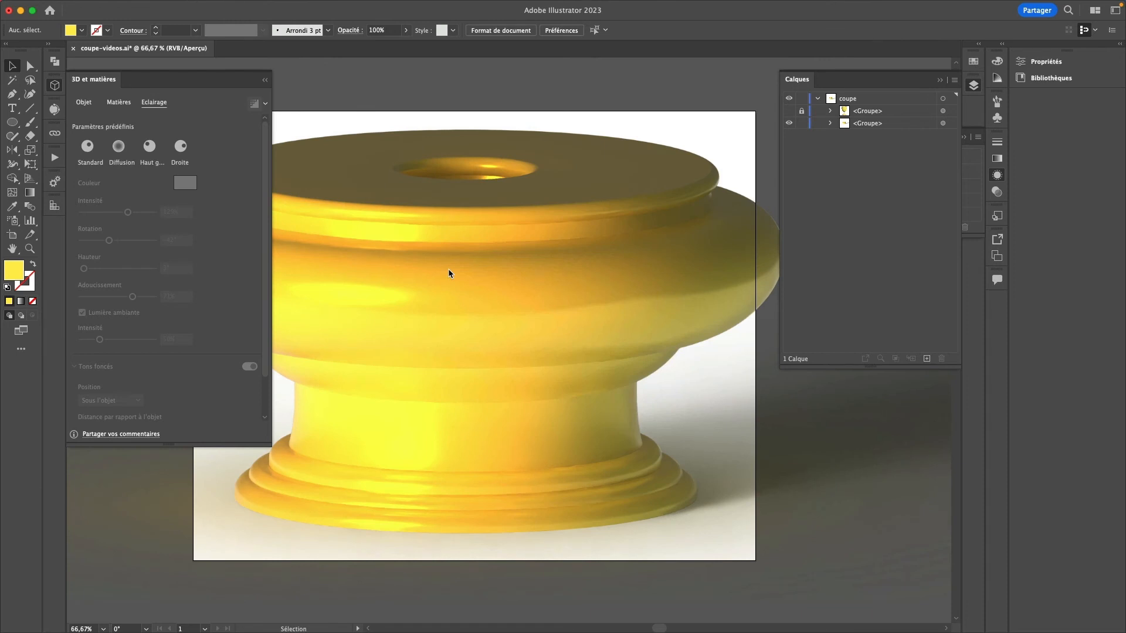
{"action": "left_click", "coordinate": [480, 273]}
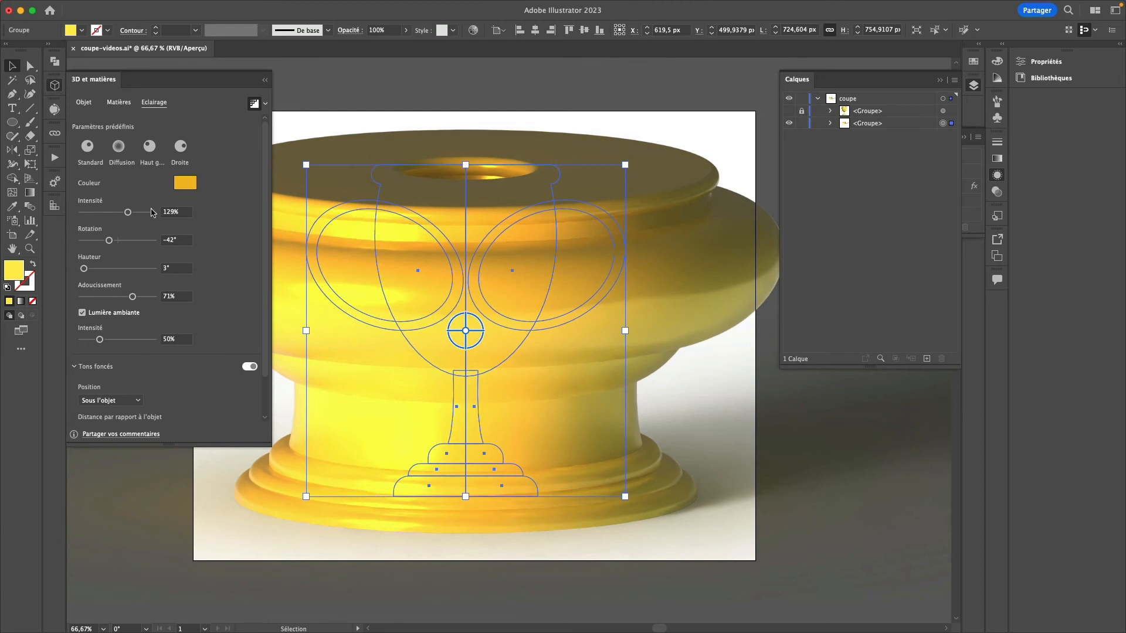
{"action": "left_click", "coordinate": [84, 104]}
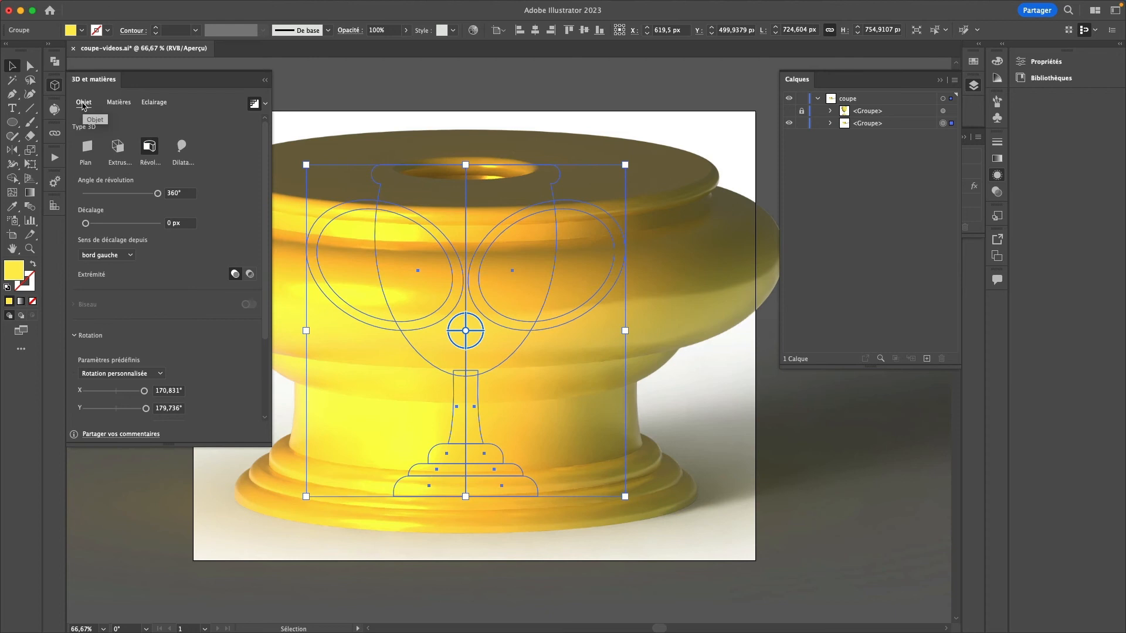
{"action": "left_click", "coordinate": [182, 148]}
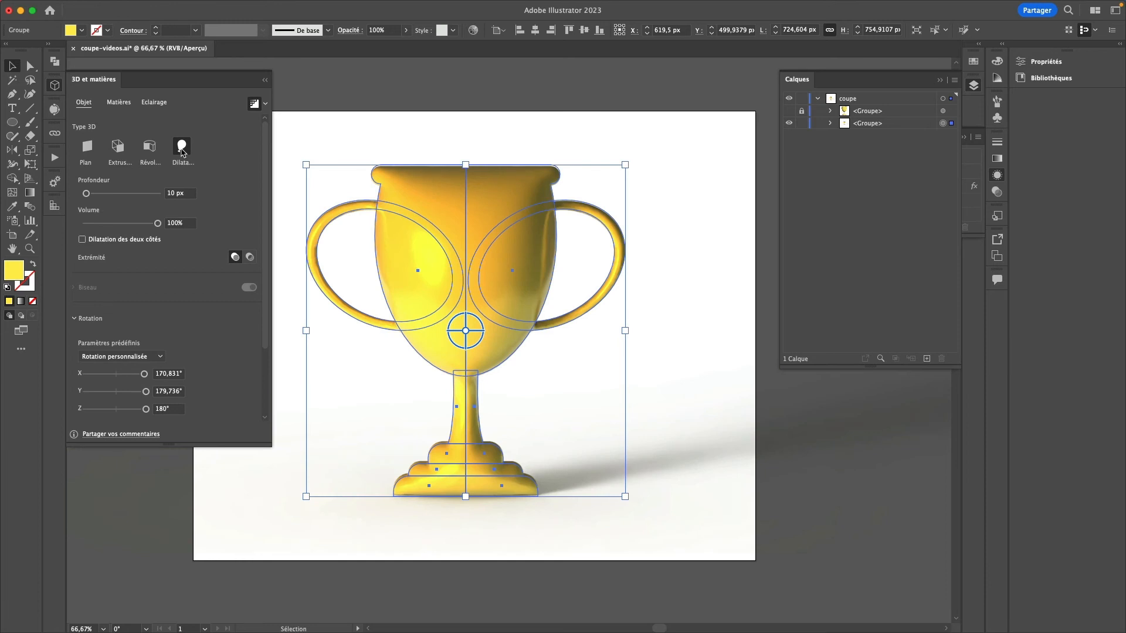
{"action": "left_click", "coordinate": [353, 139]}
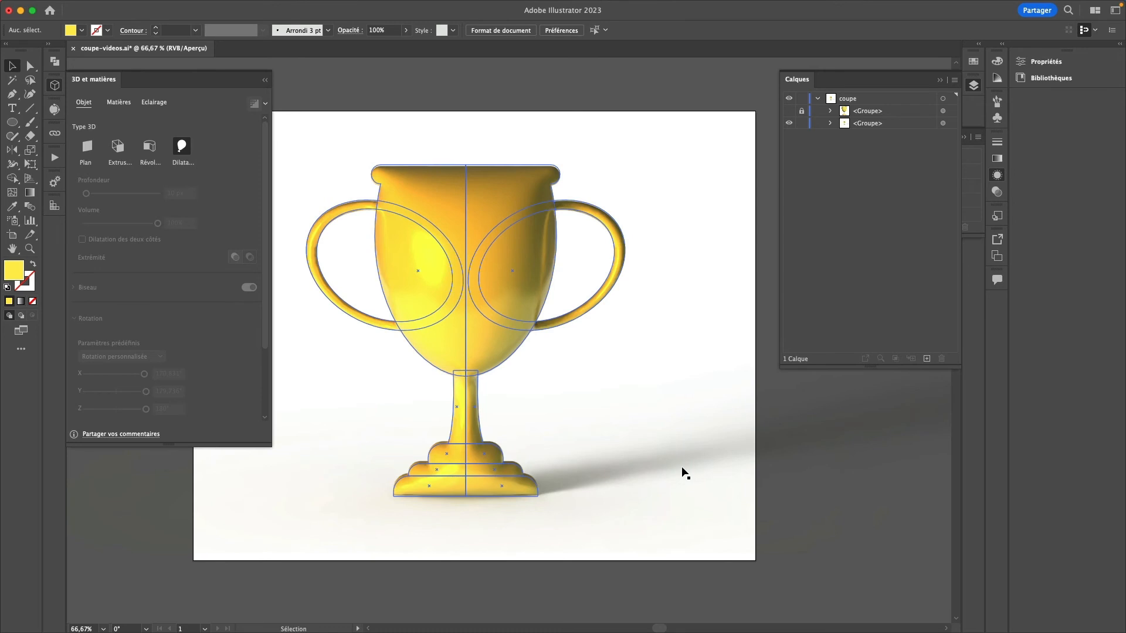
- Show the revolved 3D cup again and shift the inflated silhouette sideways so its handles sit centred behind the cup
{"action": "left_click", "coordinate": [733, 487]}
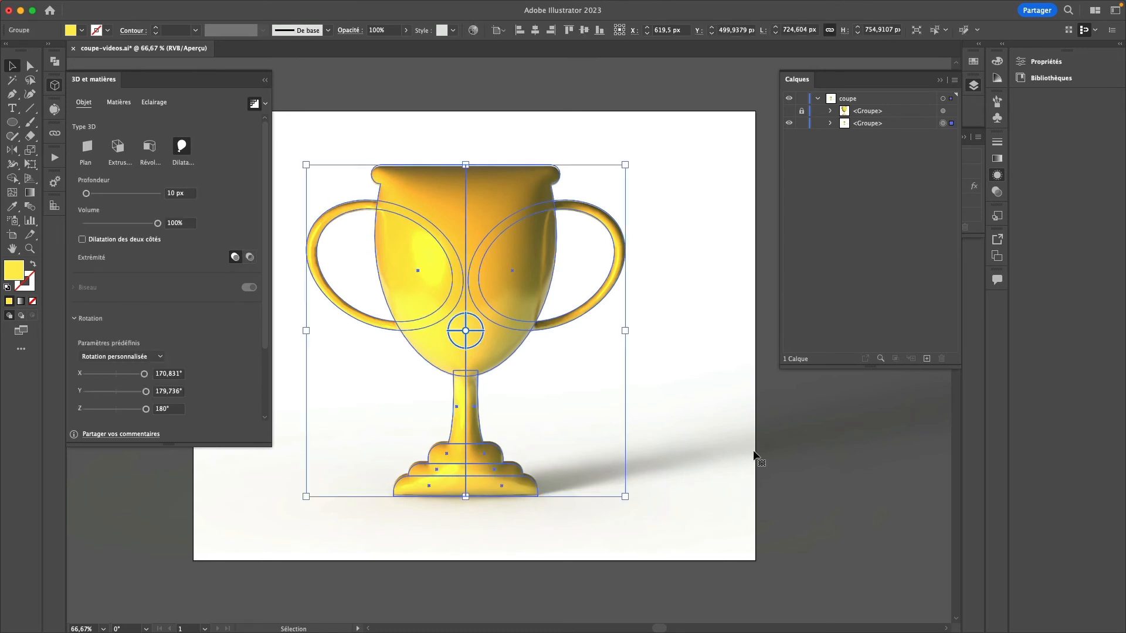
{"action": "left_click", "coordinate": [788, 110]}
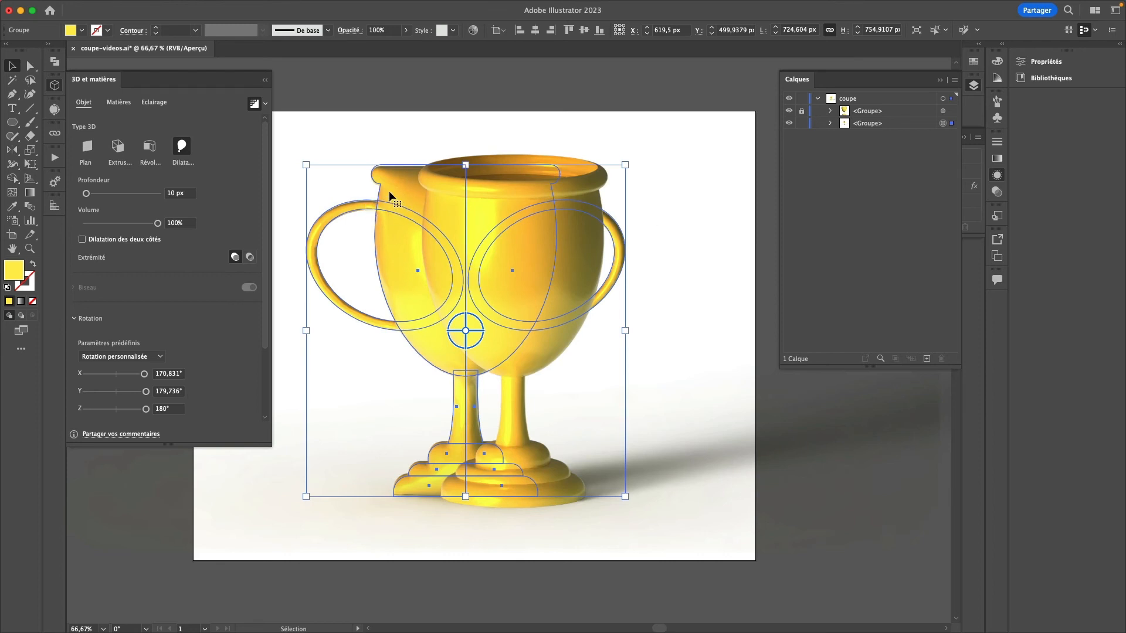
{"action": "left_click_drag", "start_coordinate": [388, 191], "coordinate": [437, 194]}
{"action": "left_click", "coordinate": [699, 145]}
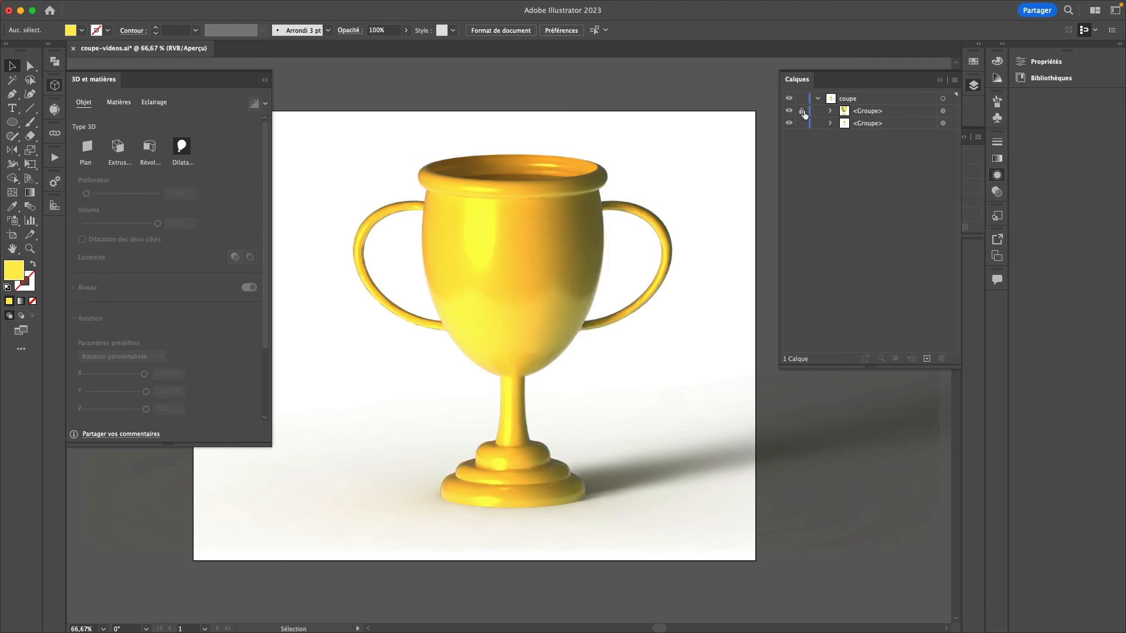
- Unlock the revolved cup group and compare its lighting and shadow settings with those of the inflated group
{"action": "left_click", "coordinate": [942, 111]}
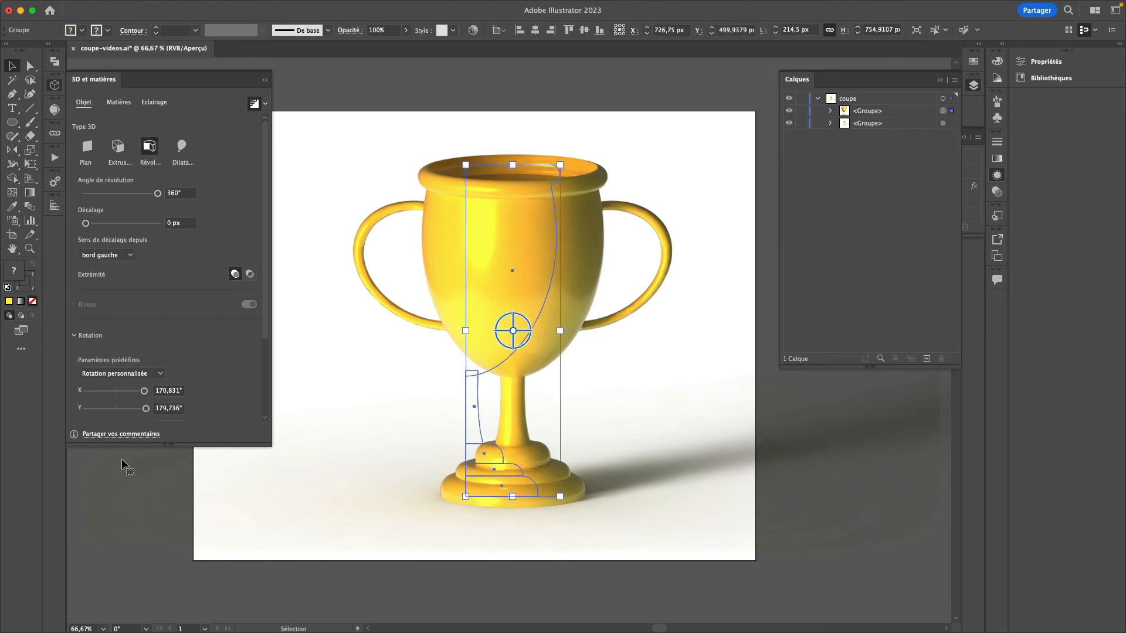
{"action": "left_click", "coordinate": [154, 102]}
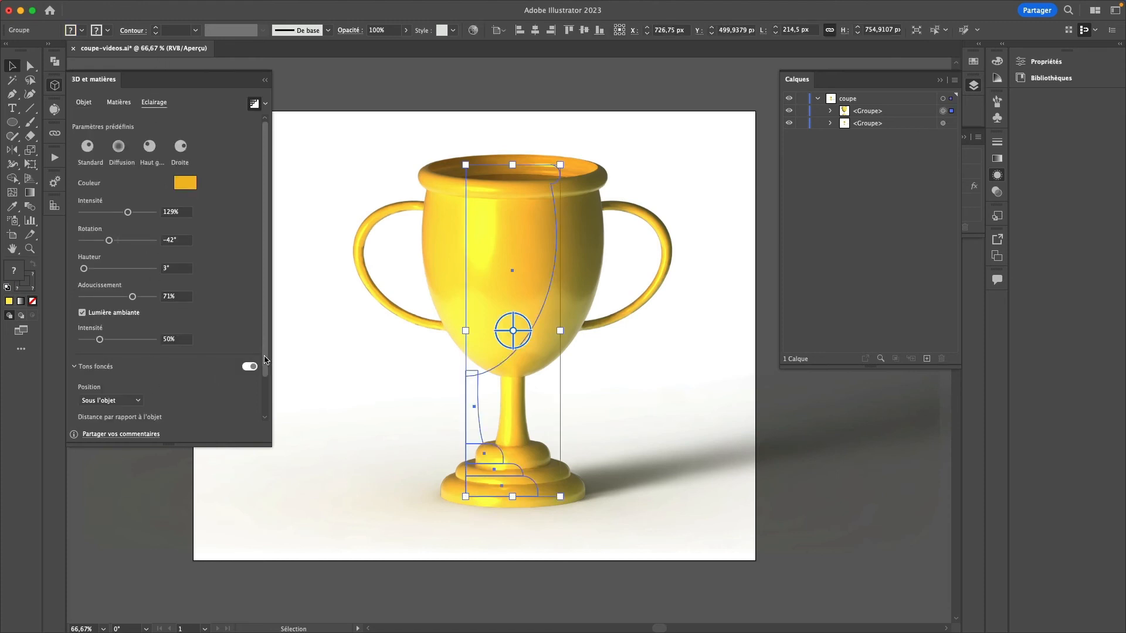
{"action": "scroll", "coordinate": [264, 359], "scroll_direction": "down", "scroll_amount": 2}
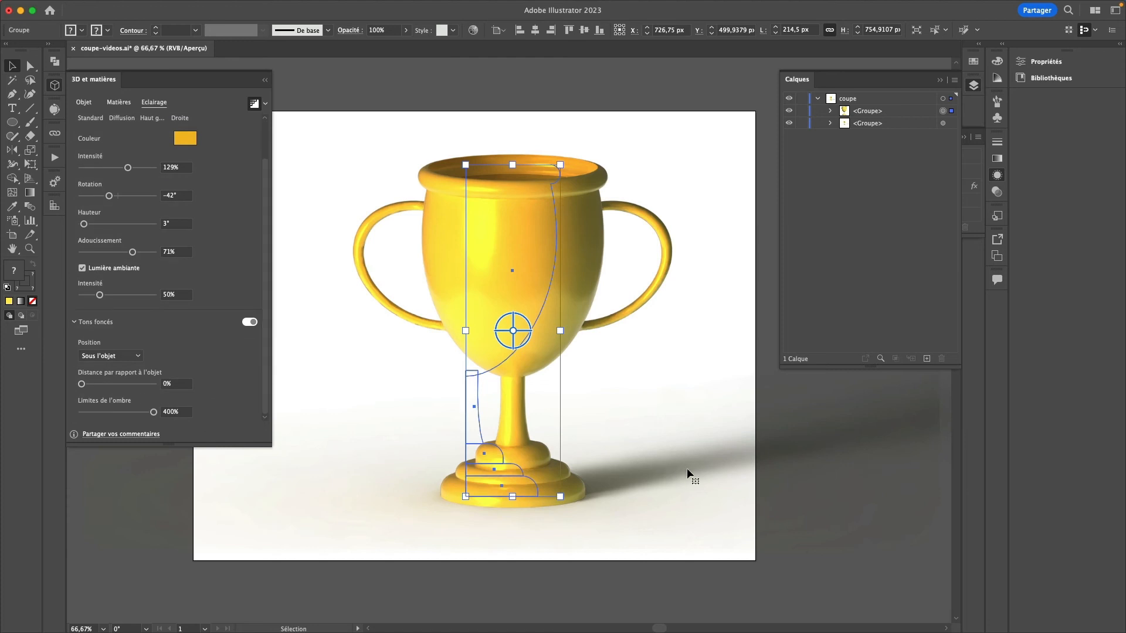
{"action": "left_click", "coordinate": [951, 123]}
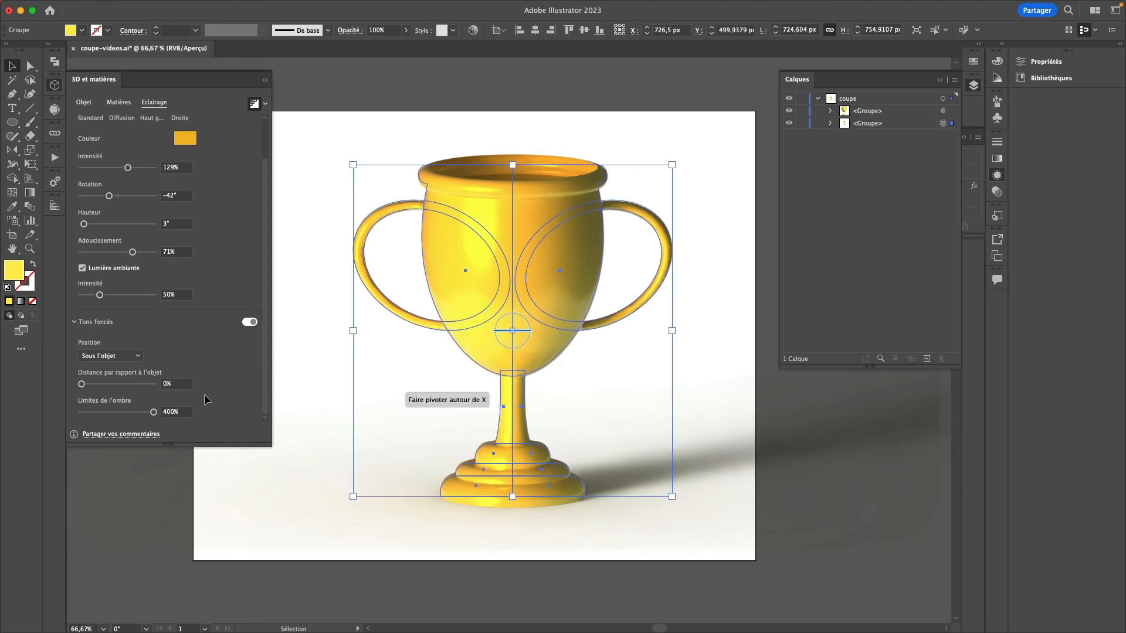
{"action": "left_click", "coordinate": [503, 414]}
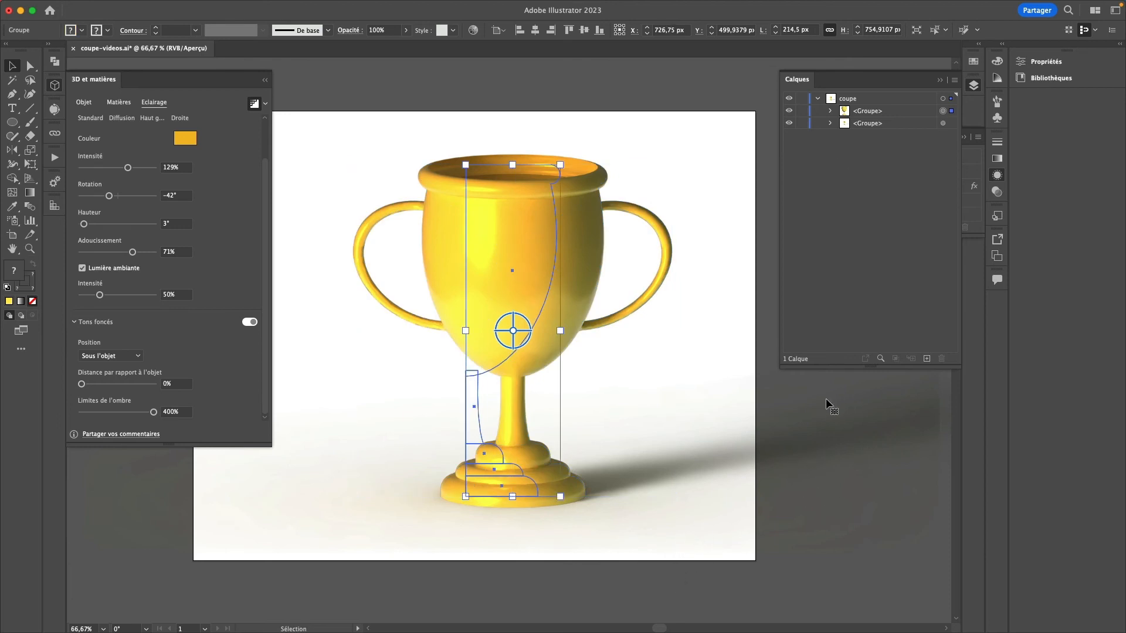
{"action": "left_click", "coordinate": [717, 374]}
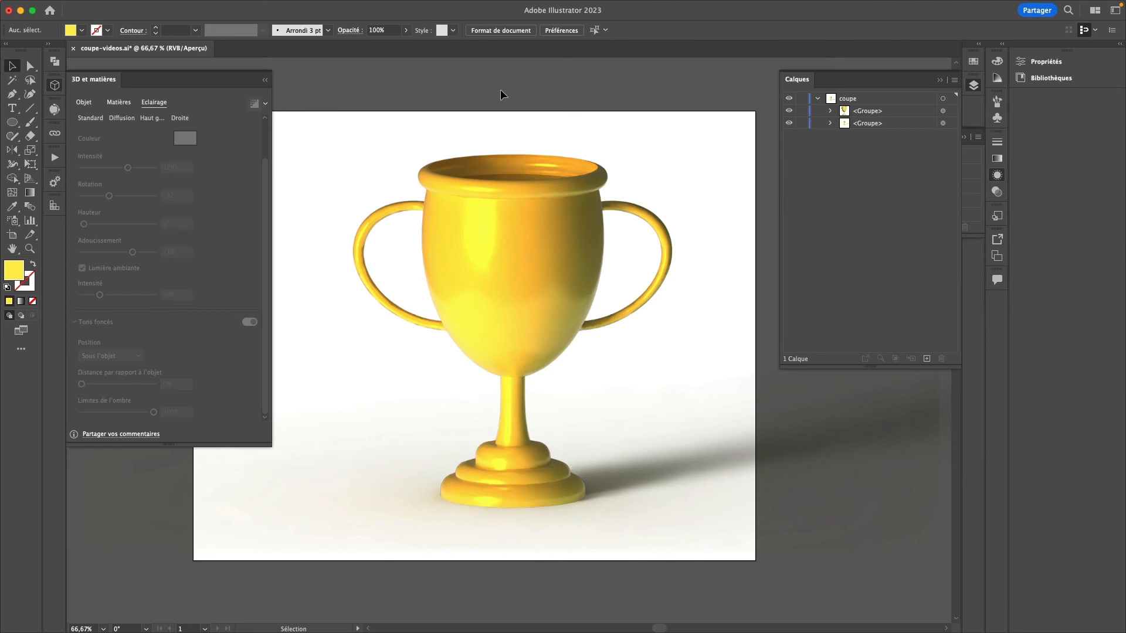
- Close the 3D settings and move both cup groups together horizontally to X 659.5 px, nearer the artboard's centre
{"action": "left_click", "coordinate": [265, 77]}
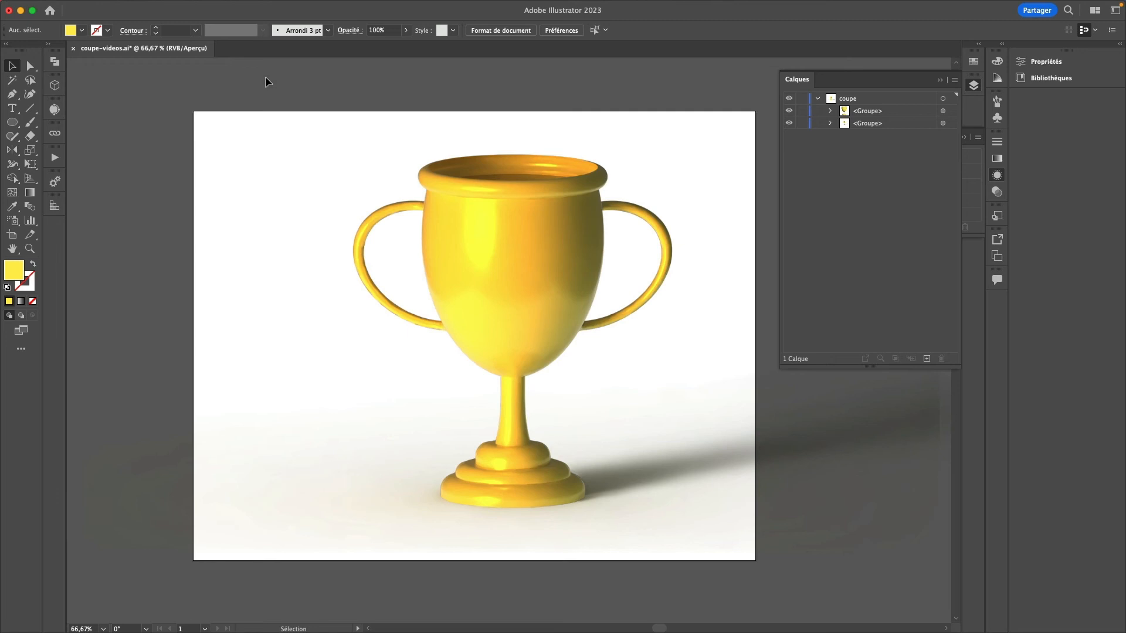
{"action": "left_click_drag", "start_coordinate": [271, 123], "coordinate": [748, 545]}
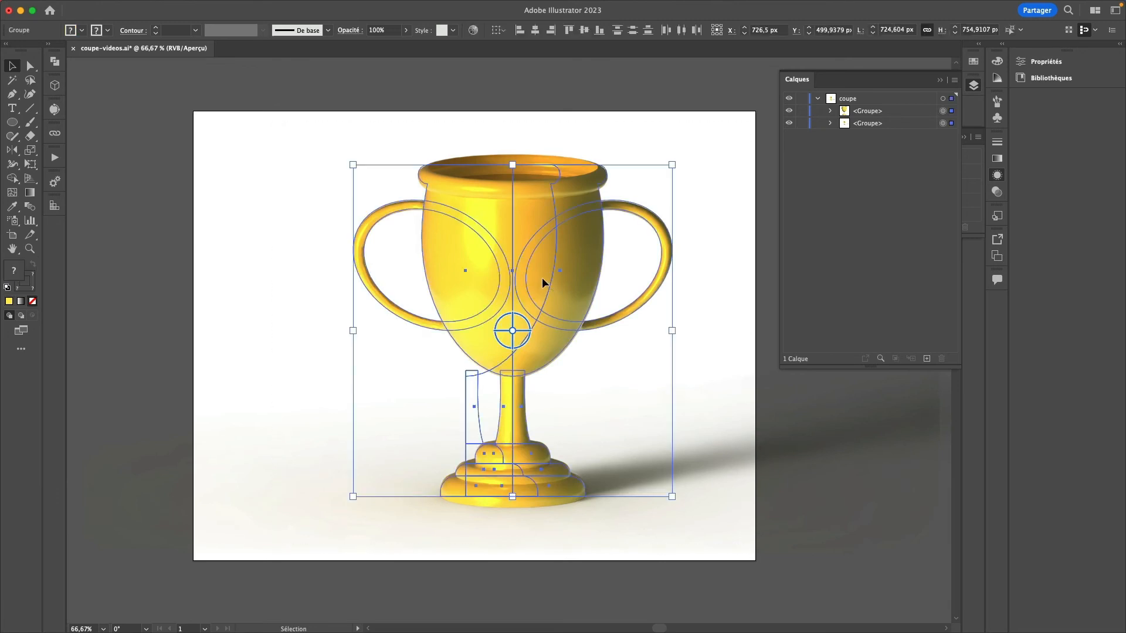
{"action": "left_click_drag", "start_coordinate": [542, 277], "coordinate": [511, 280]}
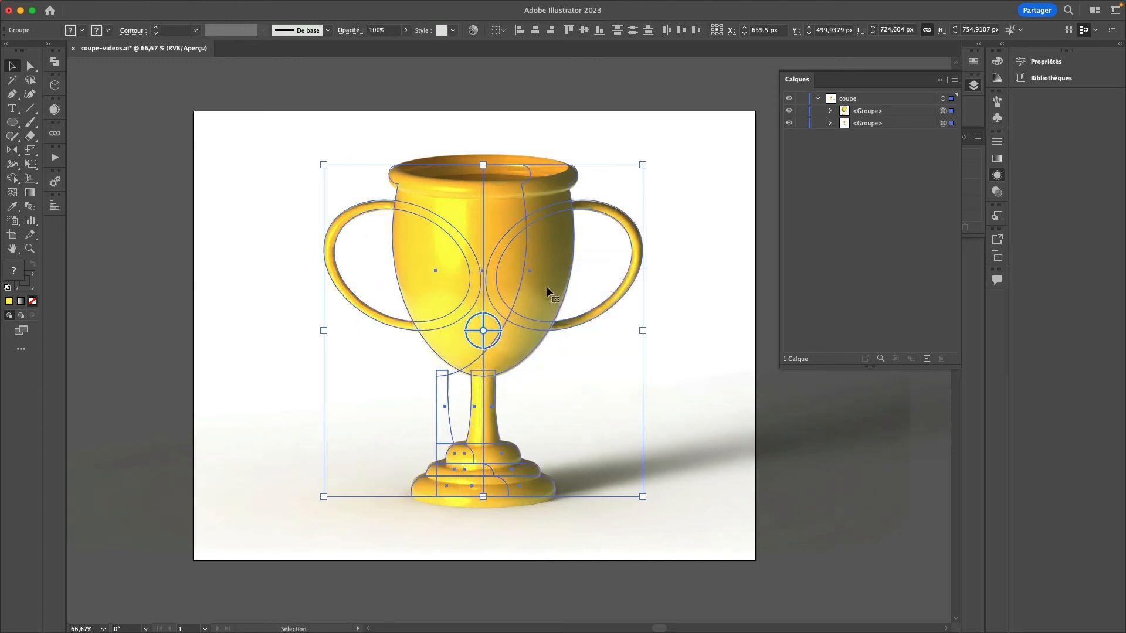
- Lock the coupe layer and add a new layer beneath it named background
{"action": "left_click", "coordinate": [817, 99]}
{"action": "left_click", "coordinate": [801, 99]}
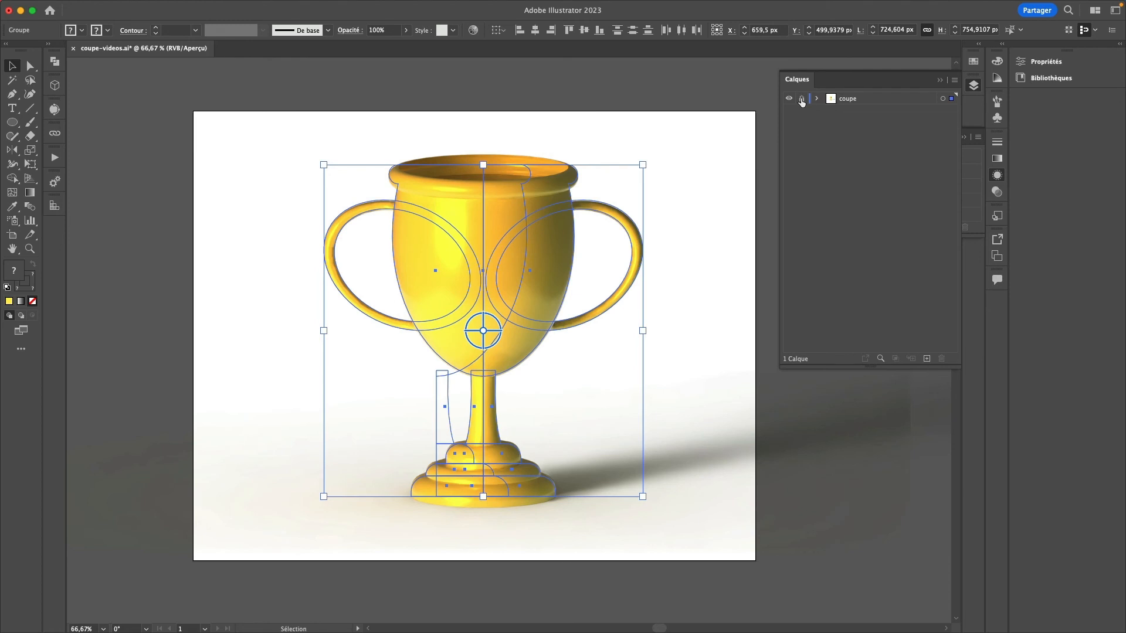
{"action": "left_click", "coordinate": [927, 358]}
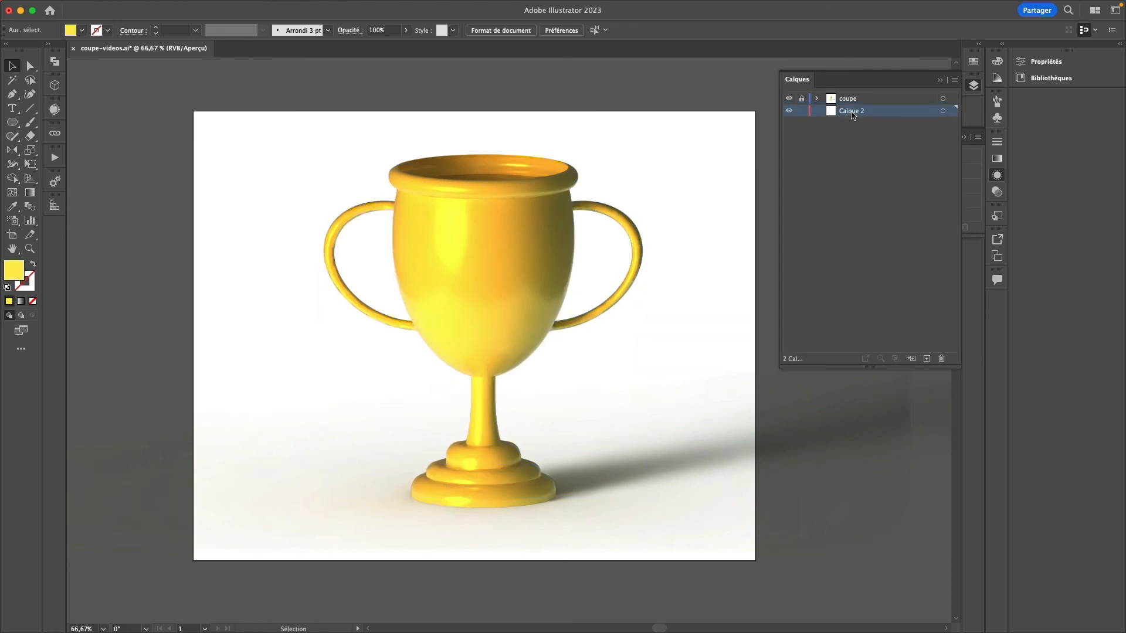
{"action": "double_click", "coordinate": [851, 111]}
{"action": "type", "text": "background"}
{"action": "key", "text": "Return"}
- Draw a 1280 × 1024 px rectangle covering the artboard on the background layer and give it a gradient fill
{"action": "key", "text": "m"}
{"action": "left_click_drag", "start_coordinate": [196, 110], "coordinate": [756, 508]}
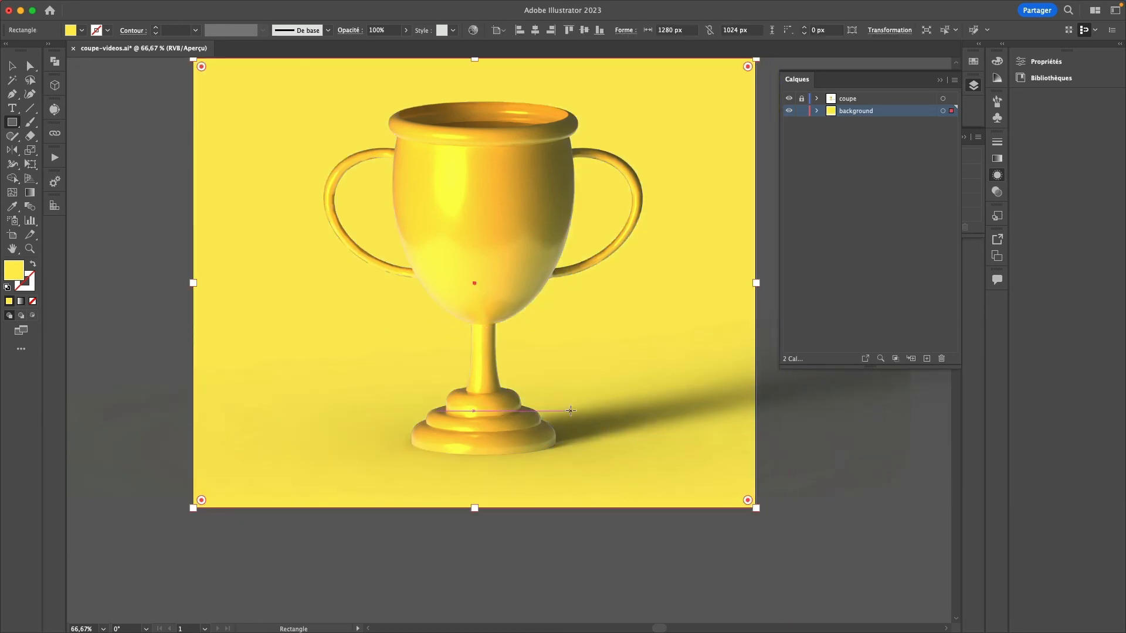
{"action": "key", "text": "period"}
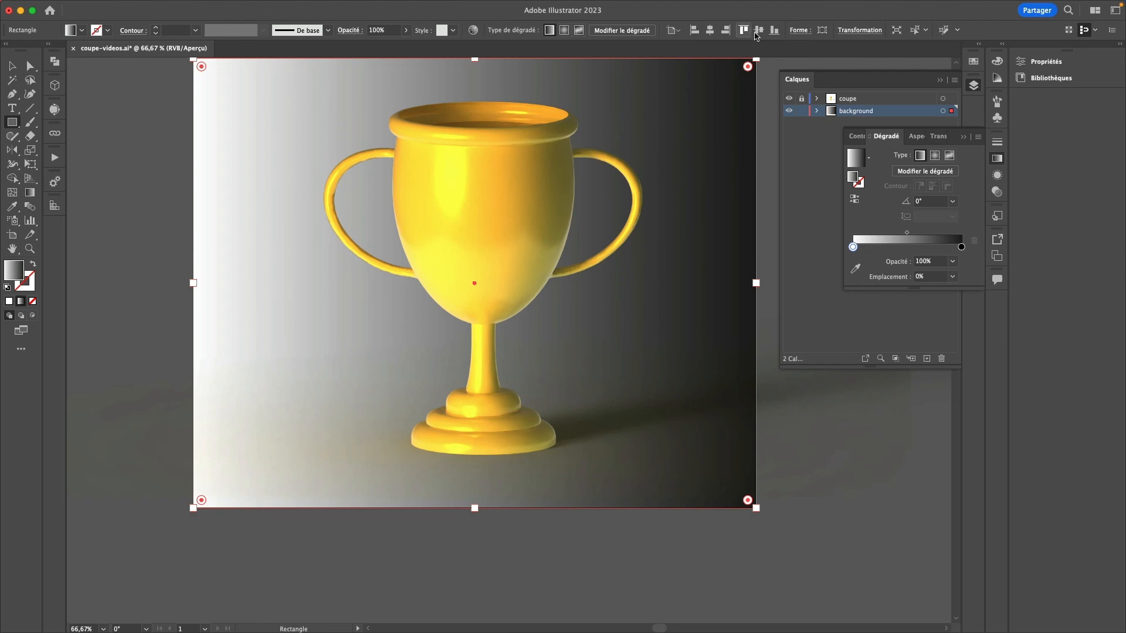
- Recolour the background gradient from an off-white start to a beige end using saved swatches, and make it radial
{"action": "left_click", "coordinate": [973, 62]}
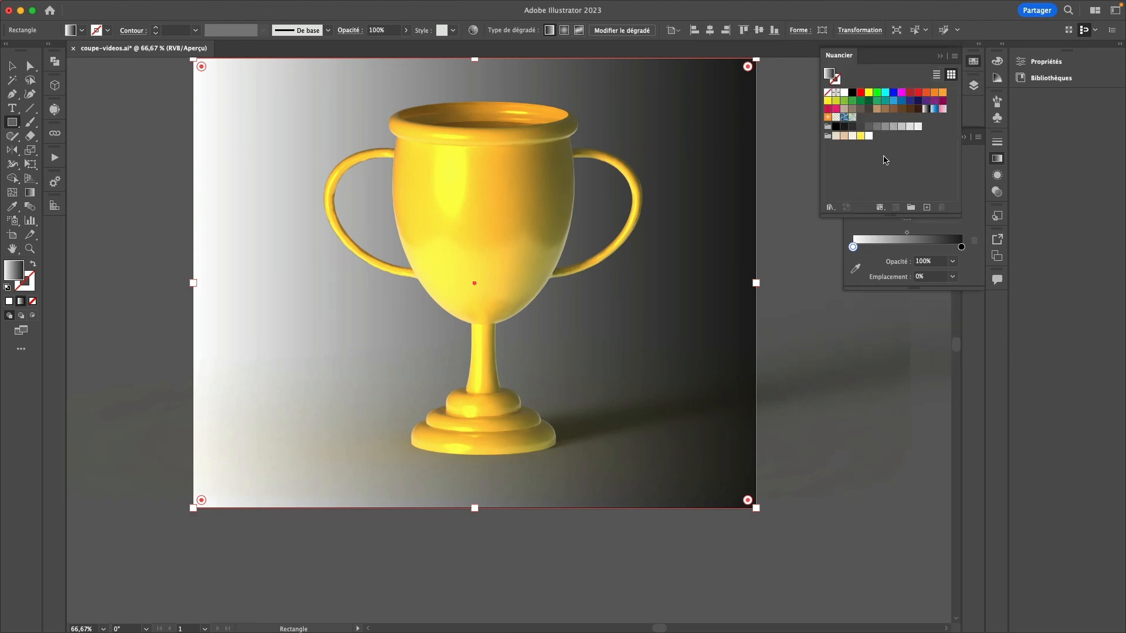
{"action": "left_click_drag", "start_coordinate": [835, 139], "coordinate": [960, 247]}
{"action": "left_click_drag", "start_coordinate": [849, 138], "coordinate": [853, 247]}
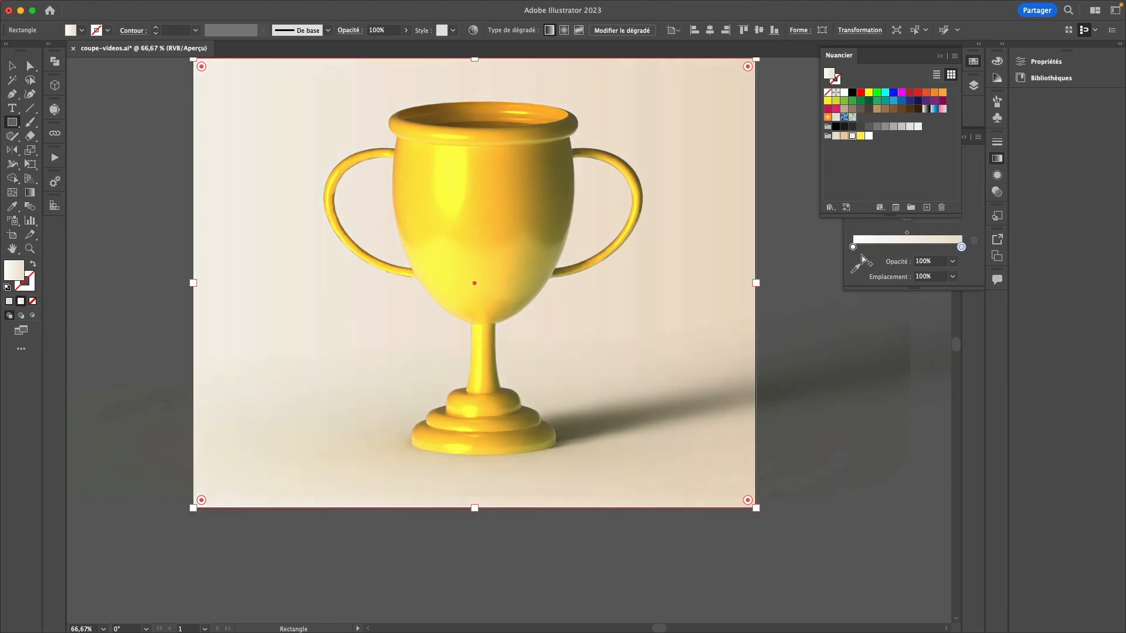
{"action": "left_click", "coordinate": [972, 182]}
{"action": "left_click", "coordinate": [935, 157]}
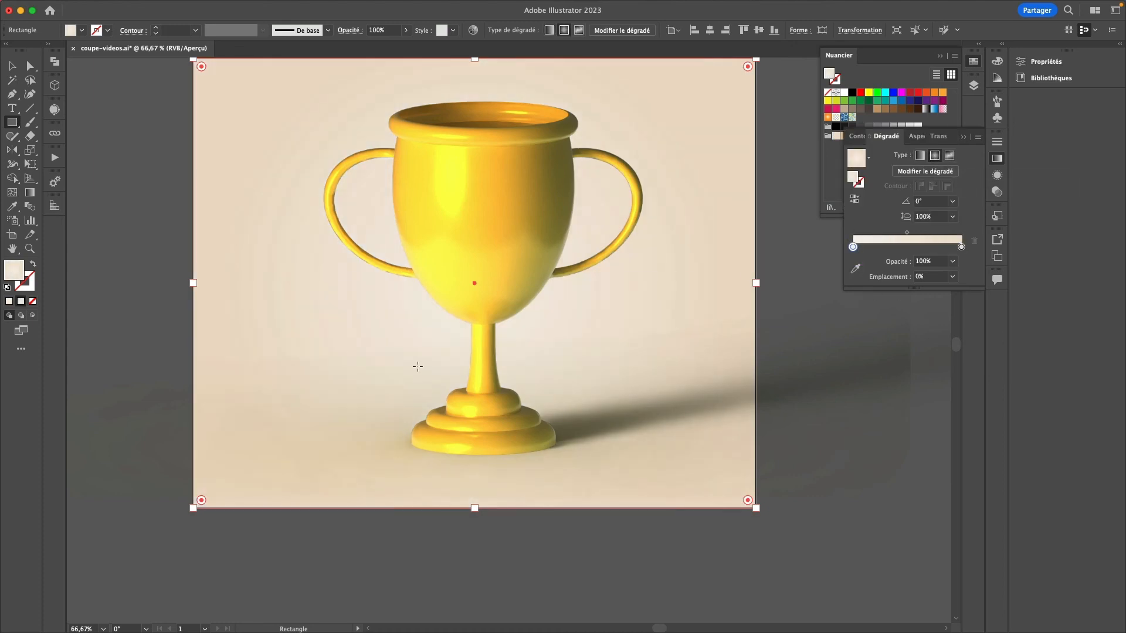
- Flatten the radial gradient to a 73.9562% aspect ratio and stretch it horizontally beyond the artboard's edges
{"action": "key", "text": "g"}
{"action": "scroll", "coordinate": [477, 205], "scroll_direction": "up", "scroll_amount": 3}
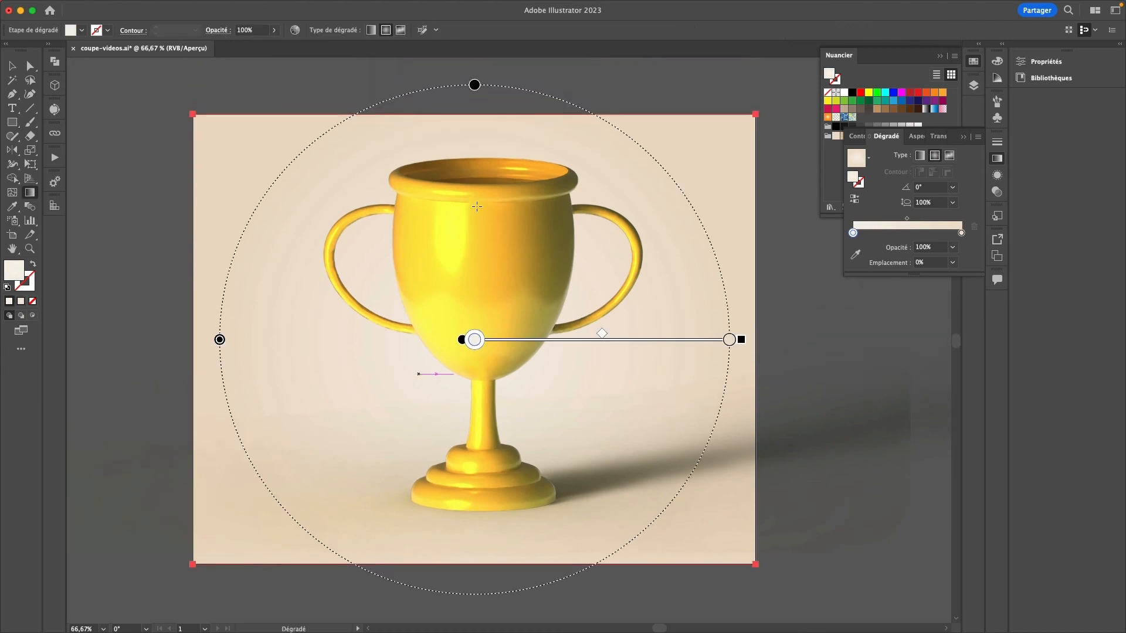
{"action": "left_click_drag", "start_coordinate": [473, 106], "coordinate": [474, 173]}
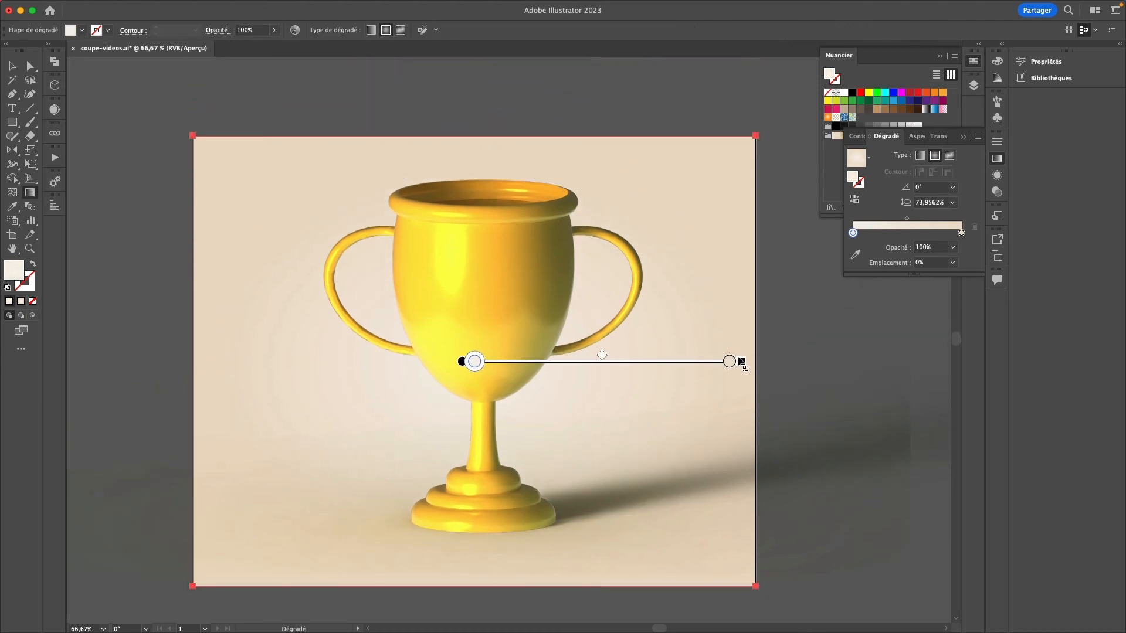
{"action": "left_click_drag", "start_coordinate": [741, 362], "coordinate": [831, 361]}
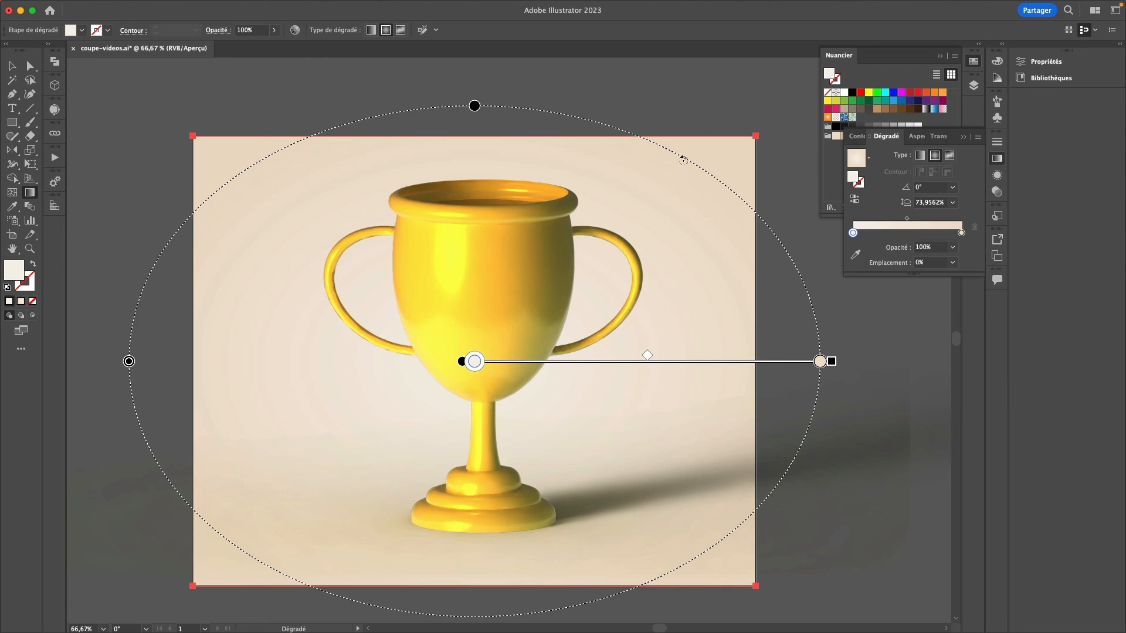
- Rotate the background gradient to 19.3364°, shift its midpoint slightly outward, and deselect the rectangle
{"action": "left_click_drag", "start_coordinate": [683, 160], "coordinate": [607, 97]}
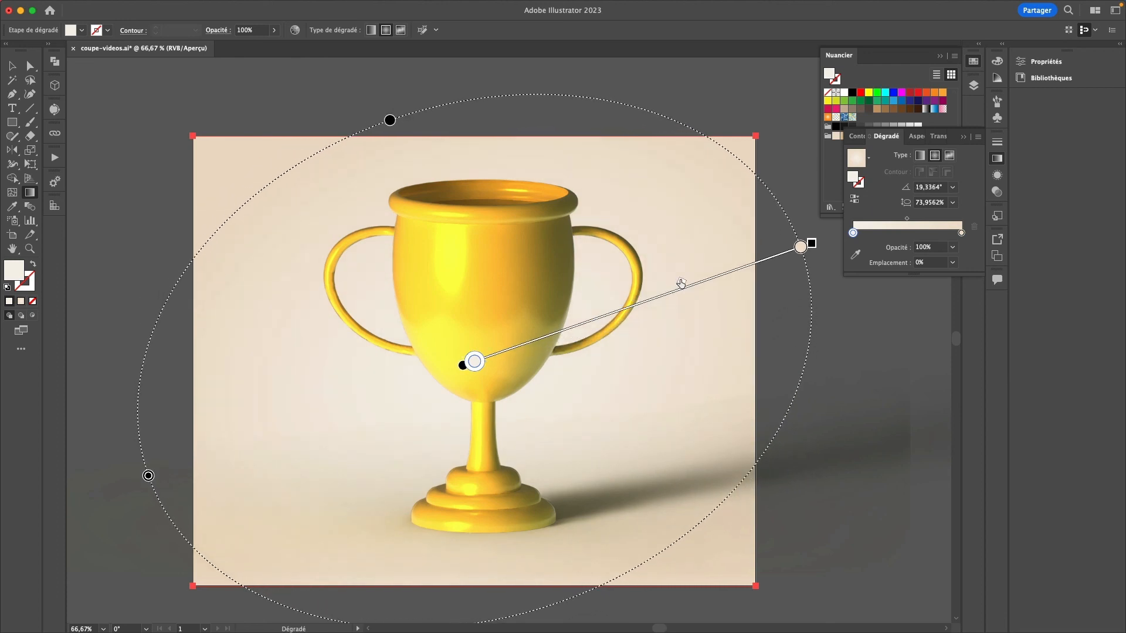
{"action": "left_click_drag", "start_coordinate": [816, 235], "coordinate": [831, 229]}
{"action": "key", "text": "v"}
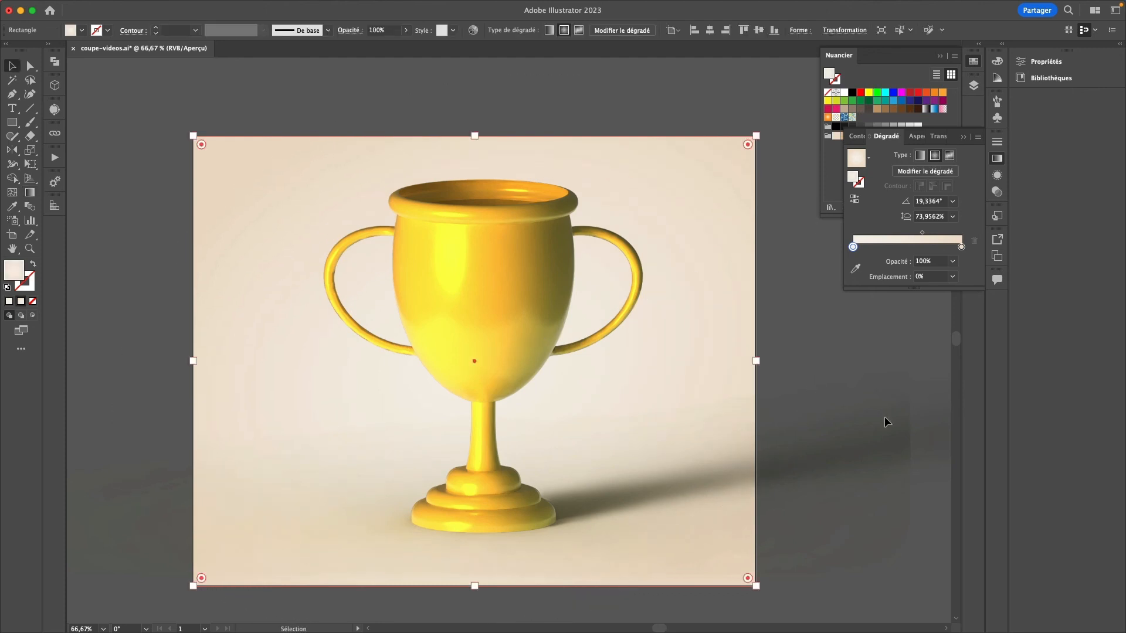
{"action": "left_click", "coordinate": [855, 361]}
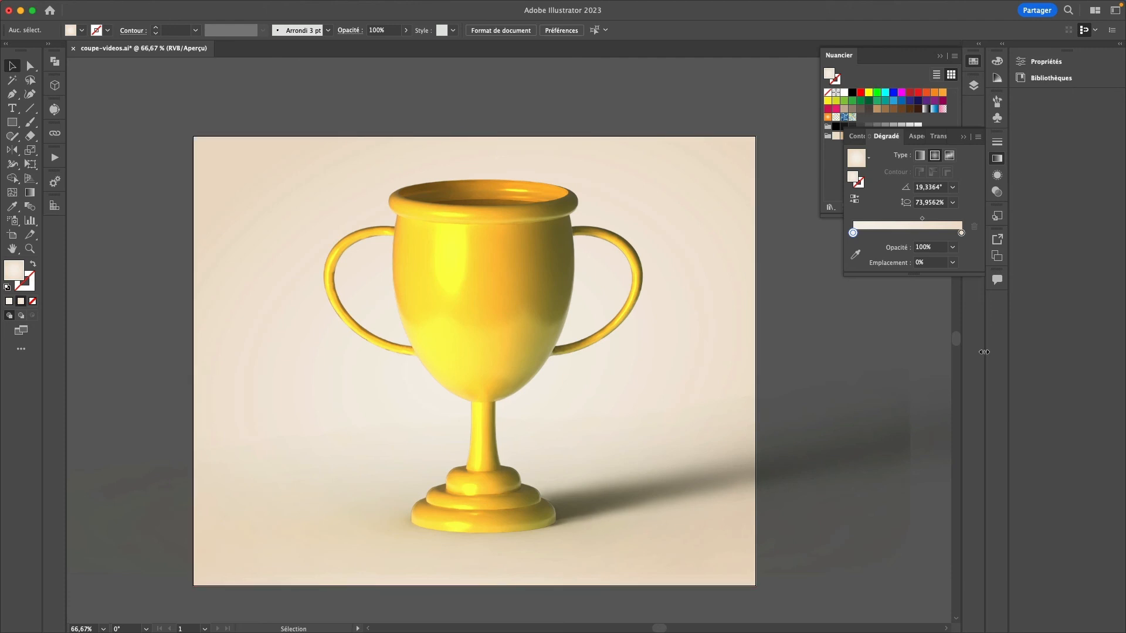
- Unlock the coupe layer and draw a wide ellipse across the lower half of the cup, above its top group
{"action": "left_click", "coordinate": [974, 87]}
{"action": "left_click", "coordinate": [801, 112]}
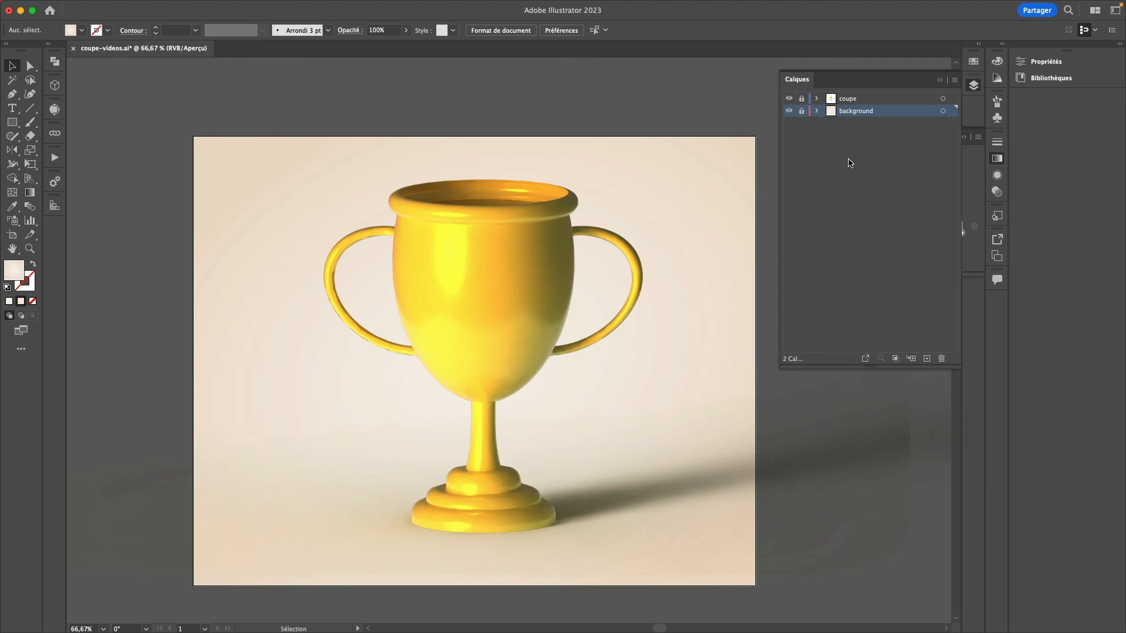
{"action": "left_click", "coordinate": [816, 99]}
{"action": "left_click", "coordinate": [799, 98]}
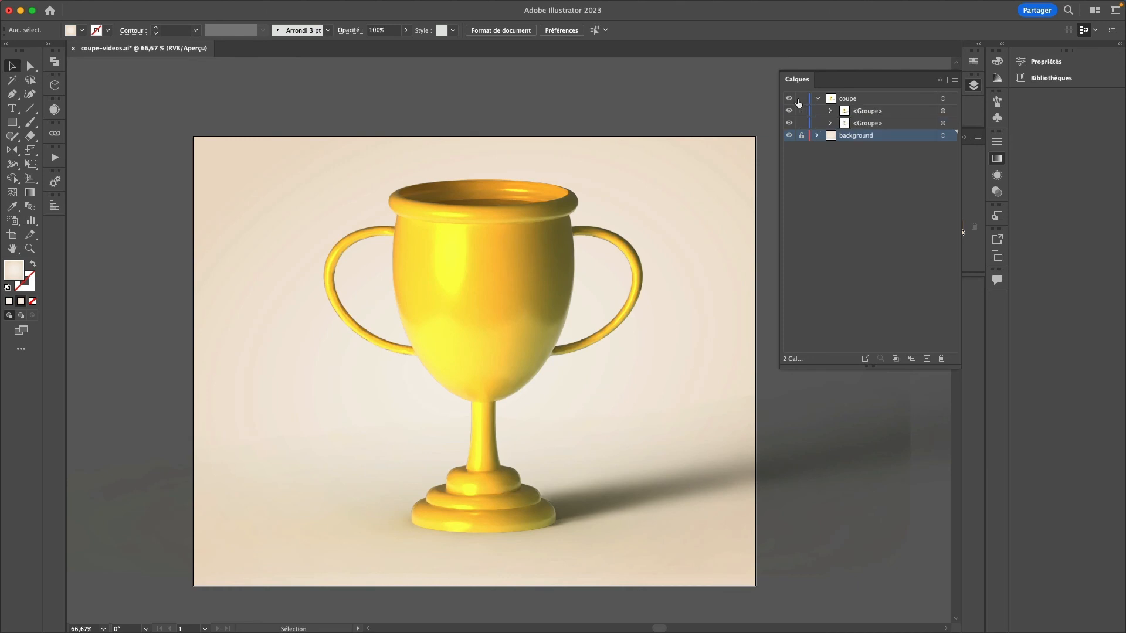
{"action": "left_click", "coordinate": [870, 112]}
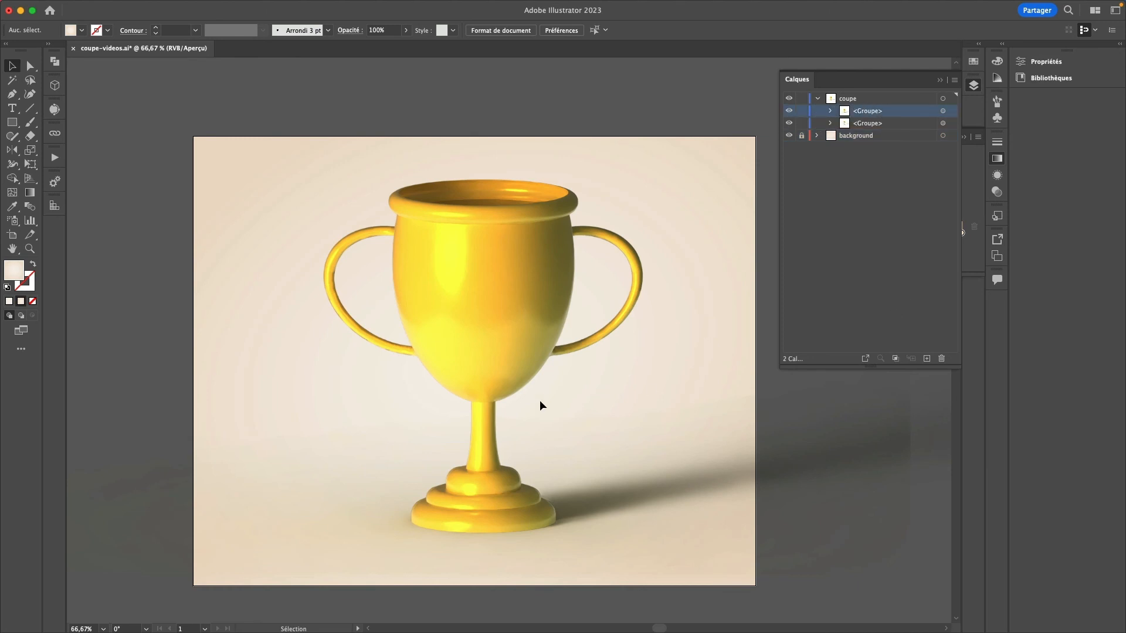
{"action": "key", "text": "l"}
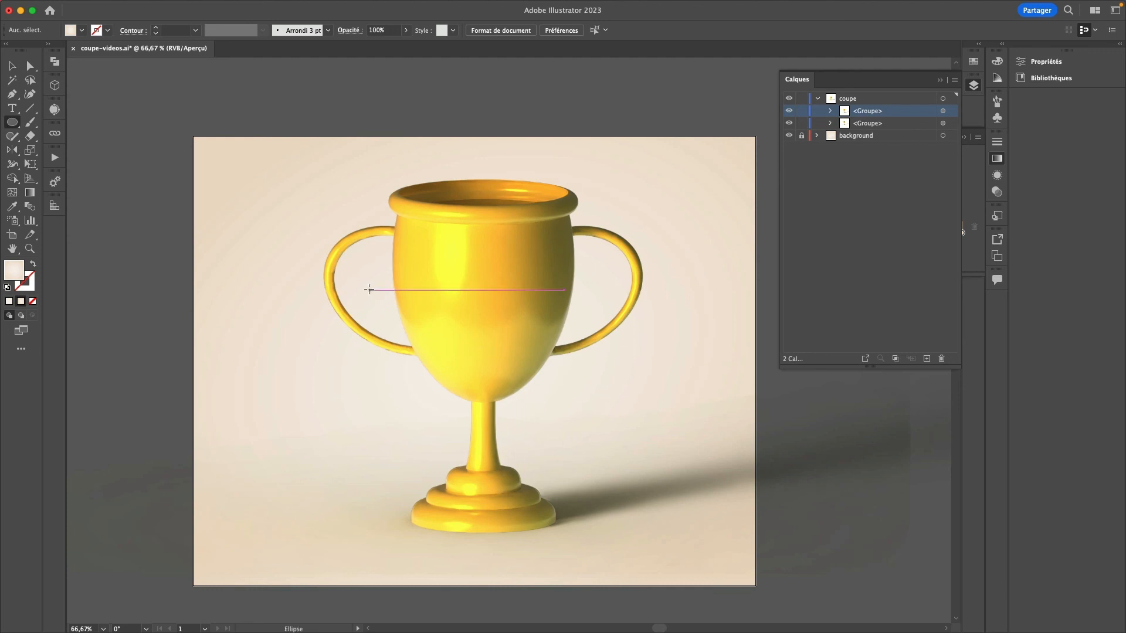
{"action": "left_click_drag", "start_coordinate": [371, 291], "coordinate": [697, 467]}
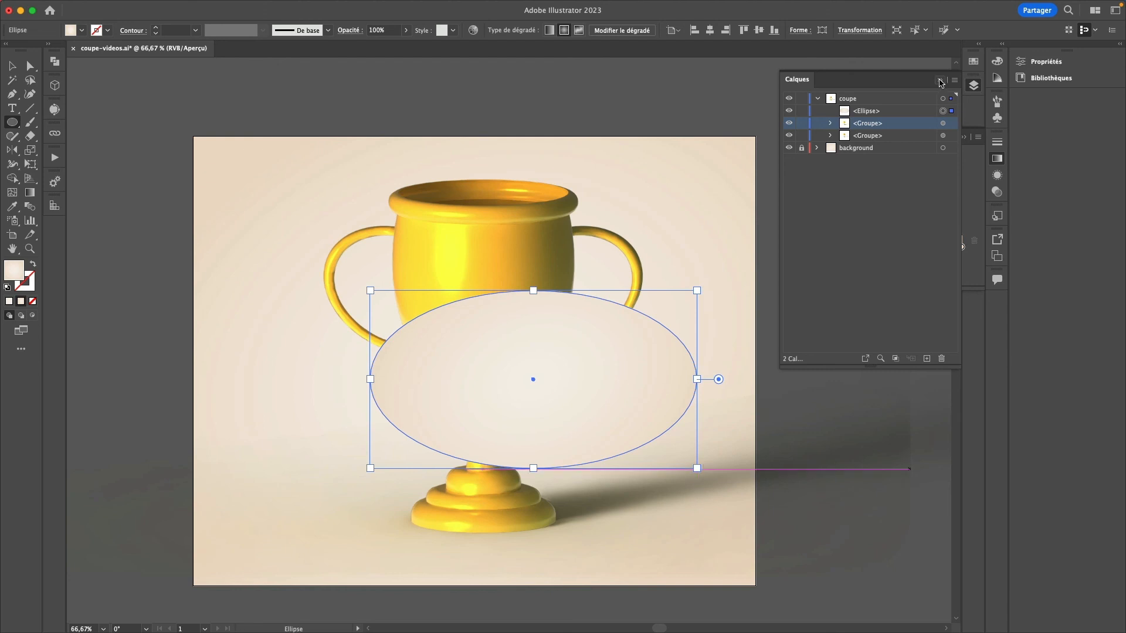
- Recolour the ellipse's radial gradient with the saved orange-beige swatch at the start and white (FFFFFF) at the end
{"action": "left_click", "coordinate": [973, 61]}
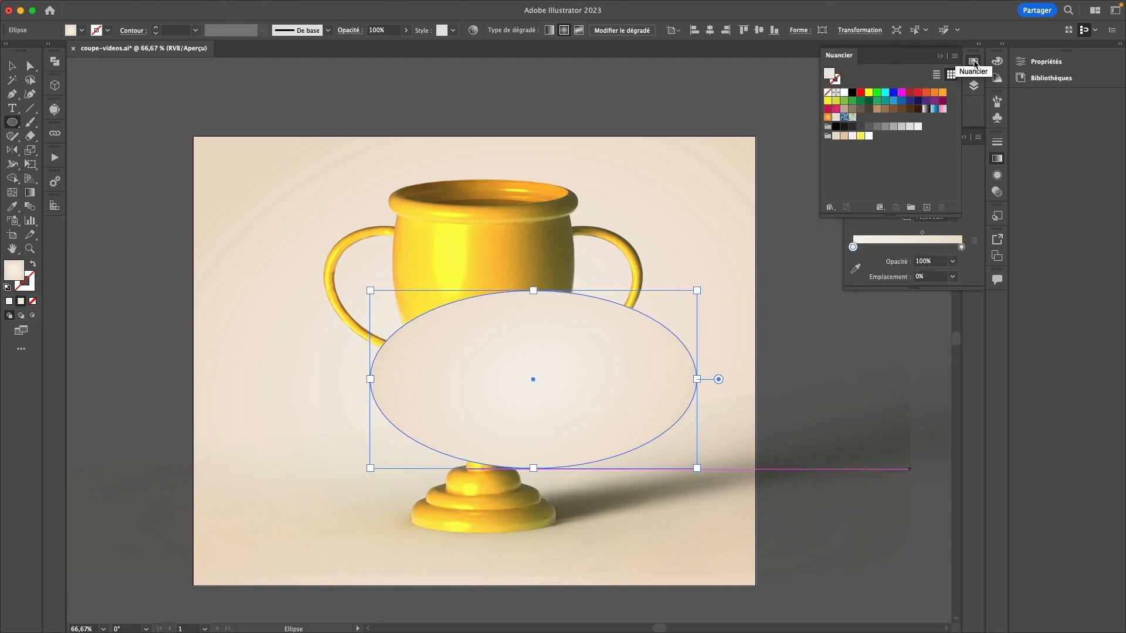
{"action": "left_click", "coordinate": [844, 137]}
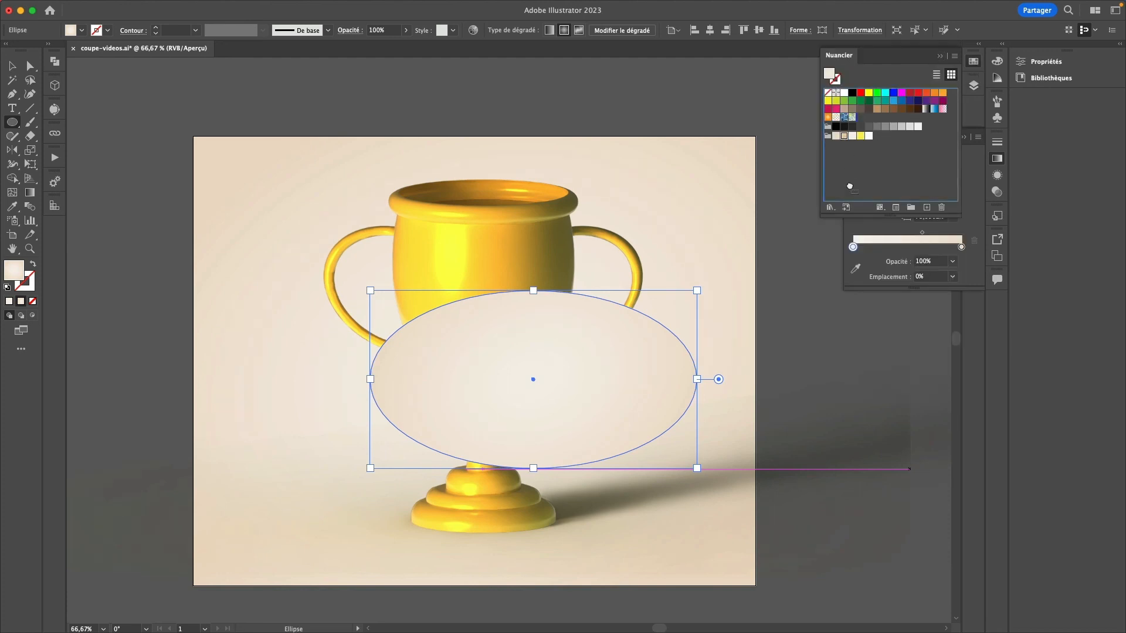
{"action": "left_click_drag", "start_coordinate": [854, 222], "coordinate": [853, 249]}
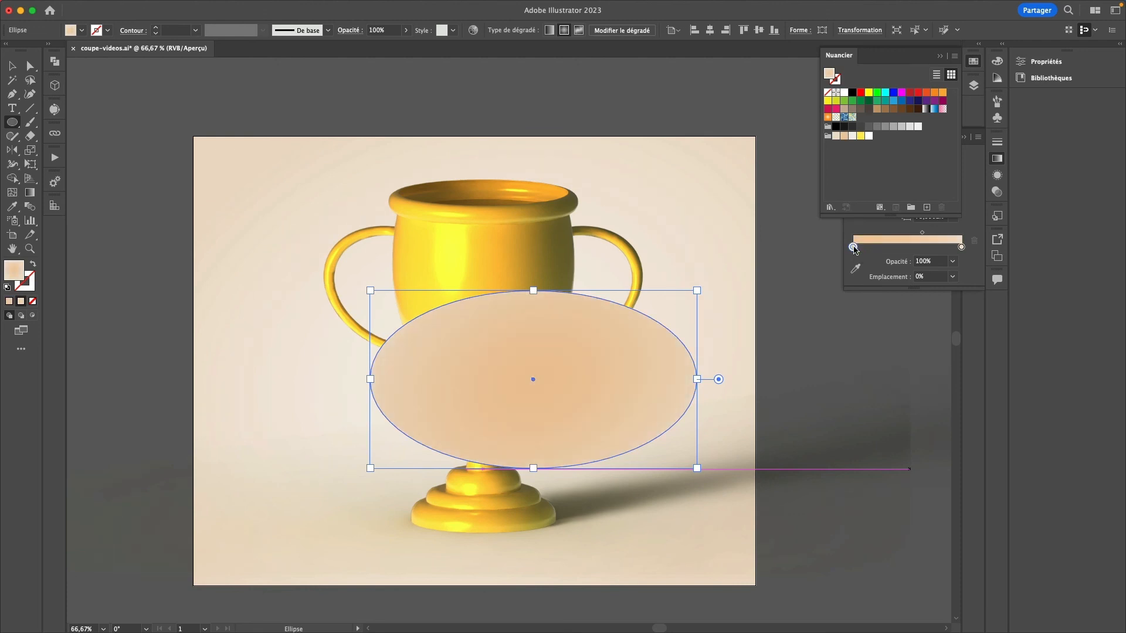
{"action": "left_click", "coordinate": [961, 247]}
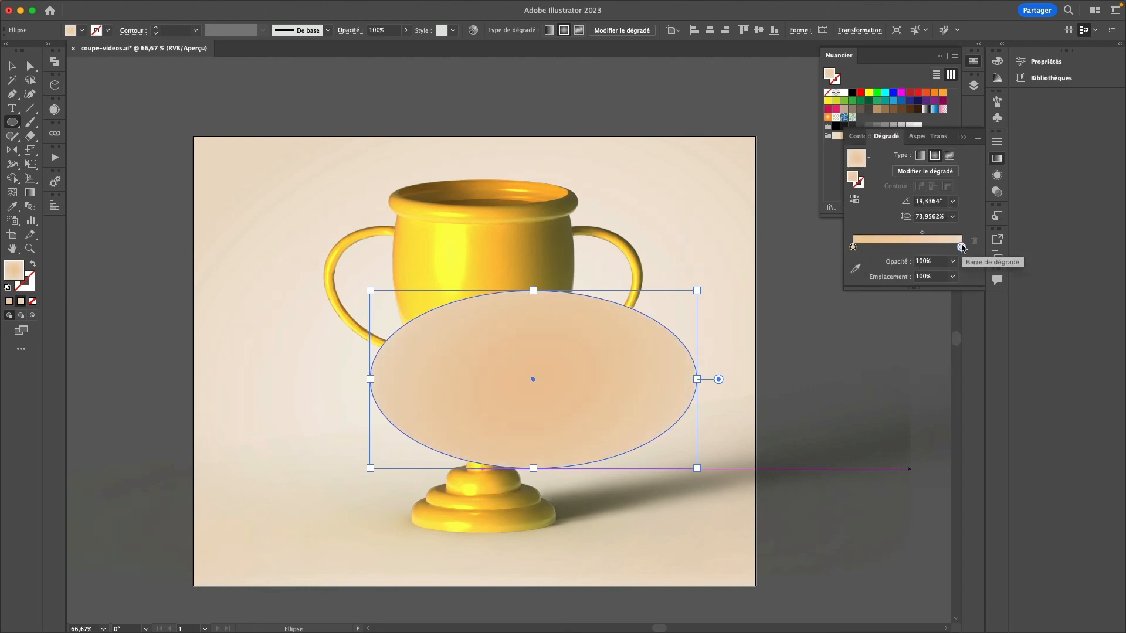
{"action": "double_click", "coordinate": [961, 247]}
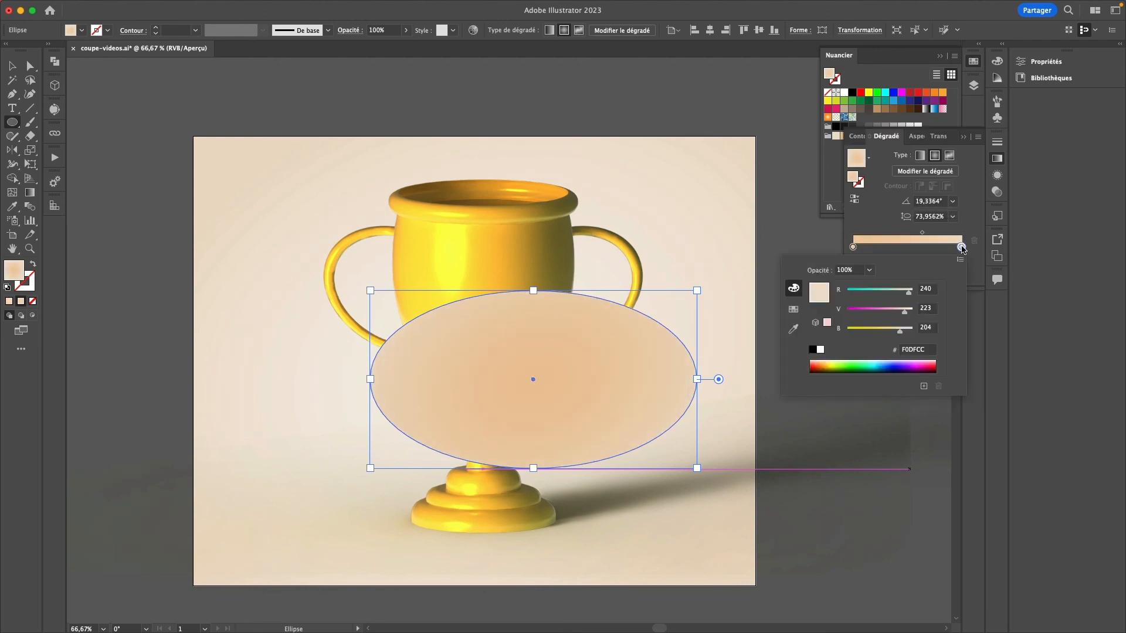
{"action": "left_click", "coordinate": [820, 350]}
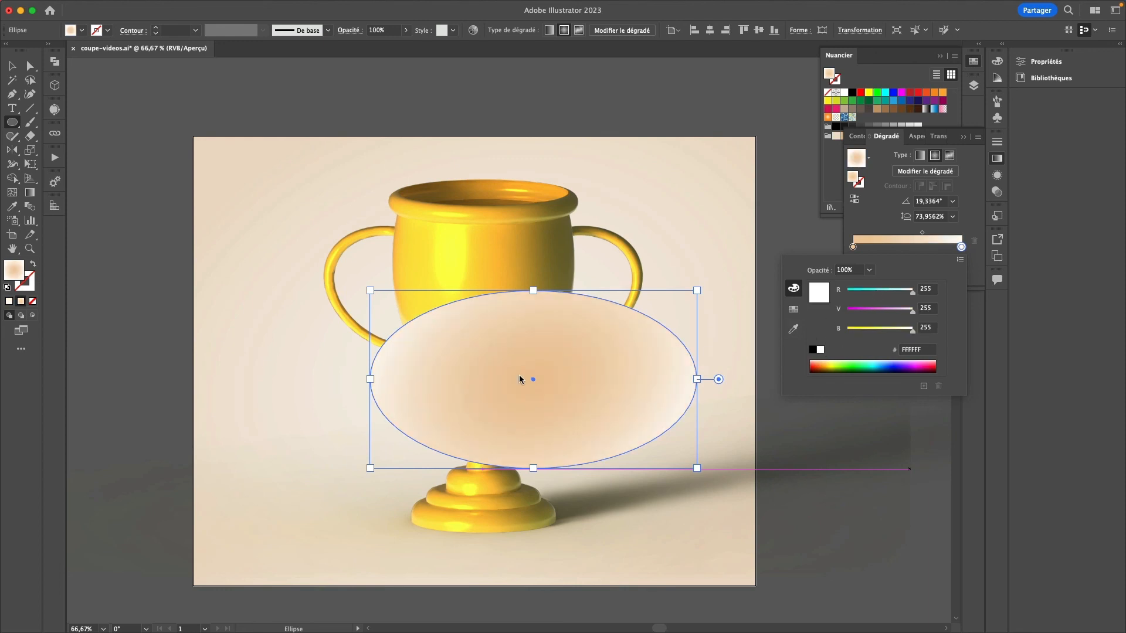
{"action": "left_click", "coordinate": [536, 381]}
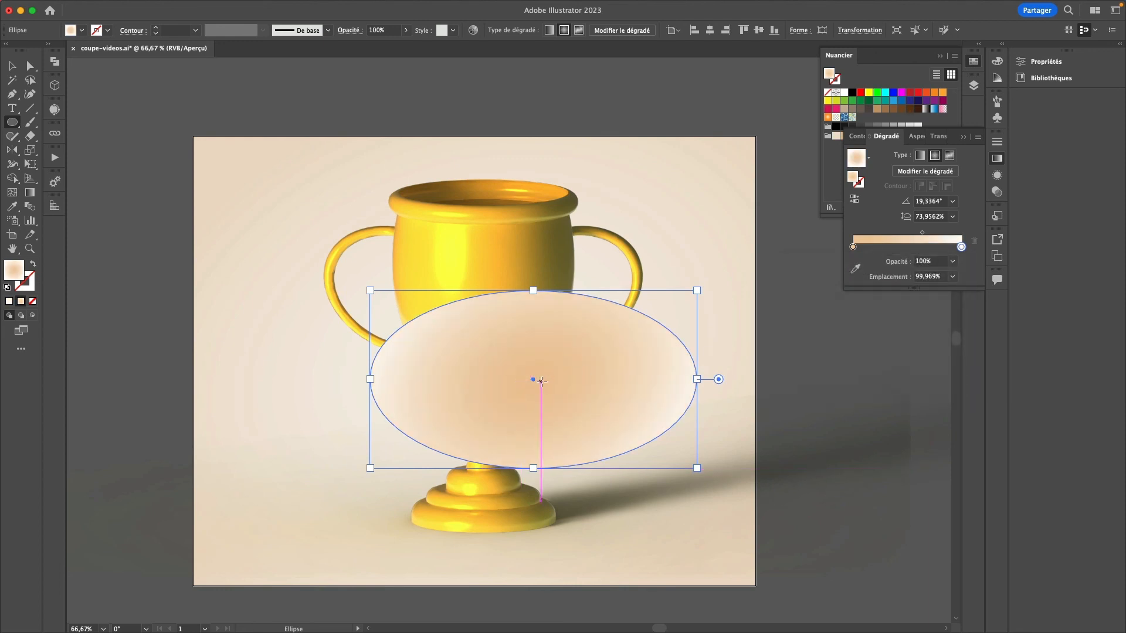
- Reset the ellipse's radial gradient to a 0° angle and 100% aspect ratio, undoing any stray gradient redraw
{"action": "key", "text": "g"}
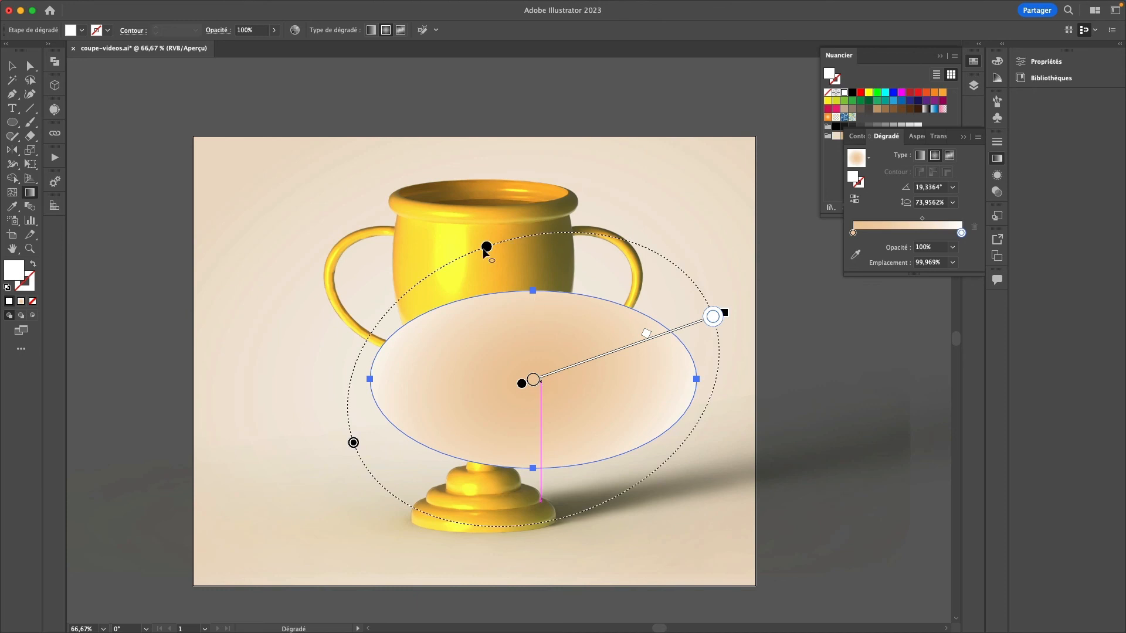
{"action": "left_click", "coordinate": [361, 383]}
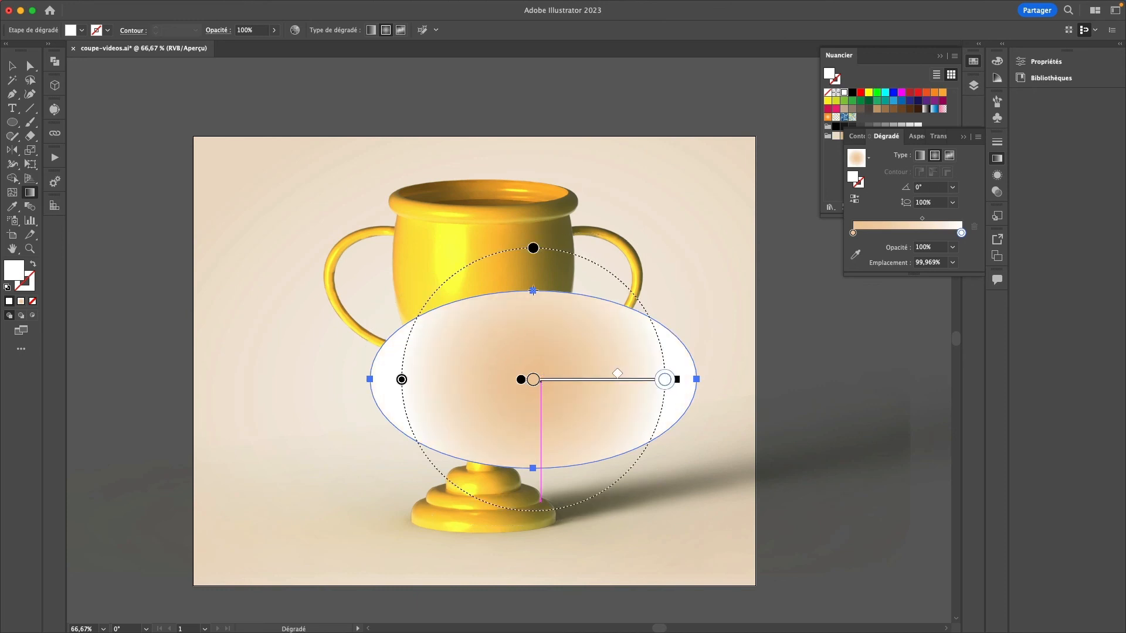
{"action": "left_click_drag", "start_coordinate": [532, 290], "coordinate": [532, 315]}
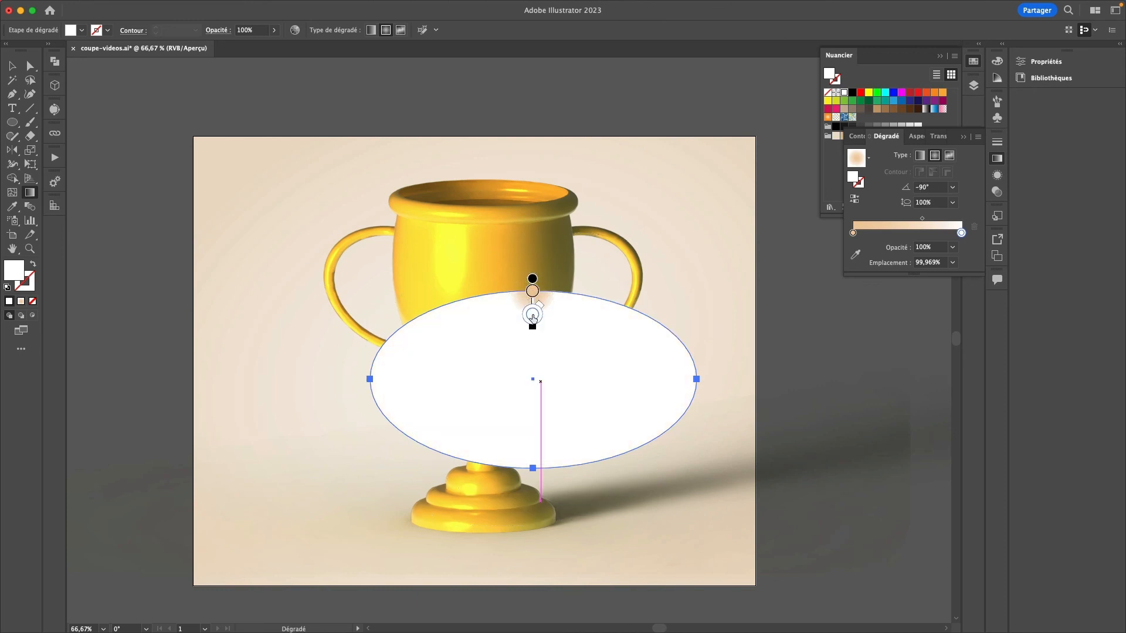
{"action": "key", "text": "super+z"}
{"action": "key", "text": "v"}
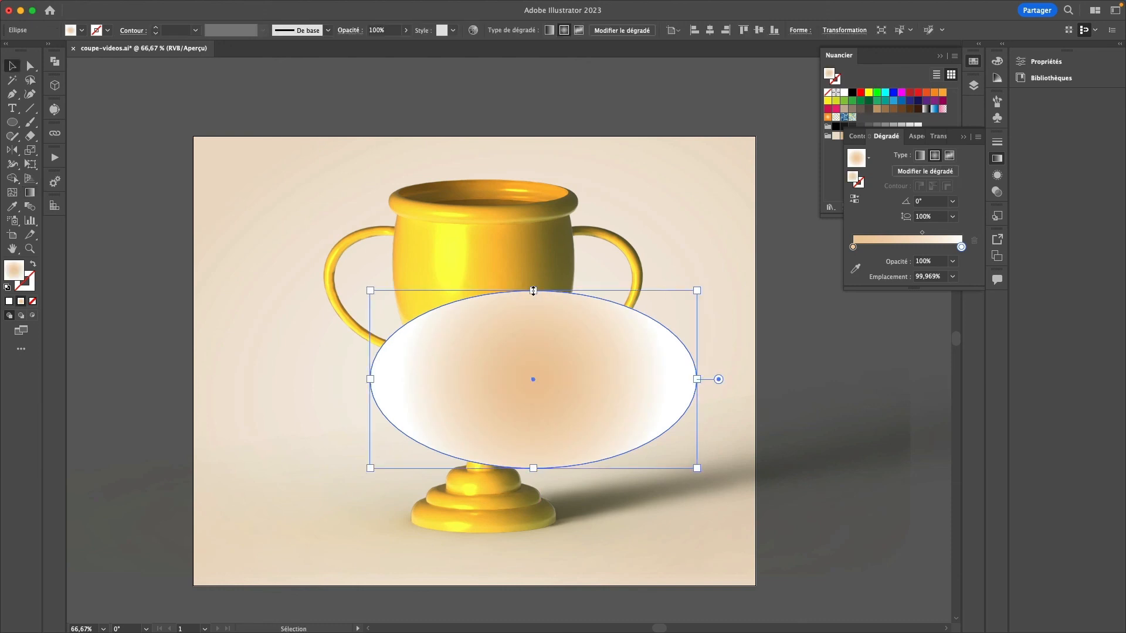
- Flatten the ellipse, tilt it about 15.5°, place it over the cup's cast shadow, and stretch its outer end past the artboard edge
{"action": "left_click_drag", "start_coordinate": [533, 291], "coordinate": [533, 411]}
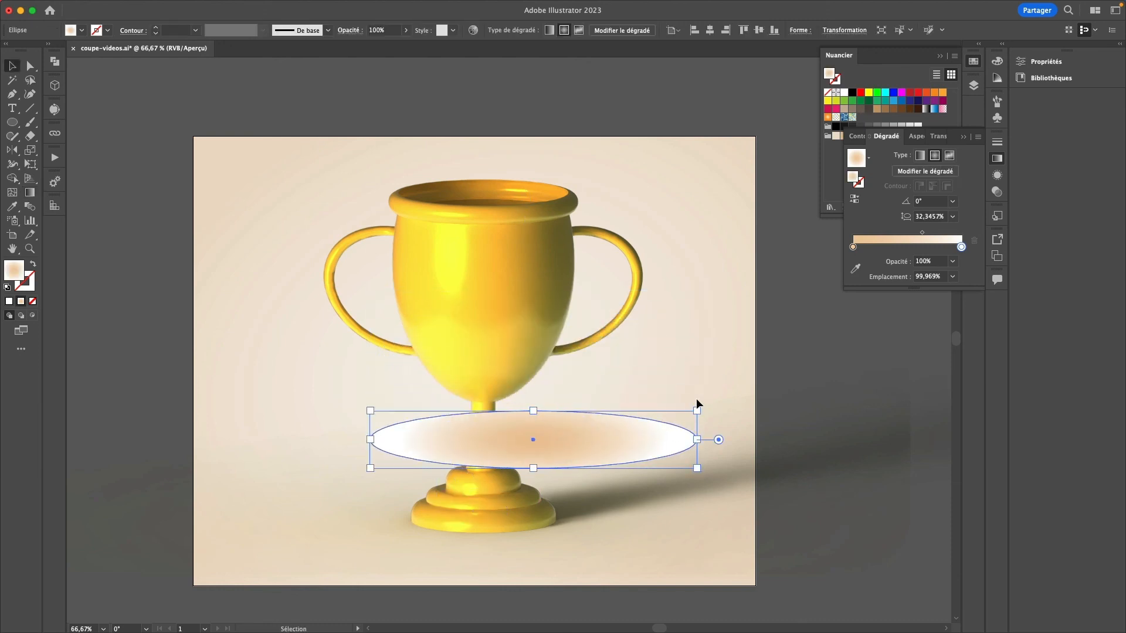
{"action": "left_click_drag", "start_coordinate": [696, 403], "coordinate": [683, 363]}
{"action": "left_click_drag", "start_coordinate": [590, 427], "coordinate": [668, 460]}
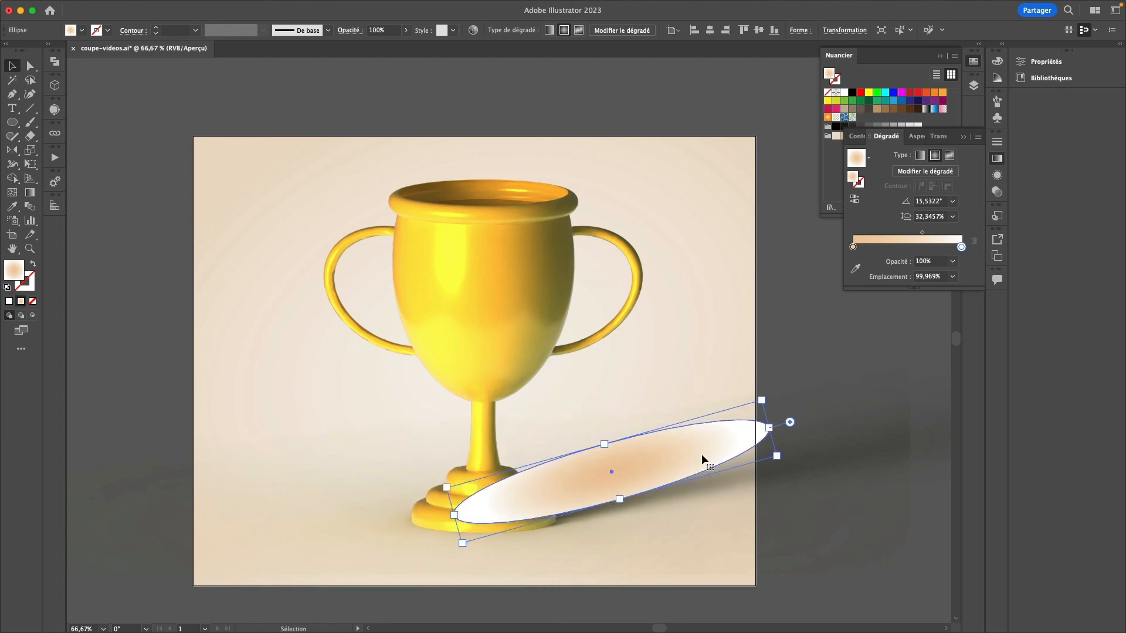
{"action": "key", "text": "e"}
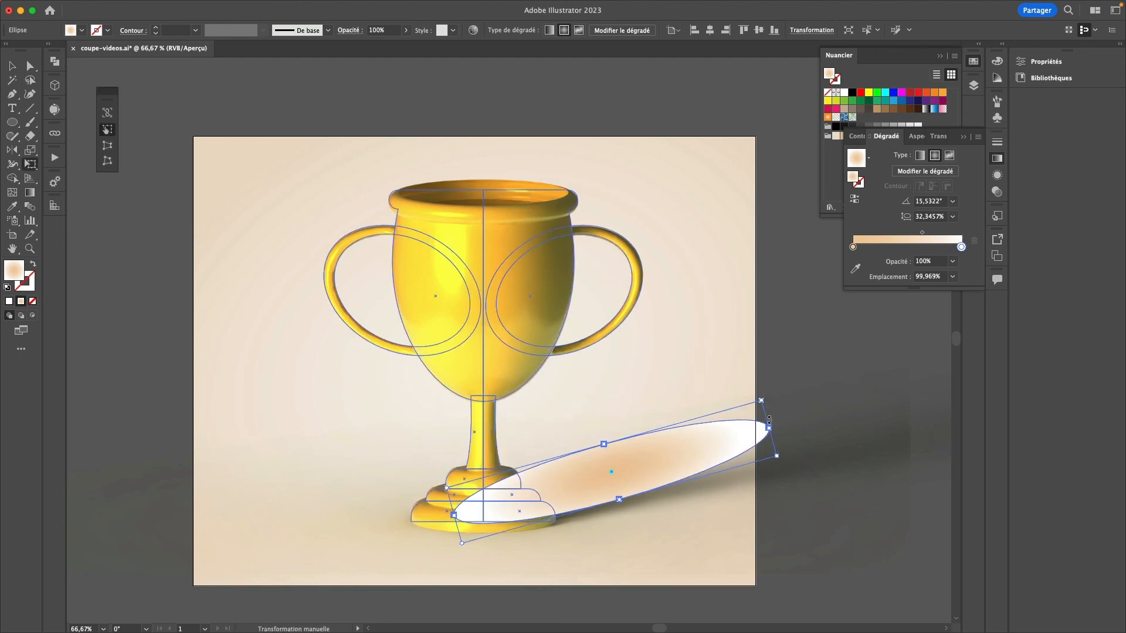
{"action": "left_click_drag", "start_coordinate": [769, 427], "coordinate": [796, 446]}
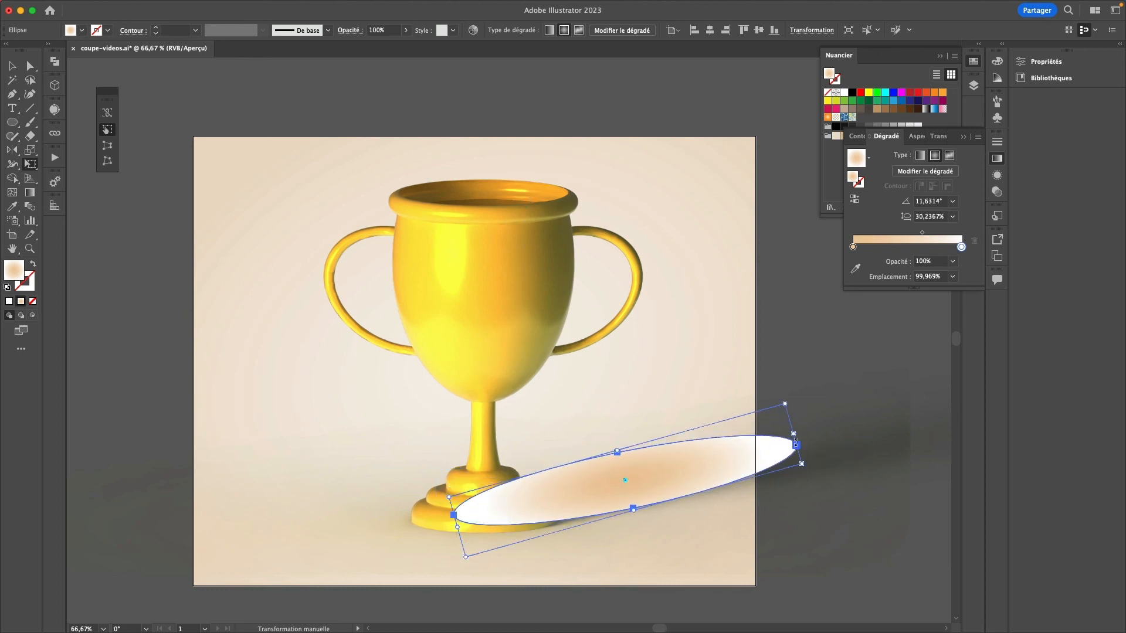
- Place the ellipse between the two cup groups in the layer order and set its blending mode to Produit
{"action": "left_click", "coordinate": [972, 84]}
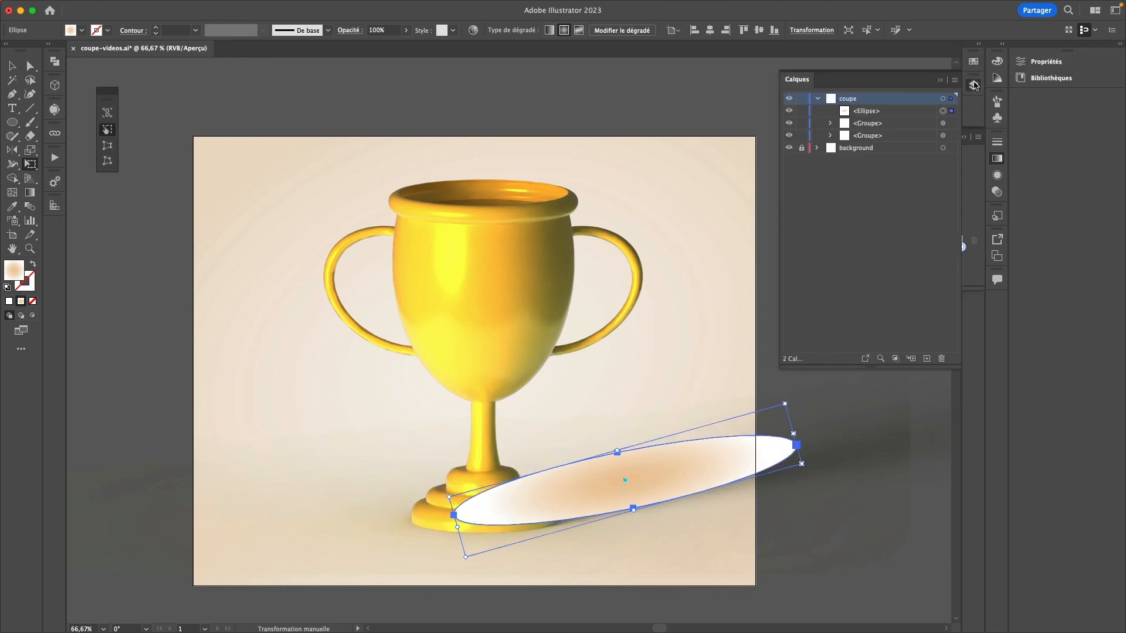
{"action": "left_click_drag", "start_coordinate": [895, 111], "coordinate": [897, 126]}
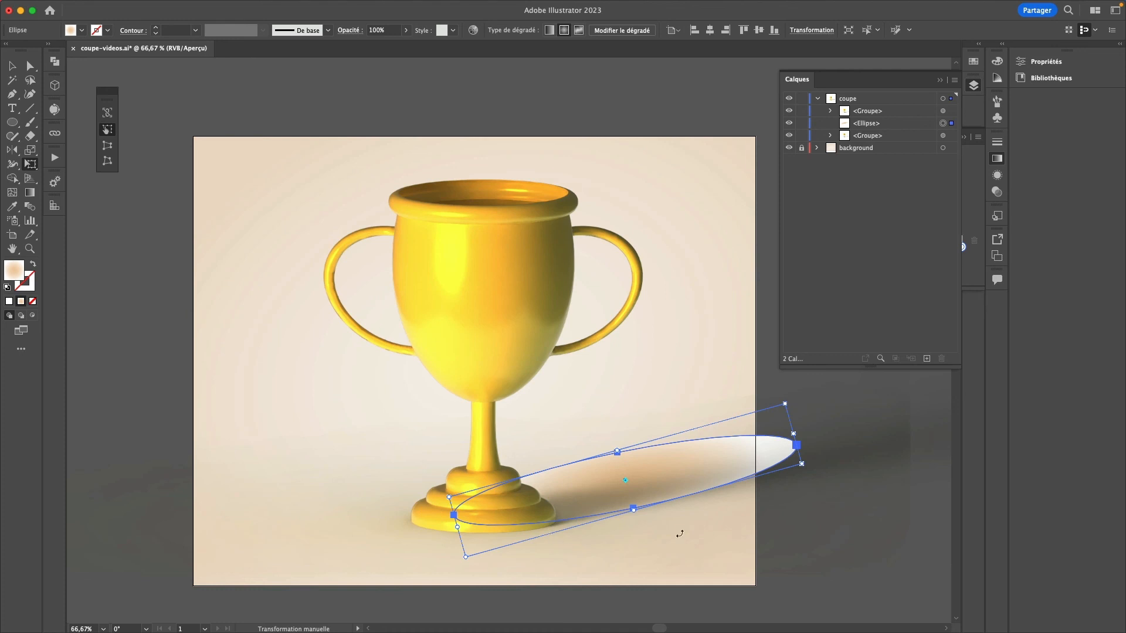
{"action": "left_click", "coordinate": [348, 31]}
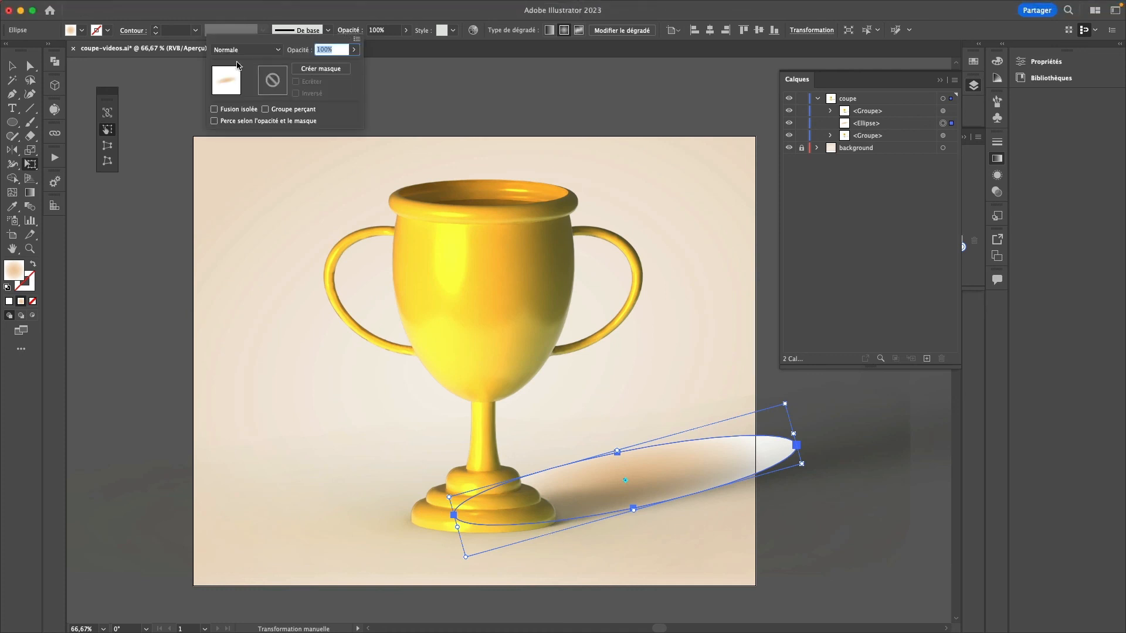
{"action": "left_click", "coordinate": [243, 50]}
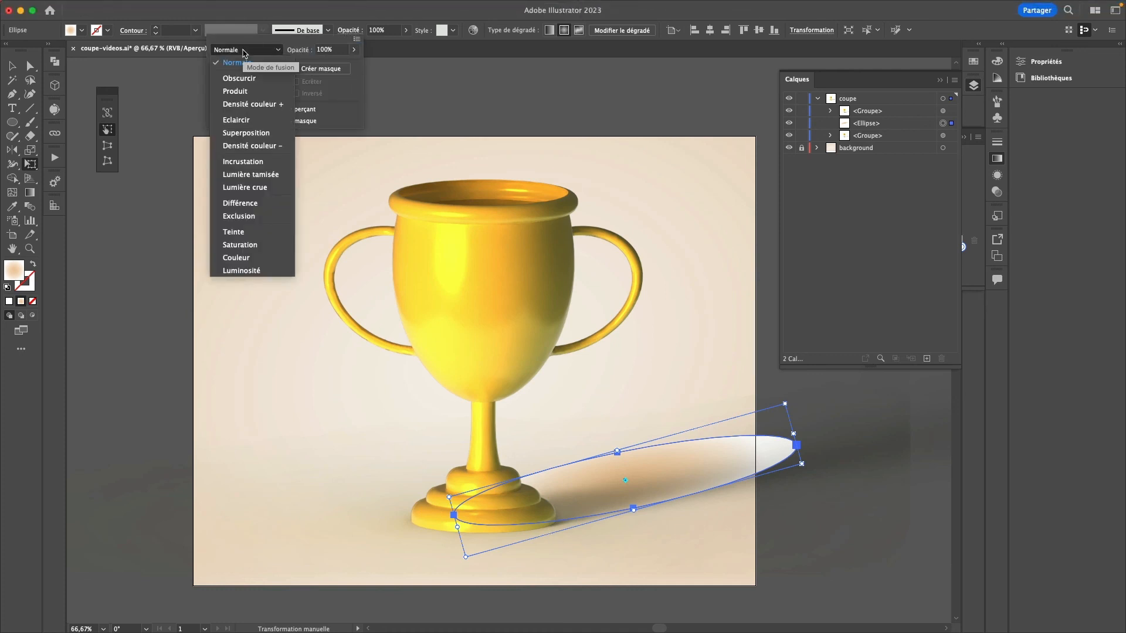
{"action": "left_click", "coordinate": [242, 92]}
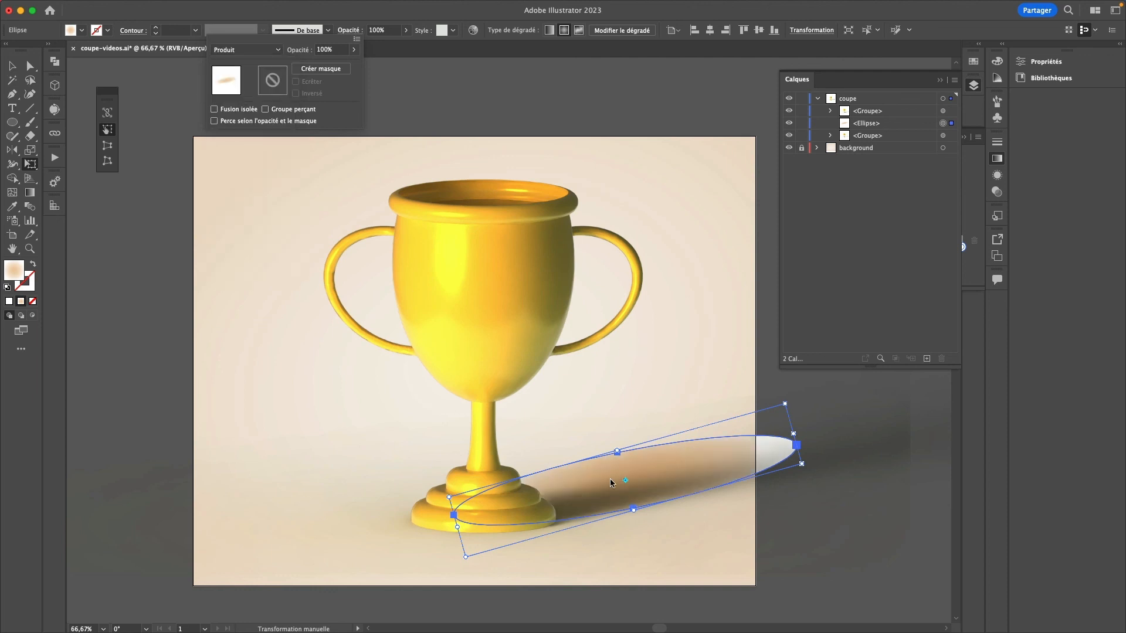
{"action": "left_click", "coordinate": [632, 507]}
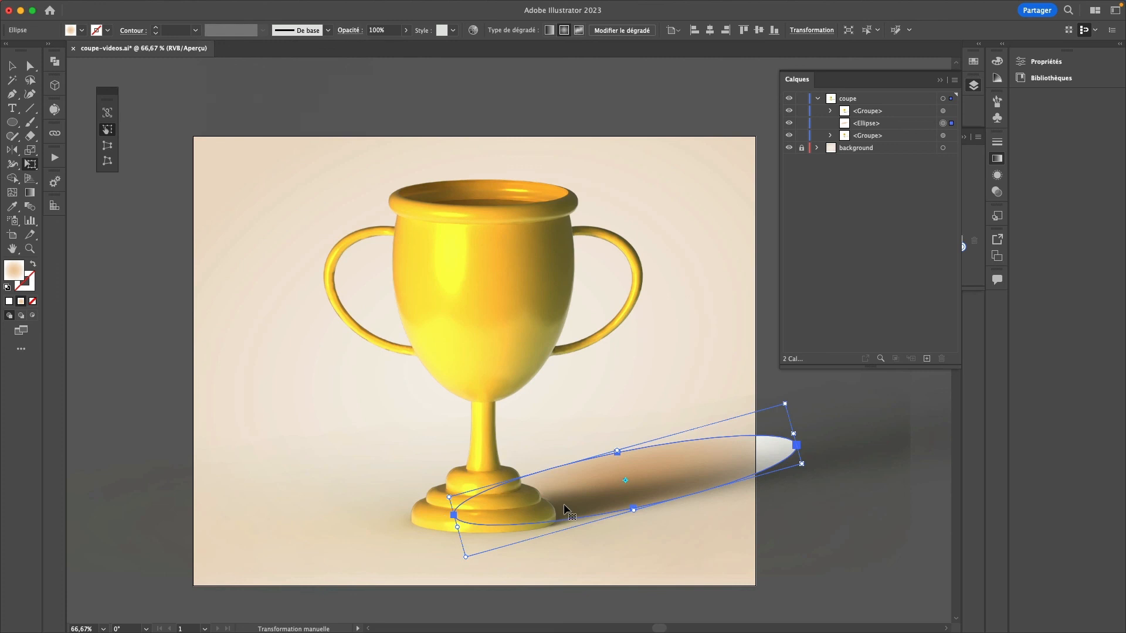
- Re-aim the ellipse's radial gradient from the cup's base to near the artboard's edge and narrow it to fit the ellipse
{"action": "key", "text": "g"}
{"action": "left_click", "coordinate": [487, 509]}
{"action": "left_click_drag", "start_coordinate": [613, 482], "coordinate": [445, 517]}
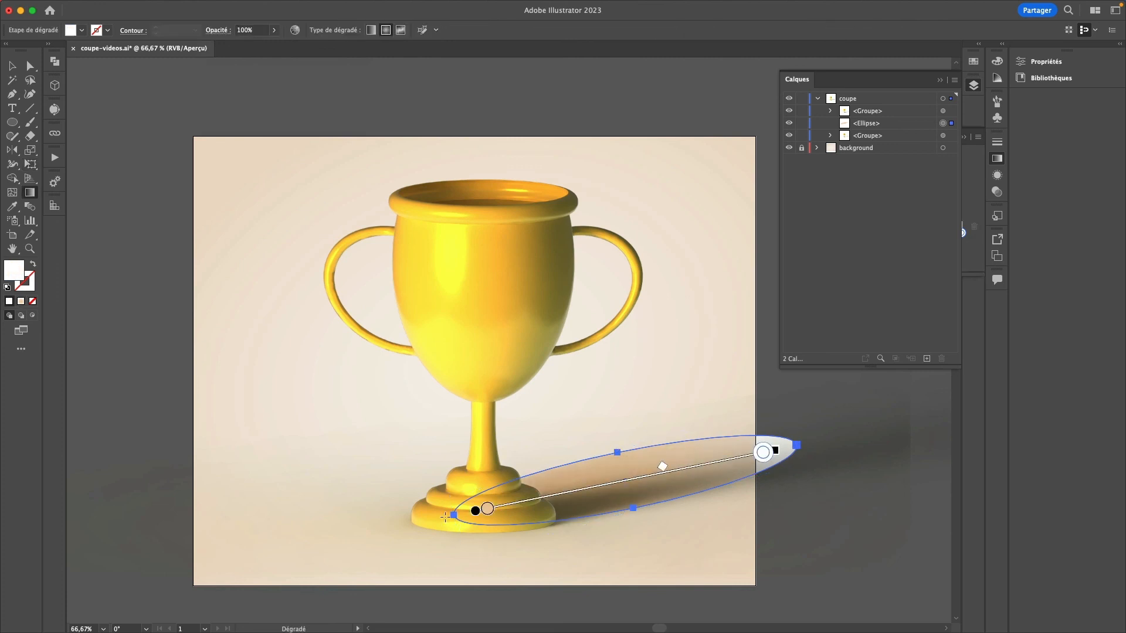
{"action": "mouse_move", "coordinate": [608, 500]}
{"action": "mouse_move", "coordinate": [616, 438]}
{"action": "left_mouse_down"}
{"action": "mouse_move", "coordinate": [625, 459]}
{"action": "mouse_move", "coordinate": [575, 492]}
{"action": "mouse_move", "coordinate": [599, 458]}
{"action": "left_mouse_up"}
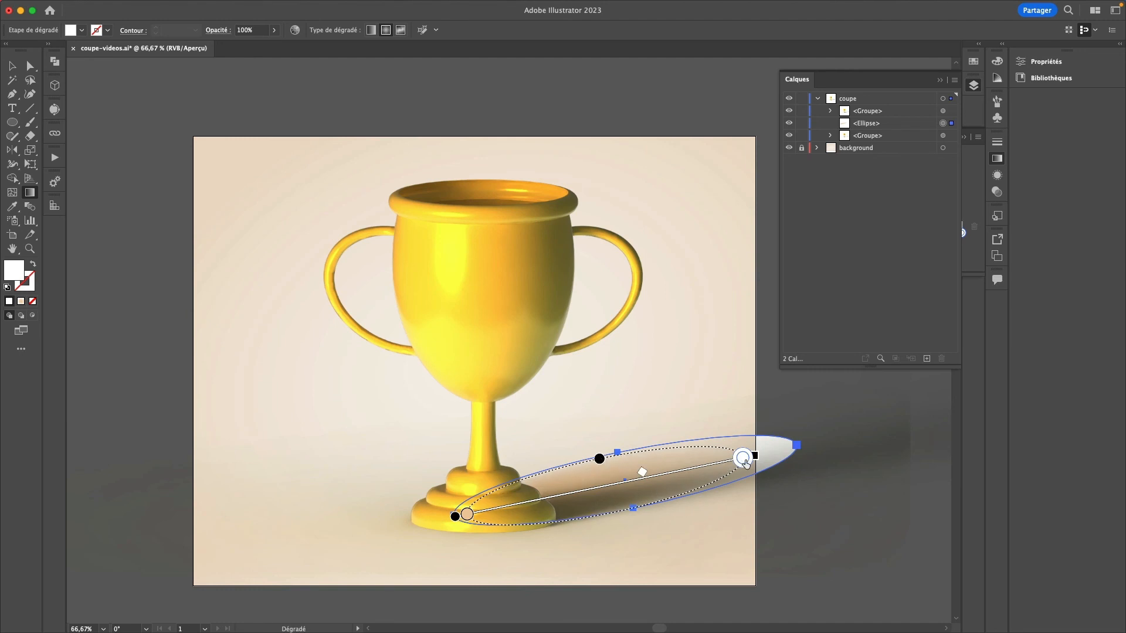
{"action": "left_click_drag", "start_coordinate": [755, 456], "coordinate": [769, 456]}
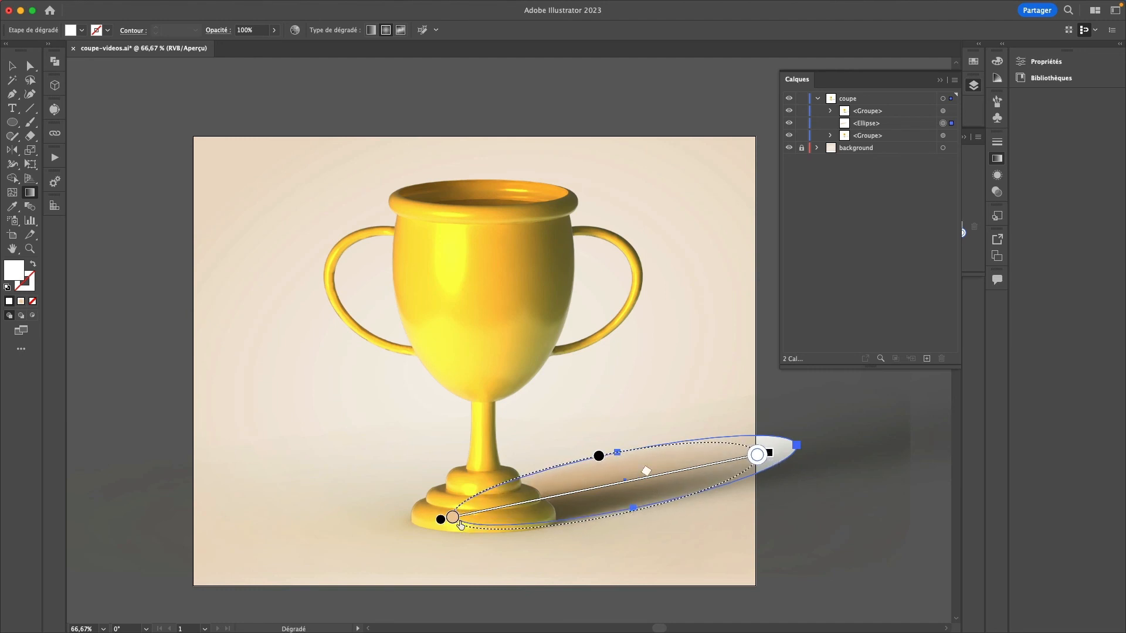
{"action": "left_click_drag", "start_coordinate": [599, 456], "coordinate": [602, 467]}
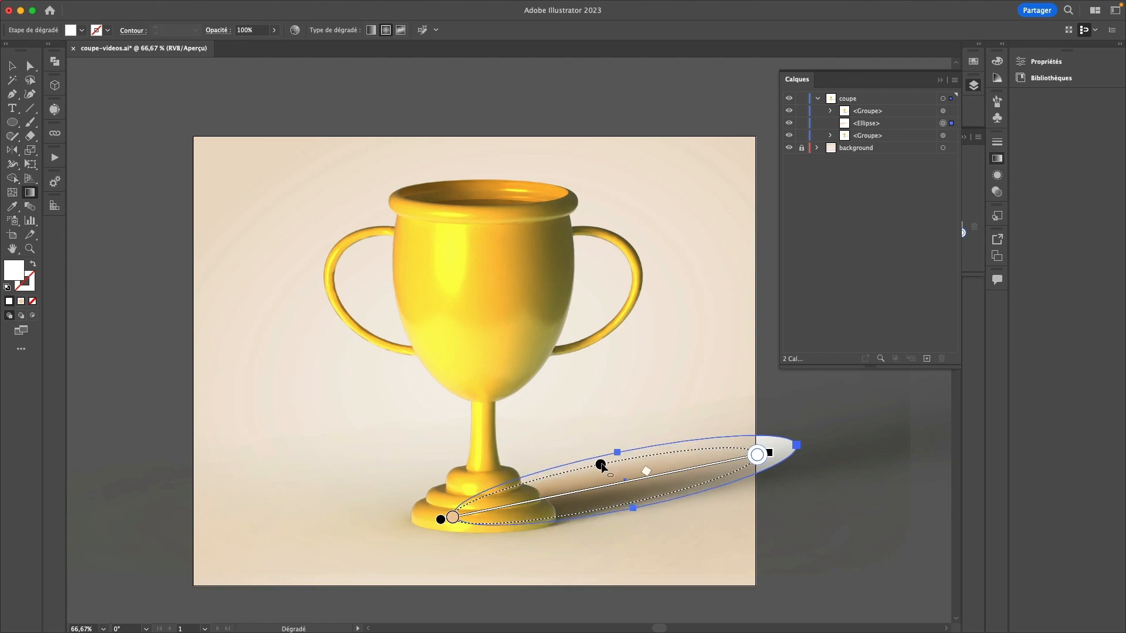
{"action": "left_click_drag", "start_coordinate": [769, 453], "coordinate": [766, 453]}
{"action": "key", "text": "v"}
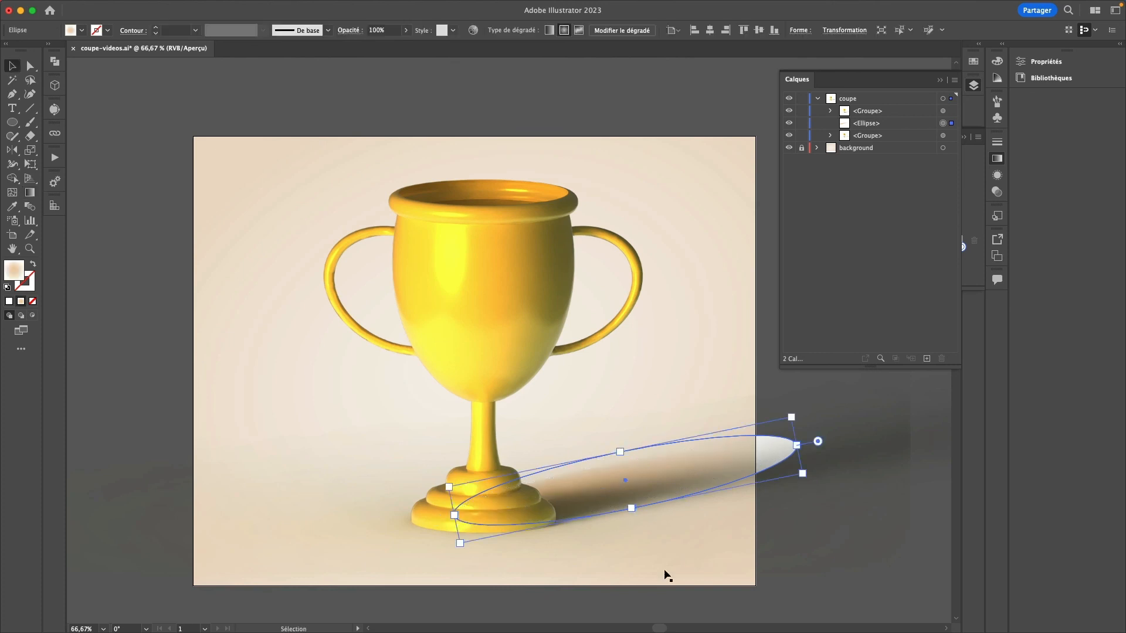
- Lock both cup groups in the coupe layer and select the shadow ellipse
{"action": "left_click", "coordinate": [708, 518]}
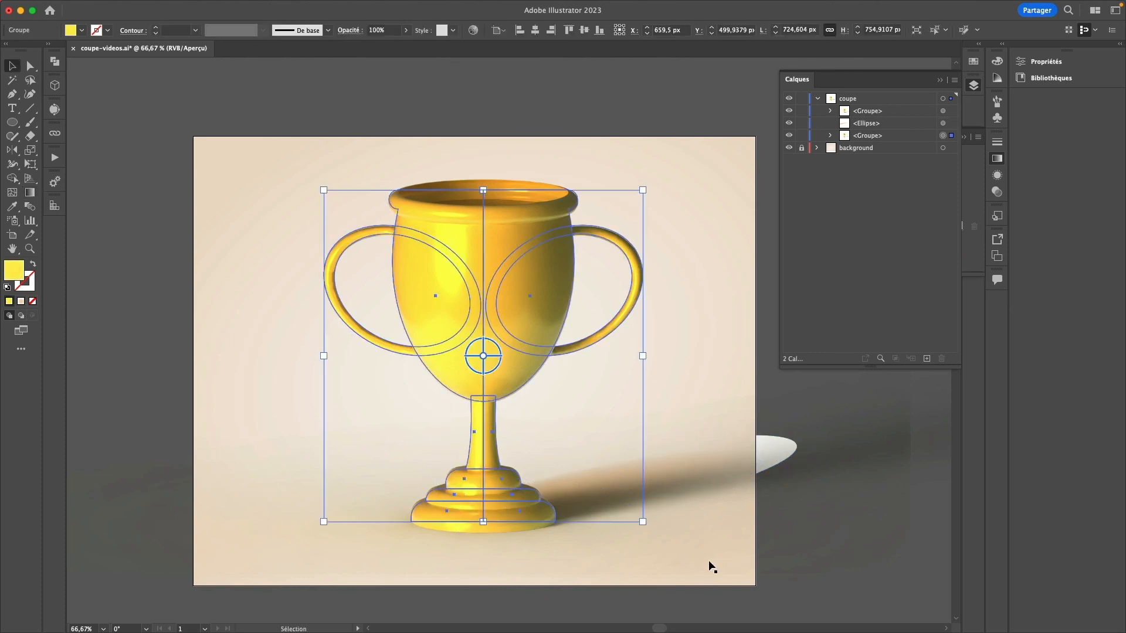
{"action": "left_click", "coordinate": [796, 453]}
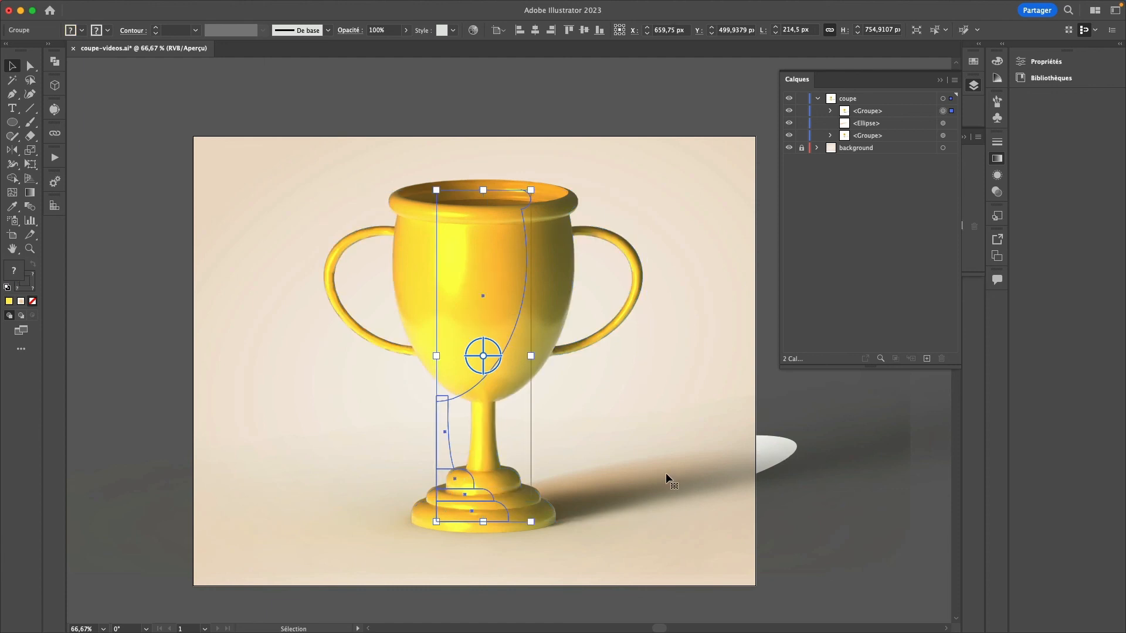
{"action": "left_click", "coordinate": [802, 111]}
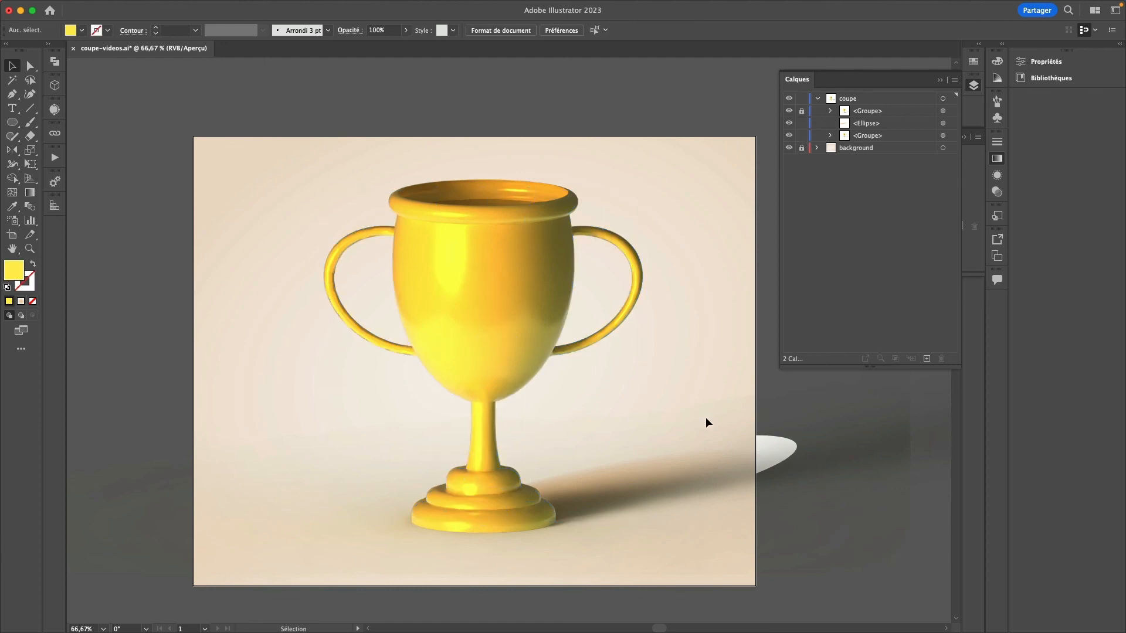
{"action": "left_click", "coordinate": [802, 136]}
{"action": "left_click", "coordinate": [586, 497]}
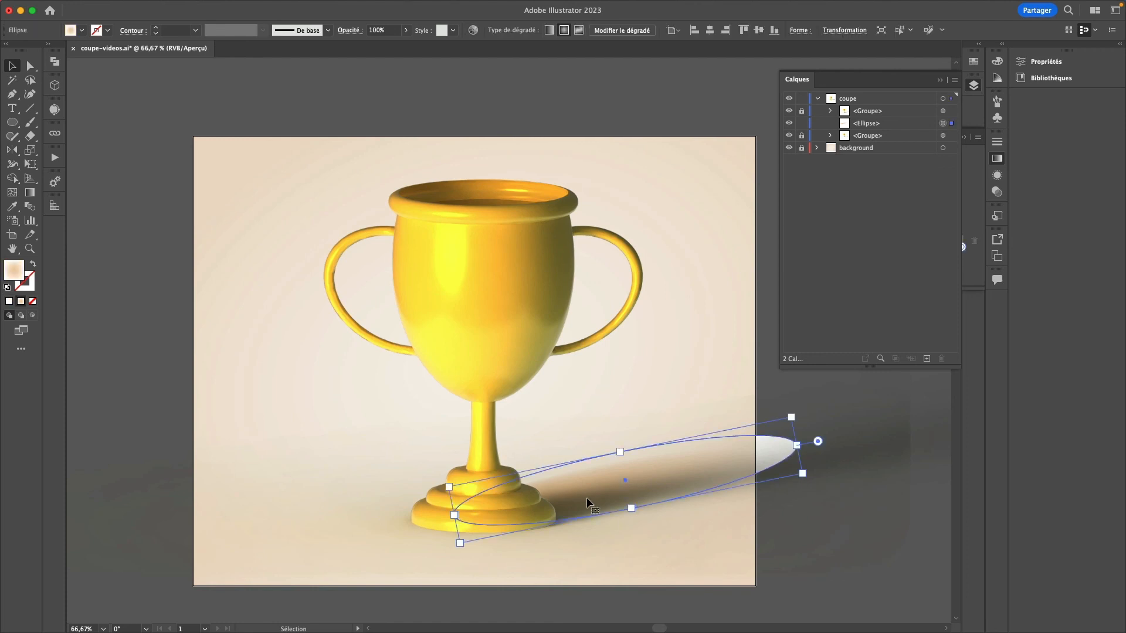
- Review the shadow ellipse's gradient, deselect it, and toggle its visibility to compare the cast shadow with and without the warm tint
{"action": "key", "text": "g"}
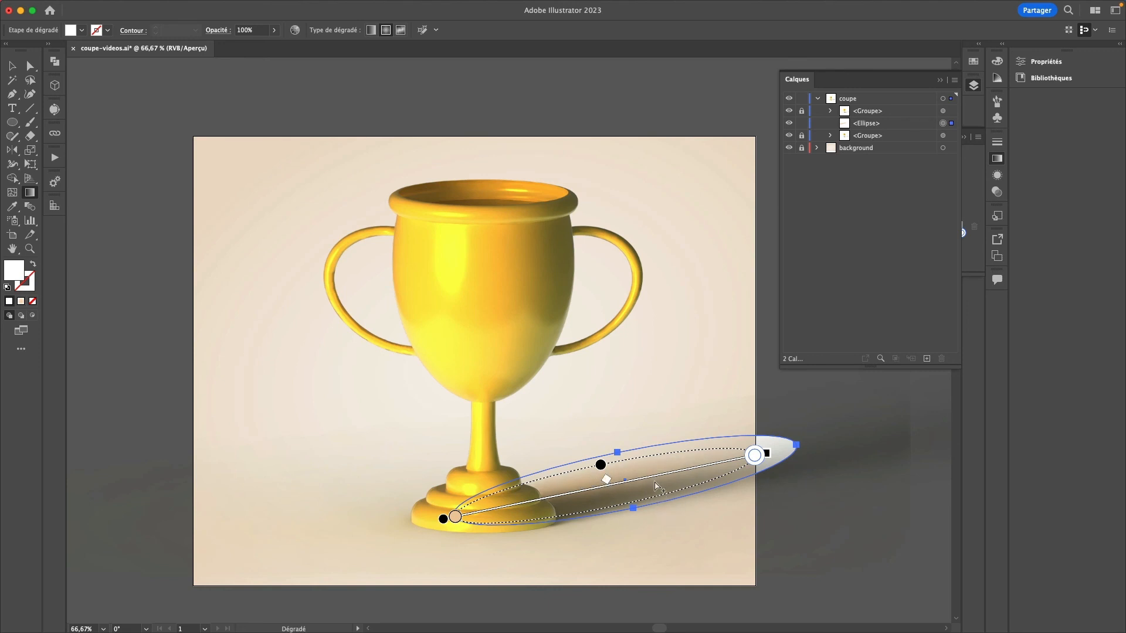
{"action": "key", "text": "v"}
{"action": "left_click", "coordinate": [764, 515]}
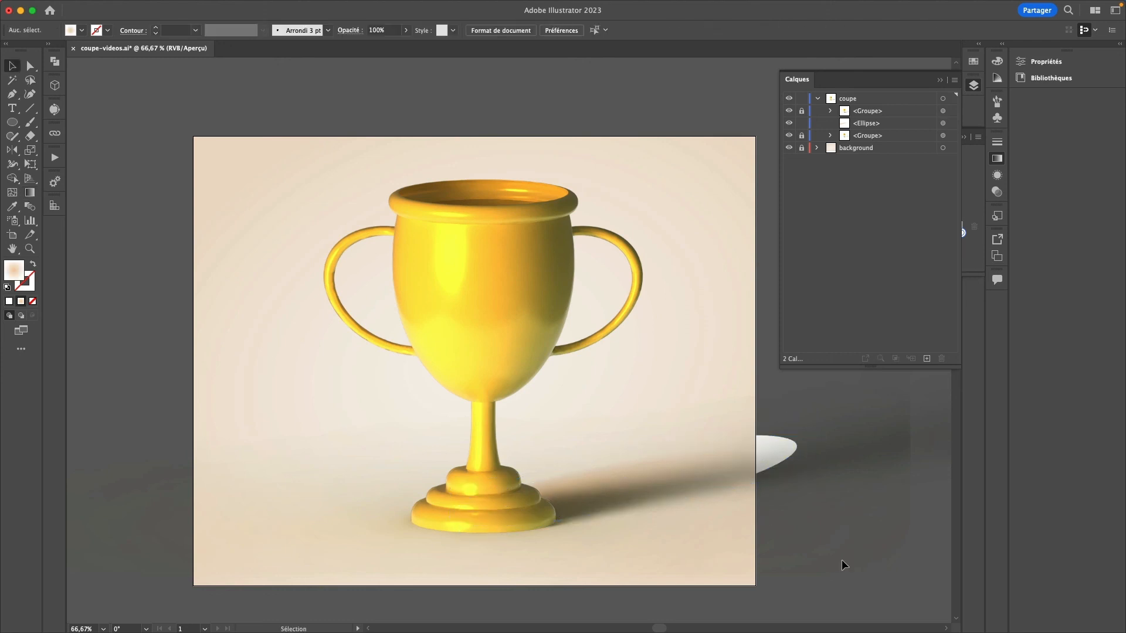
{"action": "left_click", "coordinate": [789, 123]}
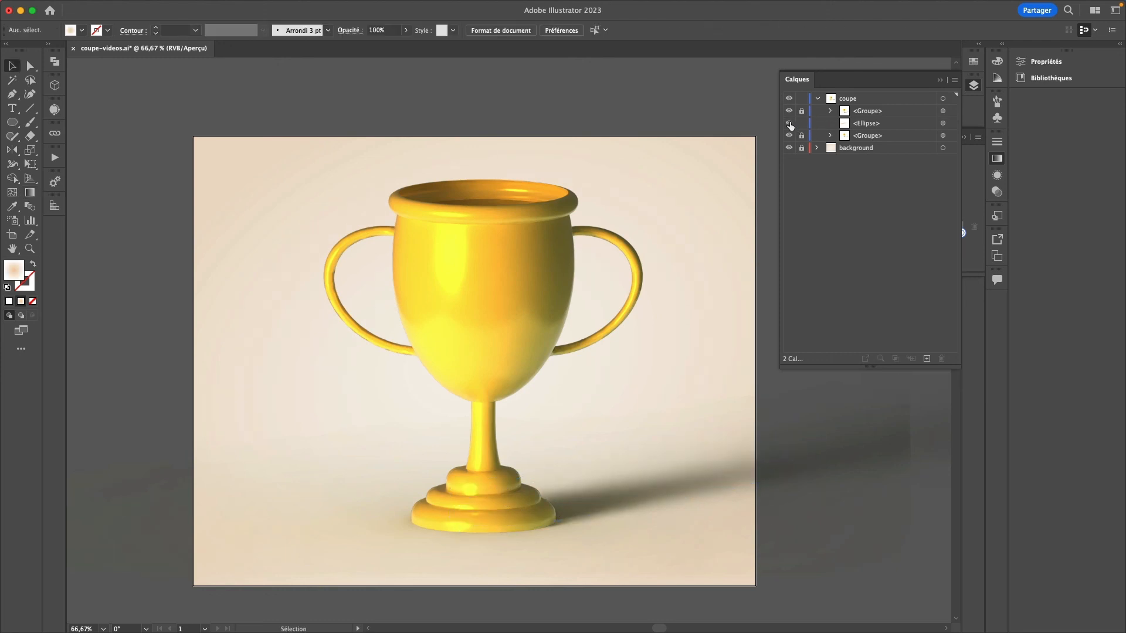
{"action": "left_click", "coordinate": [789, 124]}
{"action": "left_click", "coordinate": [789, 123]}
{"action": "left_click", "coordinate": [789, 123]}
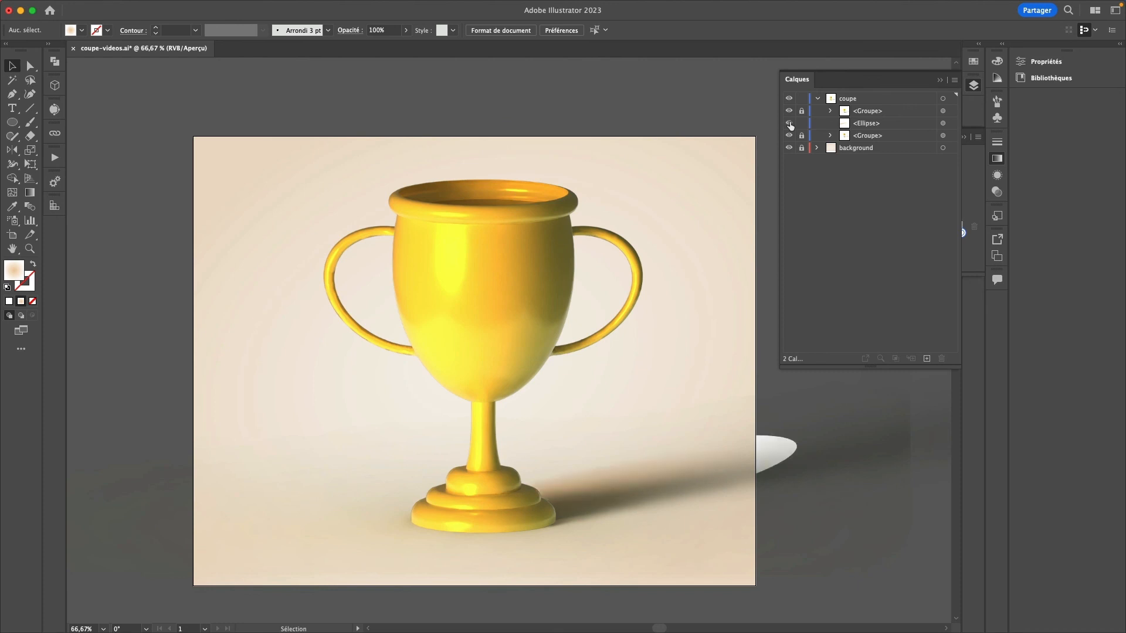
- Move the tint ellipse slightly down over the cup's cast shadow and toggle its visibility to check the tint
{"action": "left_click_drag", "start_coordinate": [598, 488], "coordinate": [599, 499]}
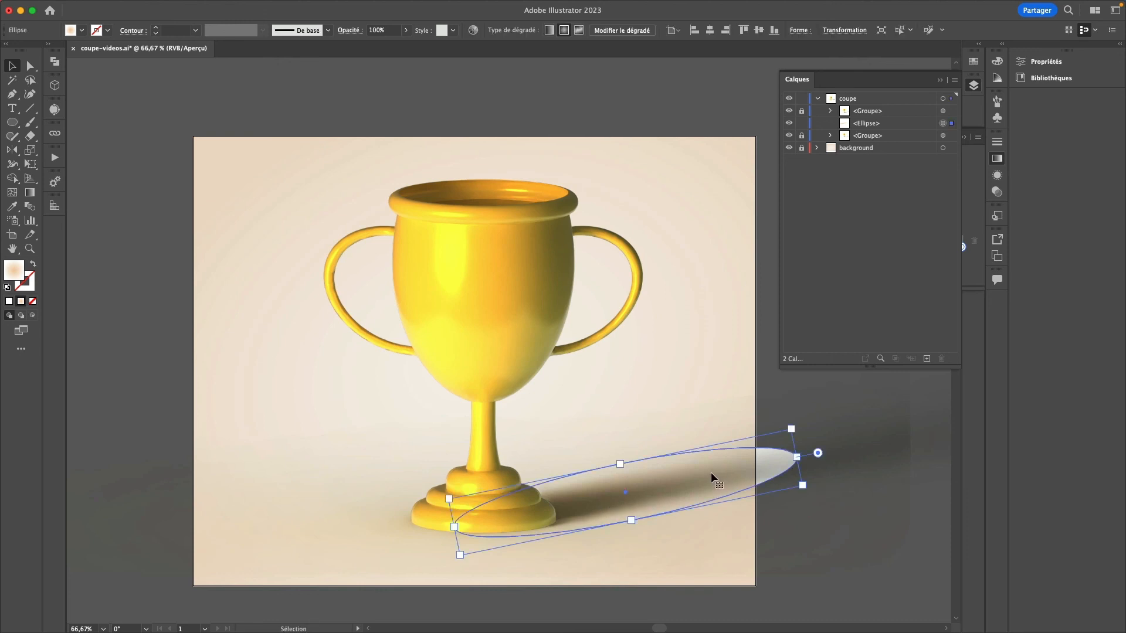
{"action": "left_click", "coordinate": [789, 123]}
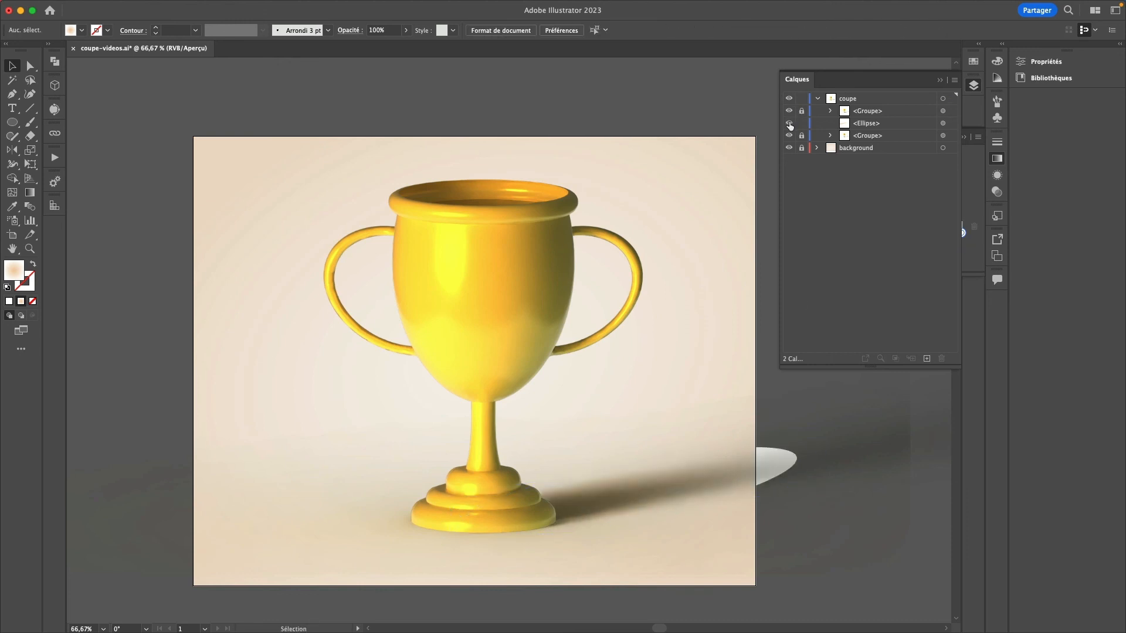